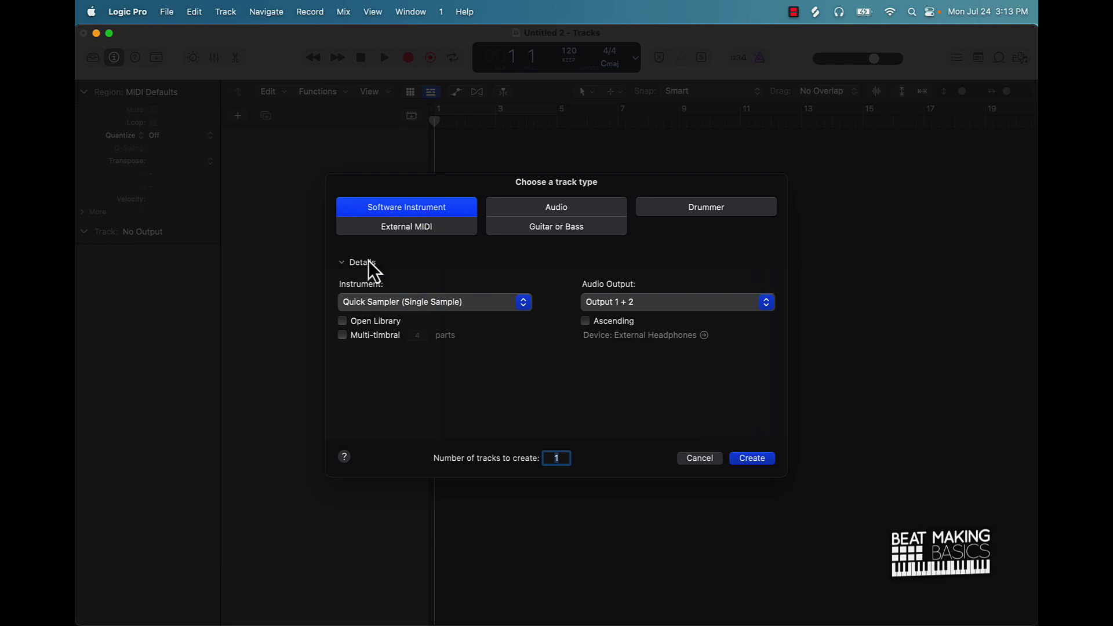
Step: Create a software instrument track with the Default Patch, giving a Classic Electric Piano
left_click(387, 306)
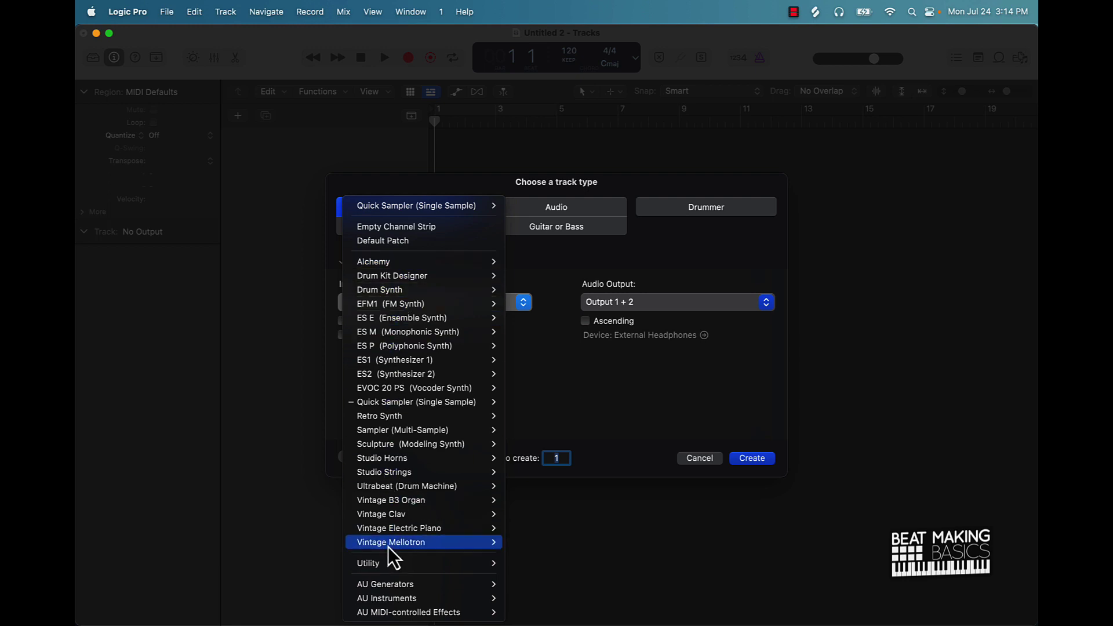
left_click(381, 241)
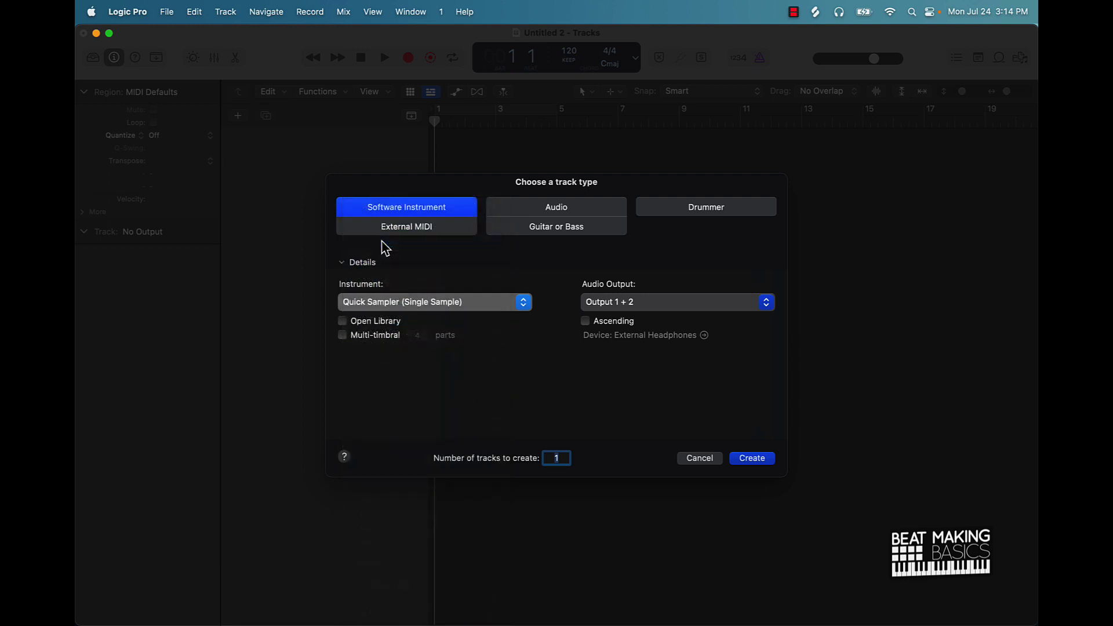
left_click(757, 460)
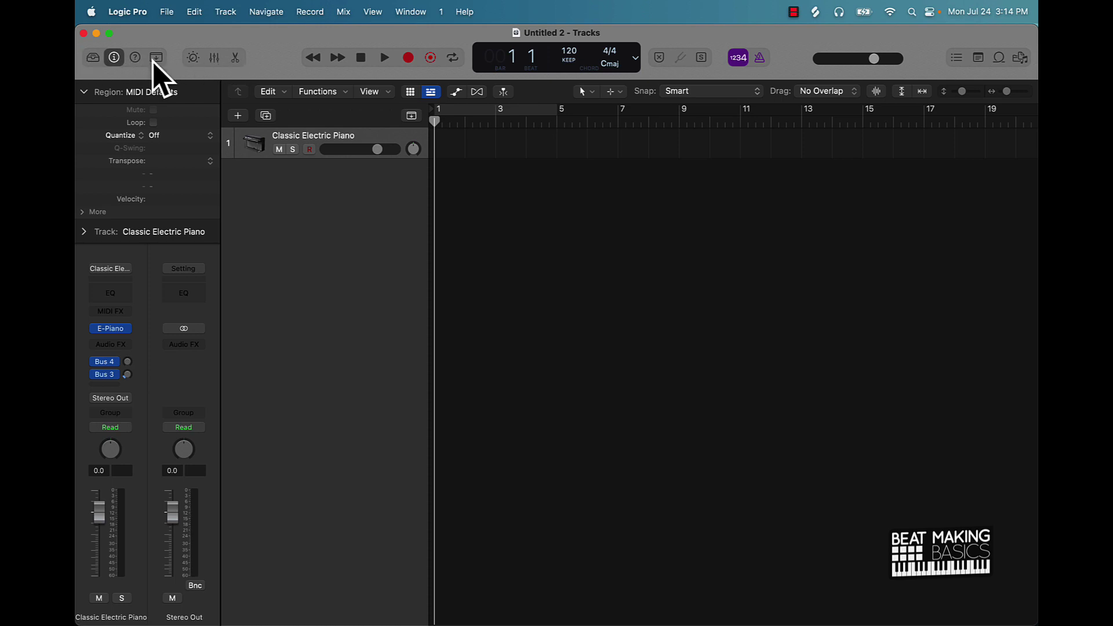
Step: Hide the Inspector, browse the Library's Piano and Orchestral sounds, and search for 'horns'
left_click(114, 57)
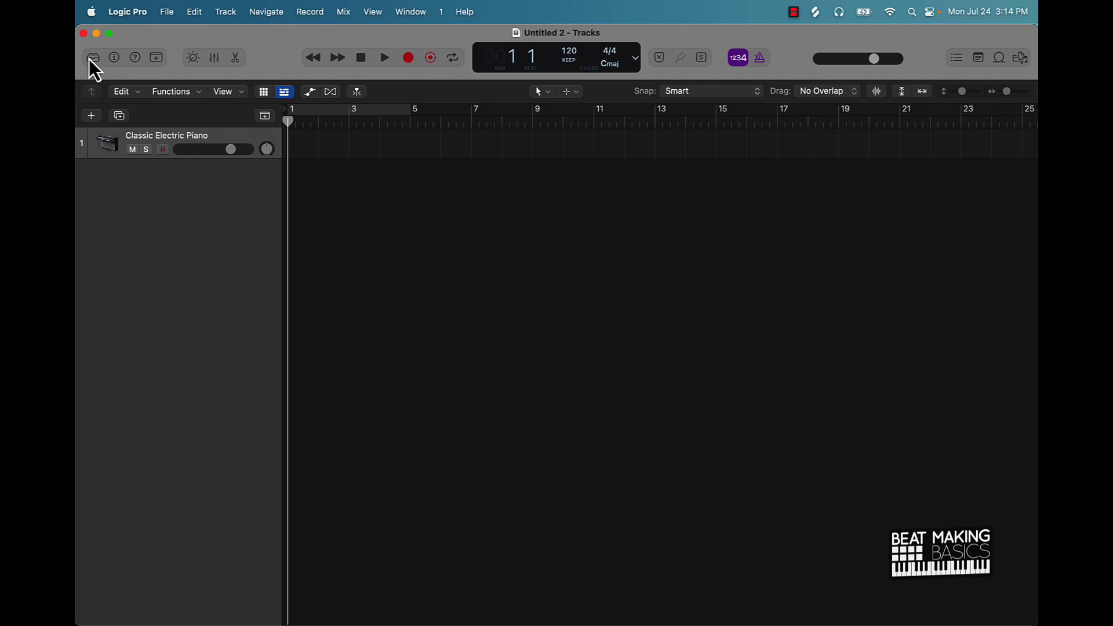
left_click(92, 60)
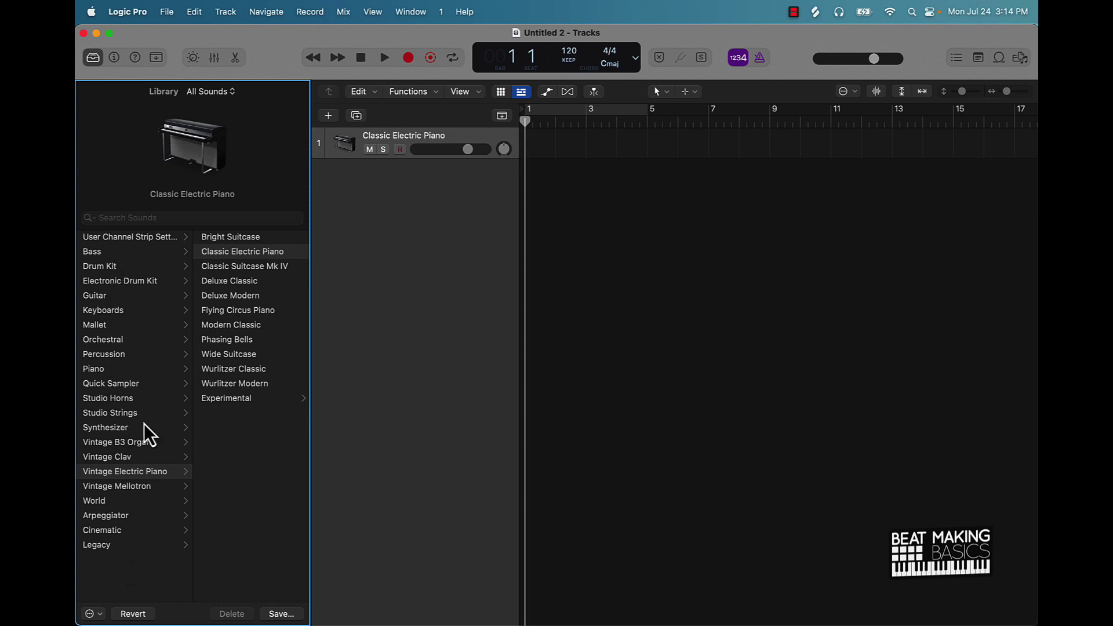
left_click(99, 369)
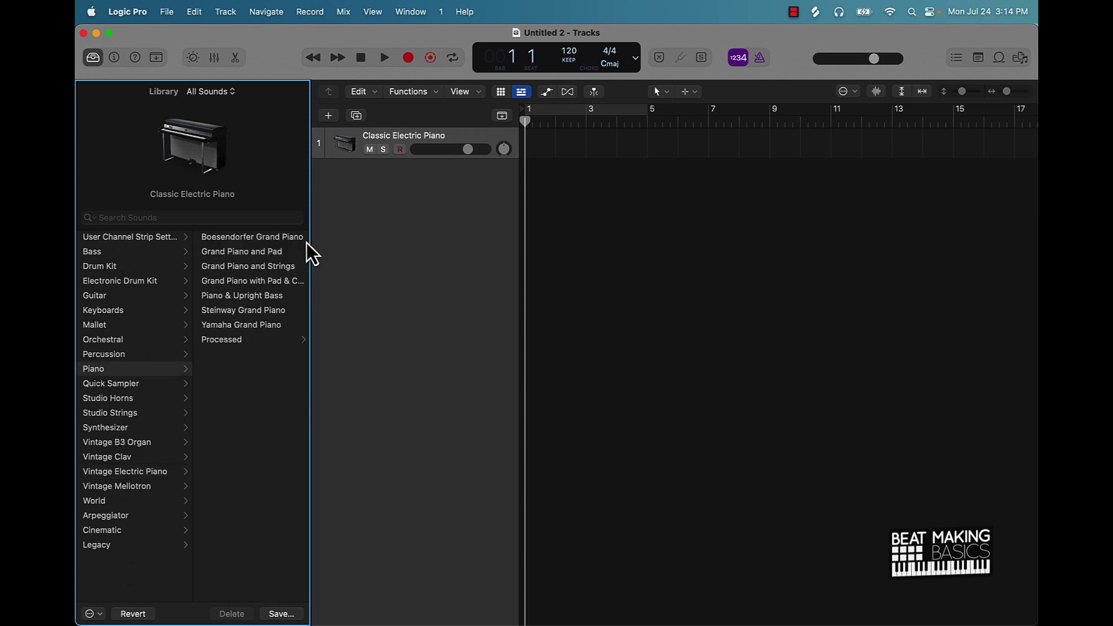
left_click(110, 338)
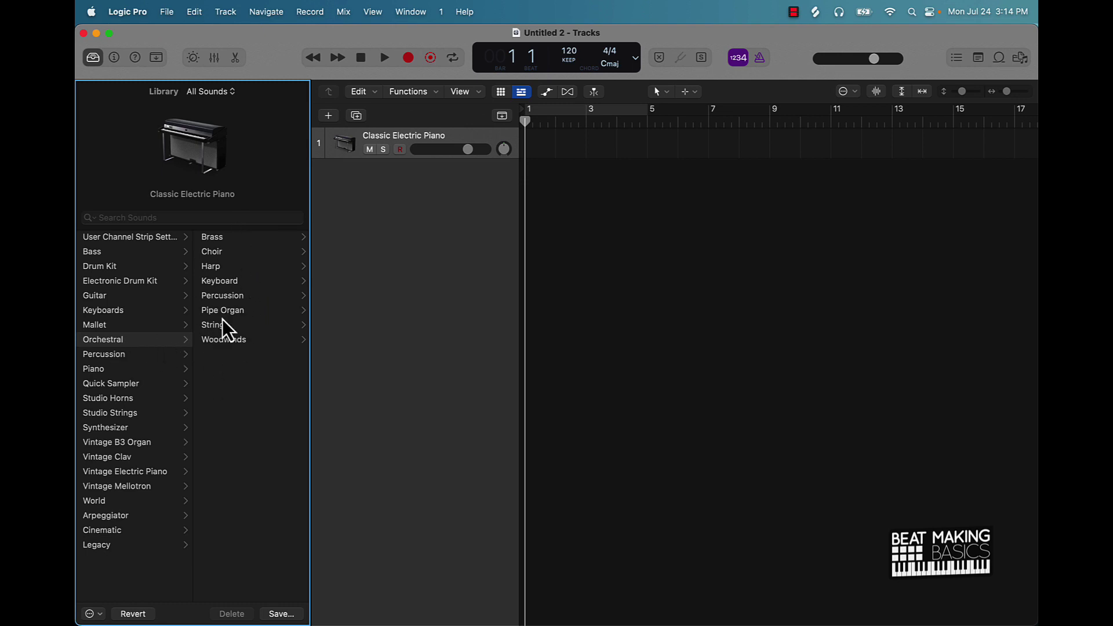
left_click(158, 217)
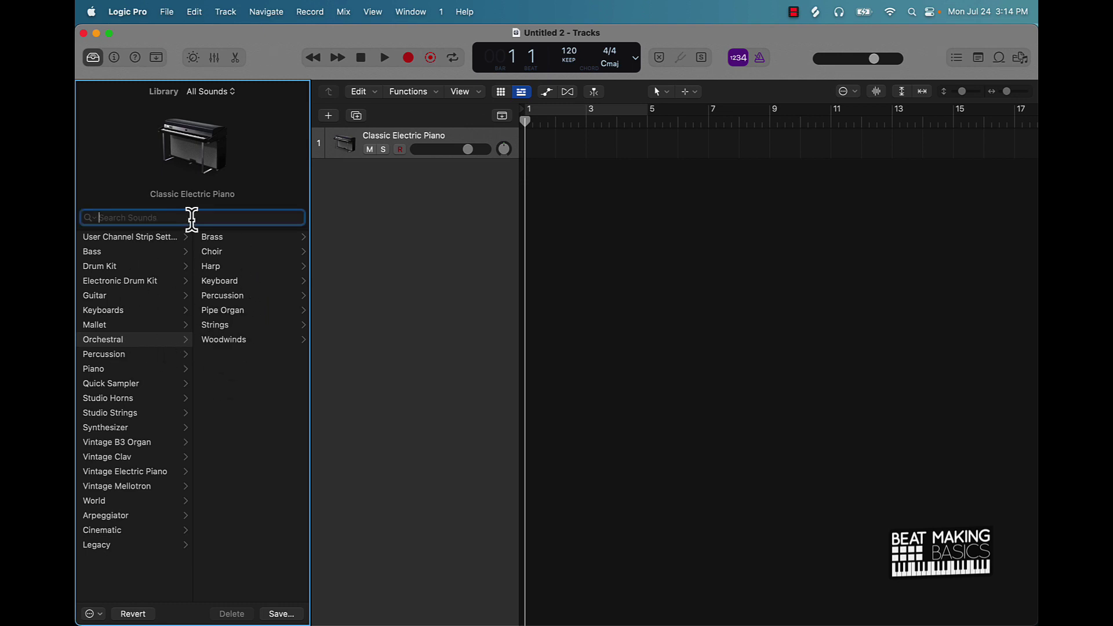
type("horns")
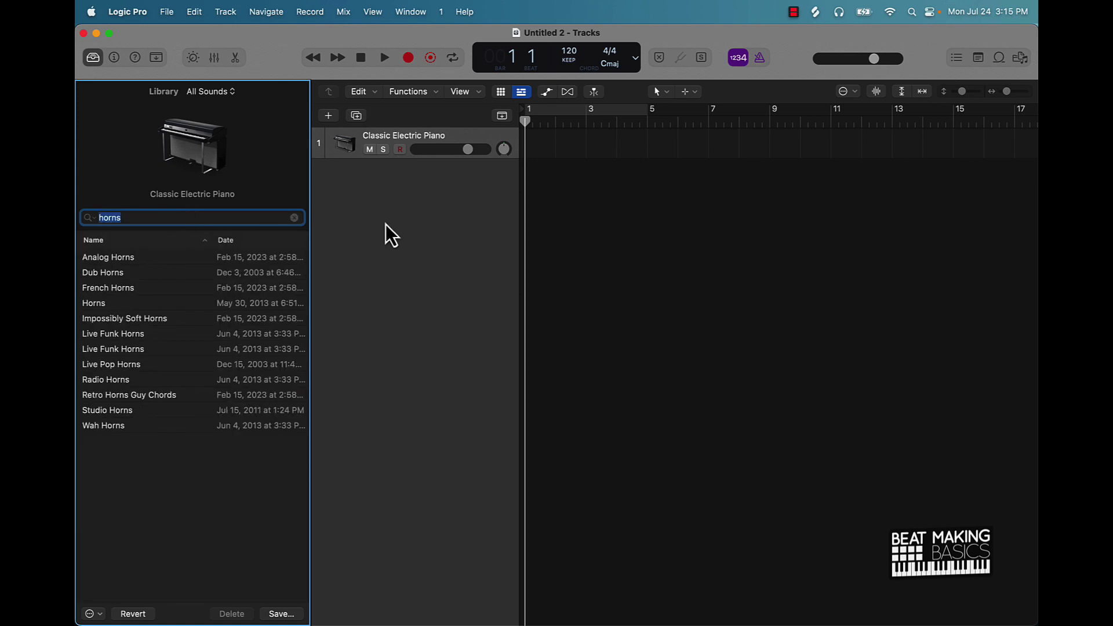
Step: Close the Library, toggle the Inspector back on, and collapse its Region section
left_click(92, 58)
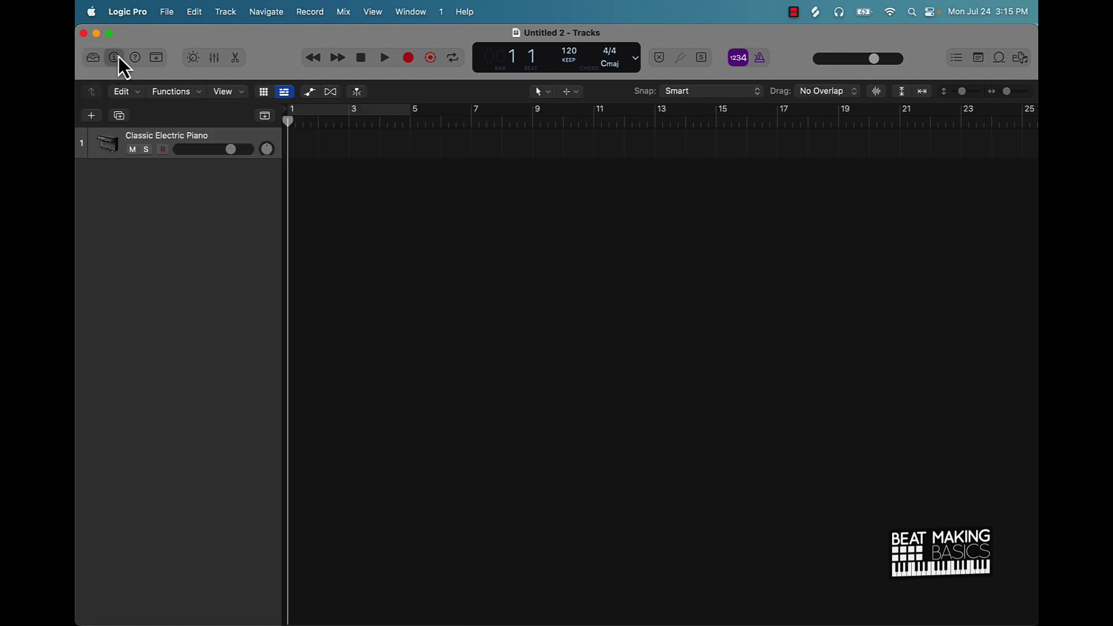
left_click(114, 57)
left_click(114, 57)
left_click(115, 57)
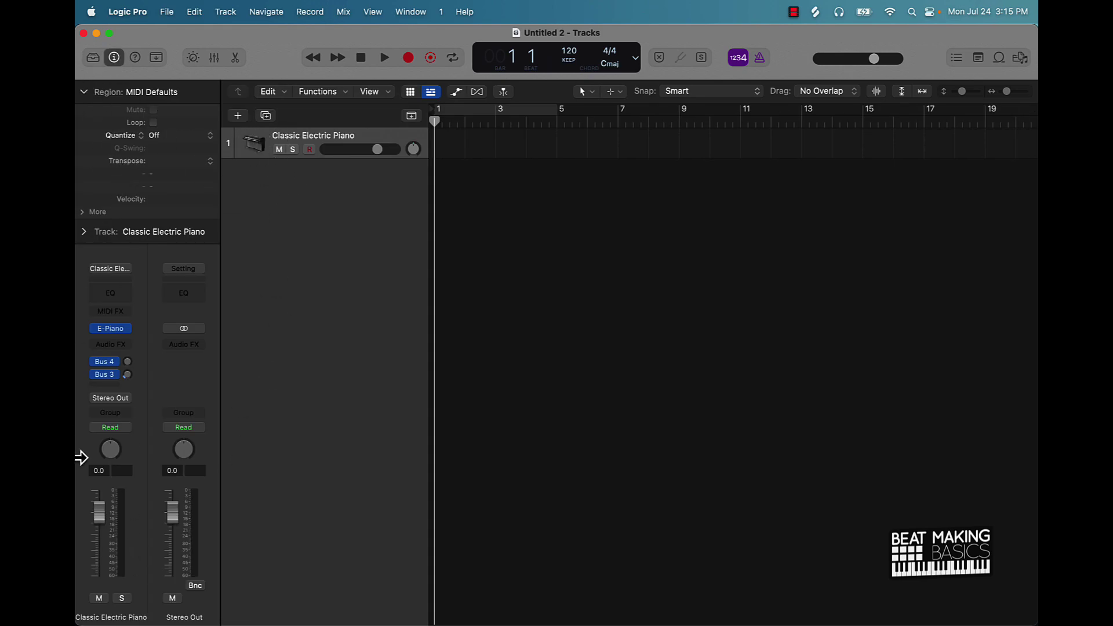
left_click(85, 93)
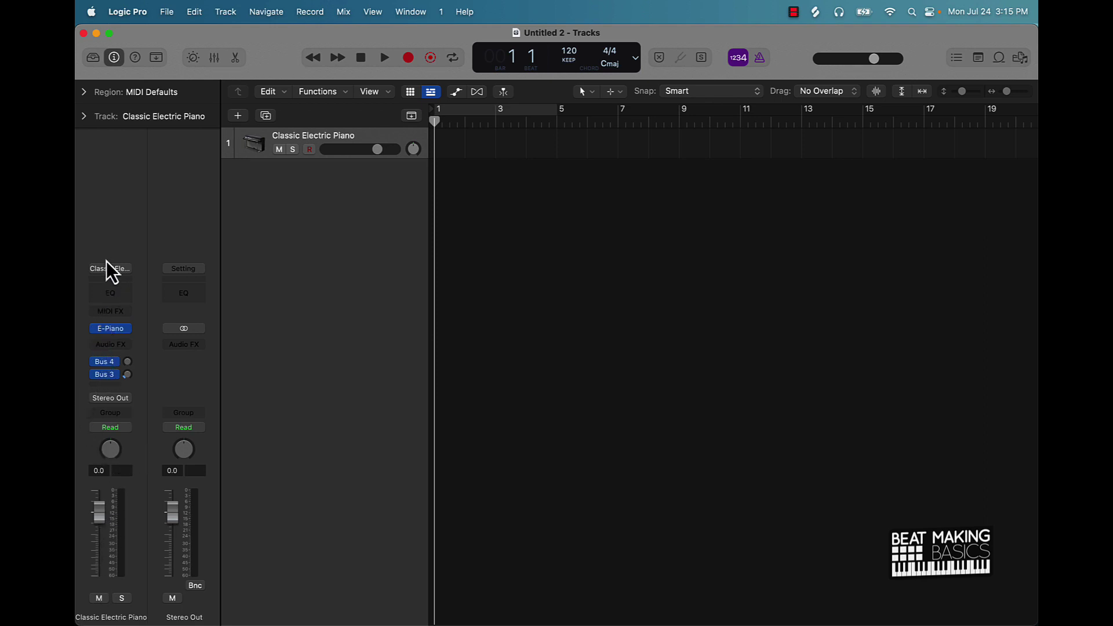
Step: Toggle the Inspector on and off several times, leaving it hidden, then open Quick Help
left_click(117, 60)
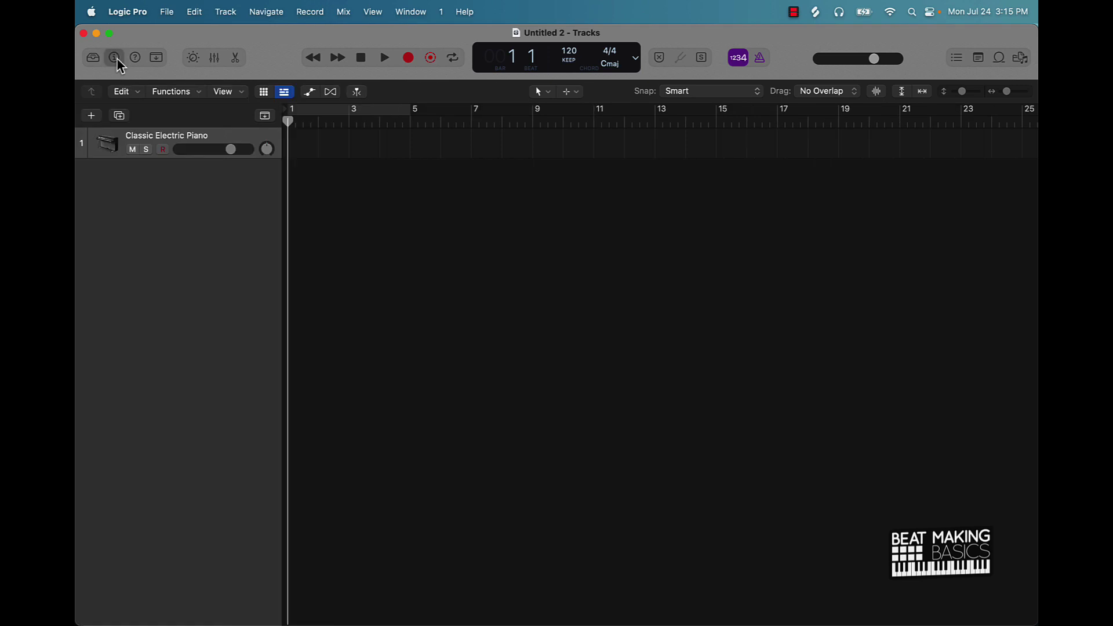
left_click(117, 59)
left_click(116, 58)
left_click(117, 57)
left_click(116, 58)
left_click(116, 58)
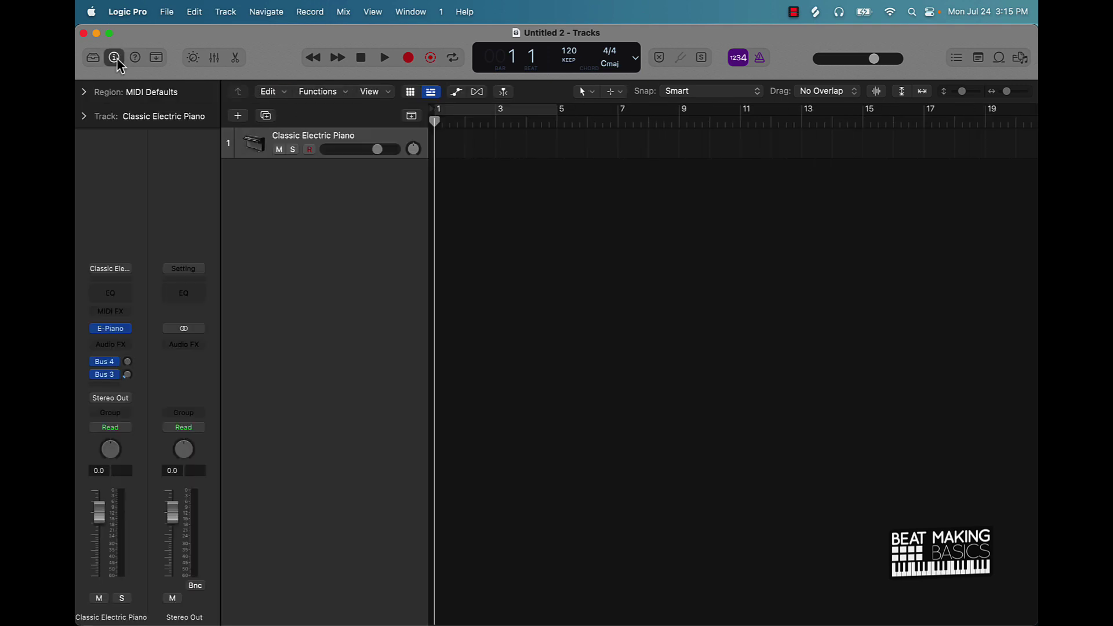
left_click(116, 57)
left_click(135, 58)
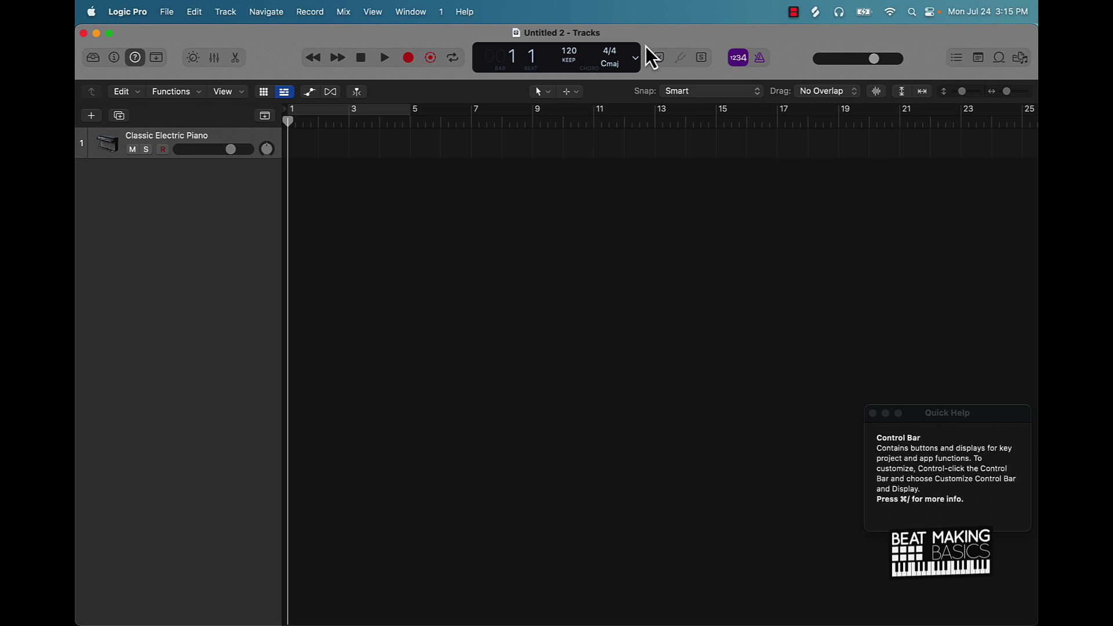
Step: Close Quick Help and toggle the editing toolbar on and off twice, leaving it hidden
left_click(137, 58)
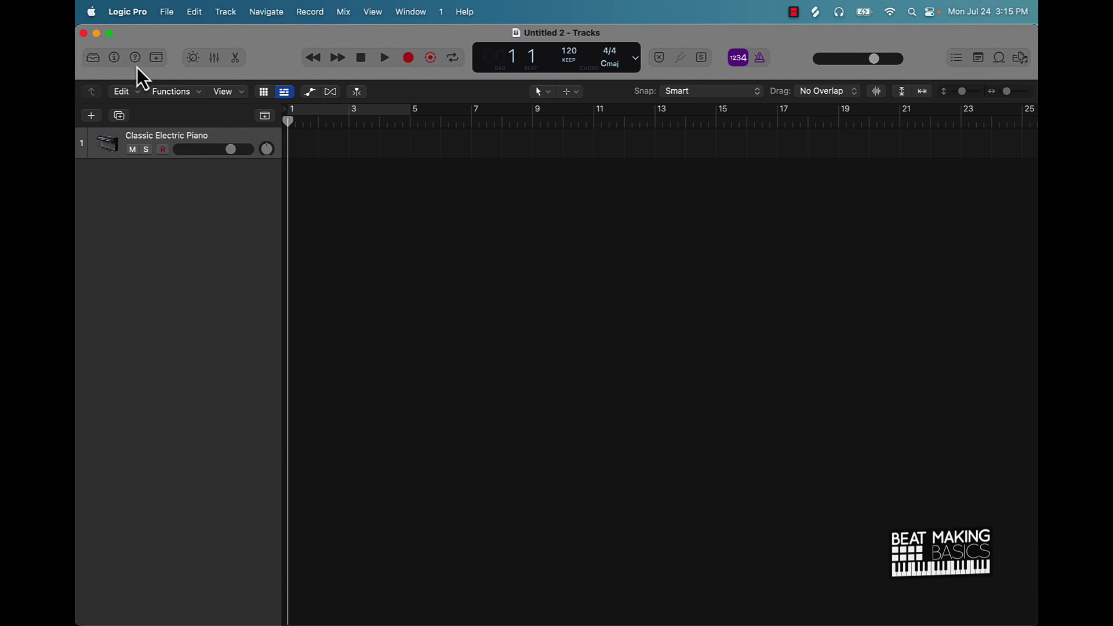
left_click(157, 58)
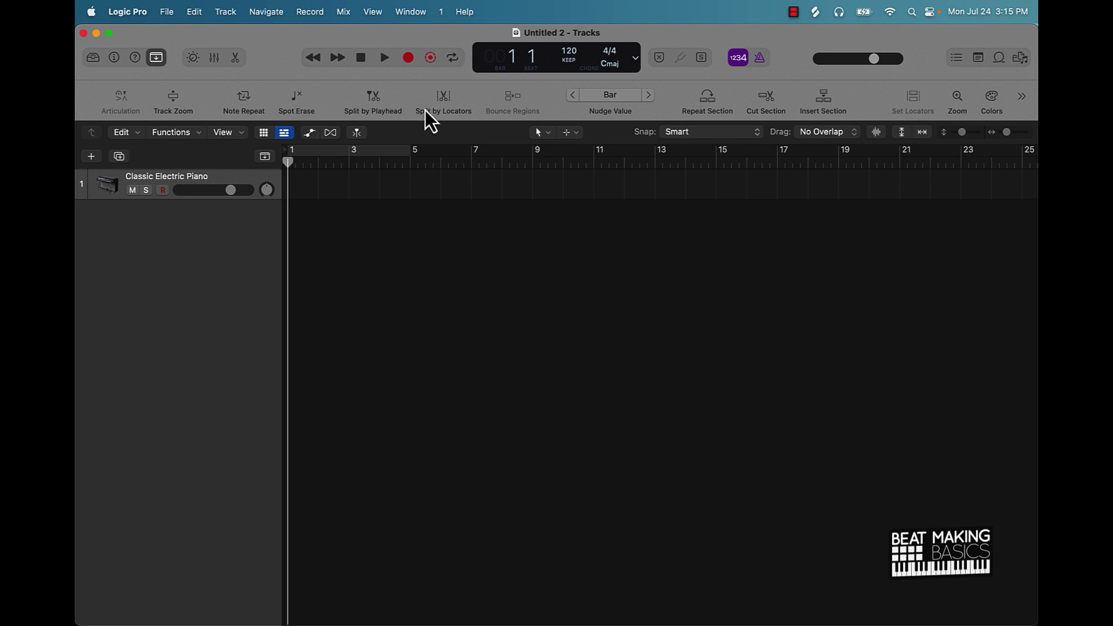
left_click(157, 58)
left_click(157, 58)
left_click(156, 58)
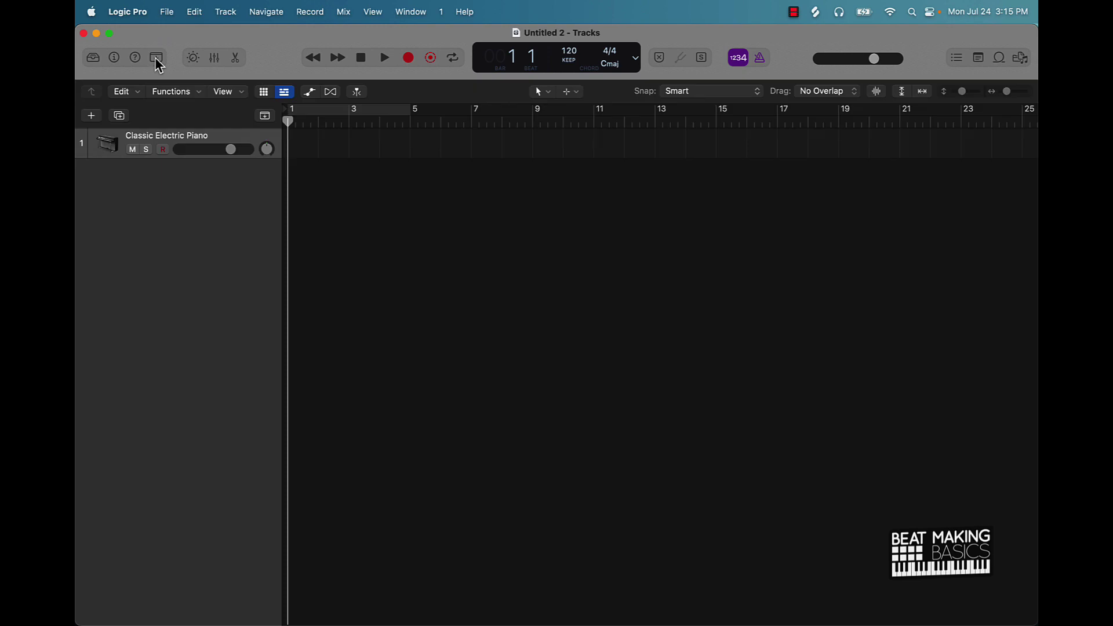
Step: Open the piano's Smart Controls and Musical Typing (Cmd-K), and play a few notes
left_click(192, 58)
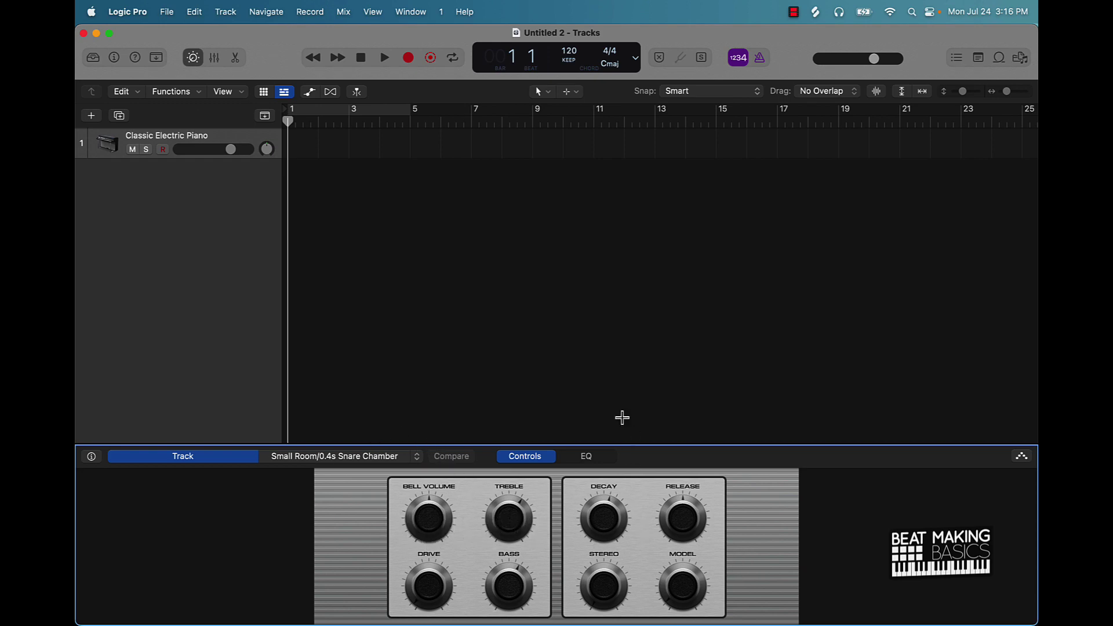
key("super+k")
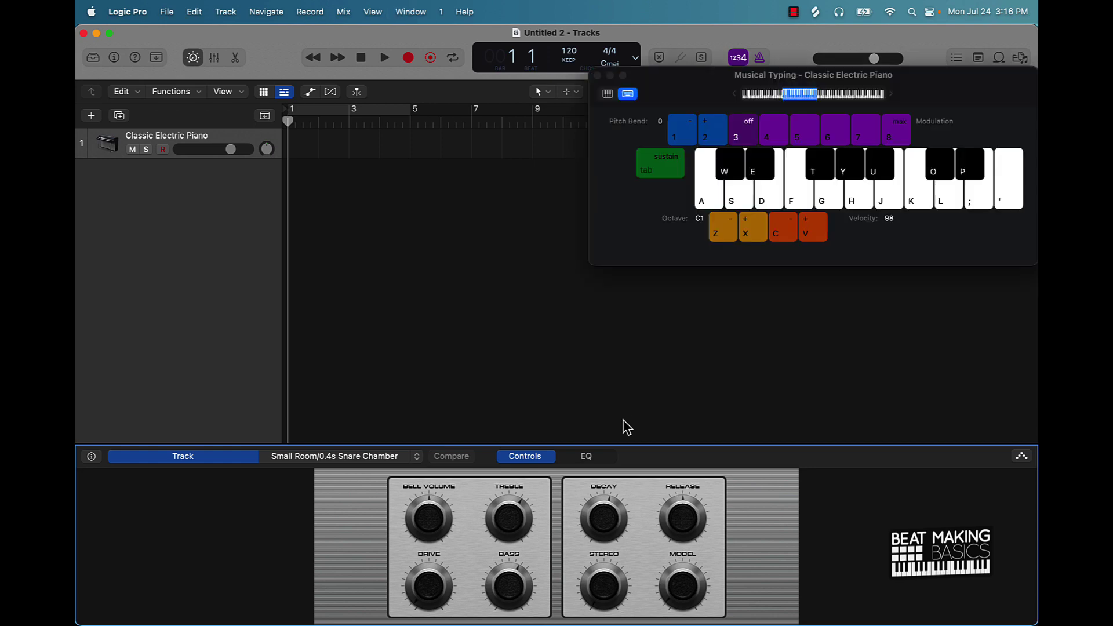
key("k")
key("a")
key("d")
key("f")
key("k")
key("l")
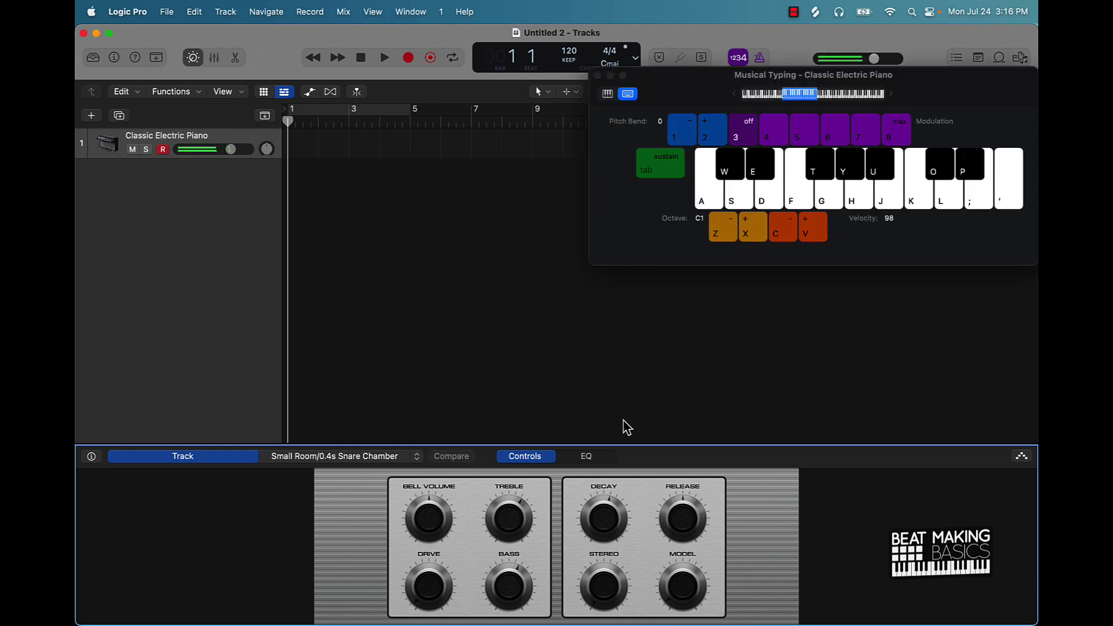
Step: Raise Treble to 12.0 dB and turn up Drive, auditioning notes after each change
left_click_drag(512, 512, 510, 478)
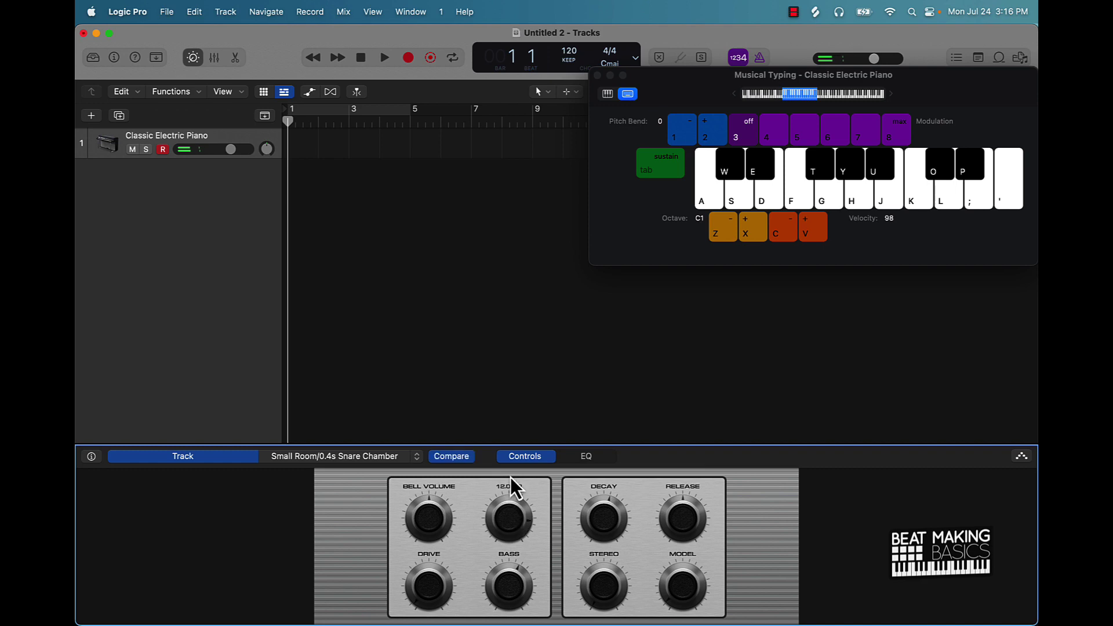
key("s")
key("d")
key("f")
left_click_drag(436, 592, 436, 537)
key("s")
key("a")
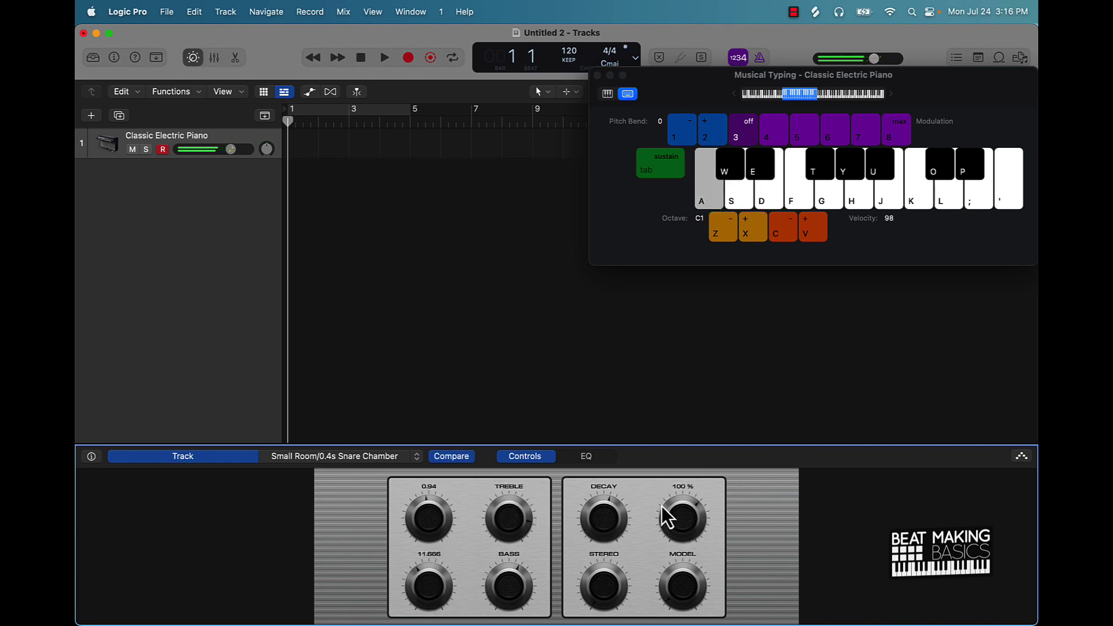
Step: Lower Decay to 40 % and play notes to hear the tweaked piano
left_click_drag(608, 515, 596, 547)
key("a")
key("s")
key("d")
key("f")
key("a")
key("d")
key("f")
key("s")
key("d")
key("f")
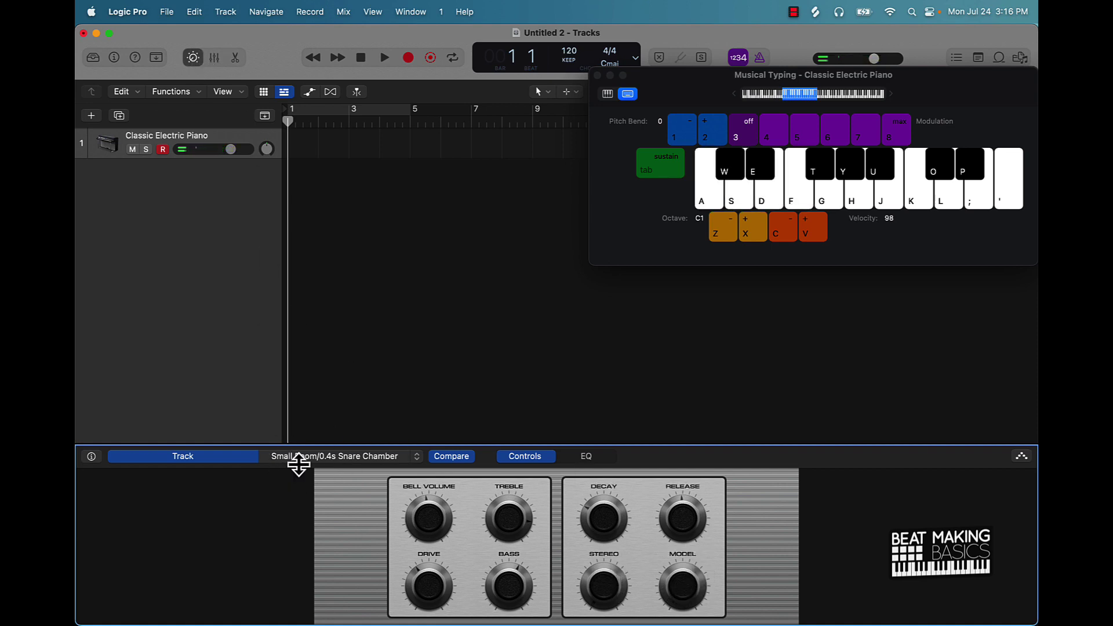
Step: Swap the Smart Controls for the Mixer, toggling the Mixer off and back on
left_click(195, 58)
left_click(209, 58)
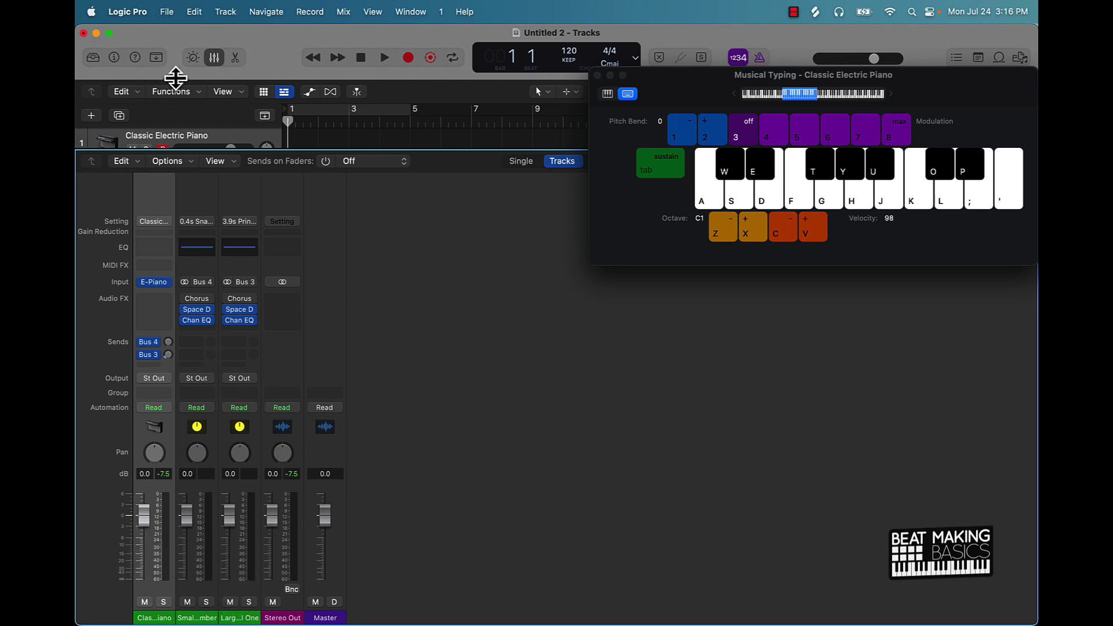
left_click(214, 58)
left_click(214, 58)
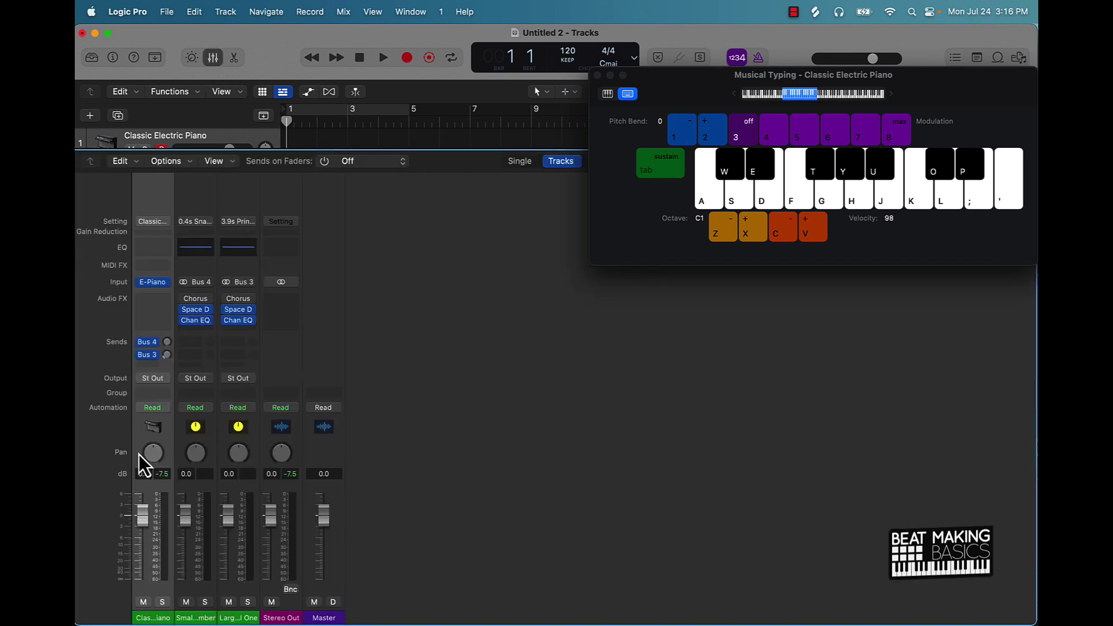
Step: In the Piano Roll, draw C4, E4 and A4 notes in a new region and play them back
left_click(233, 57)
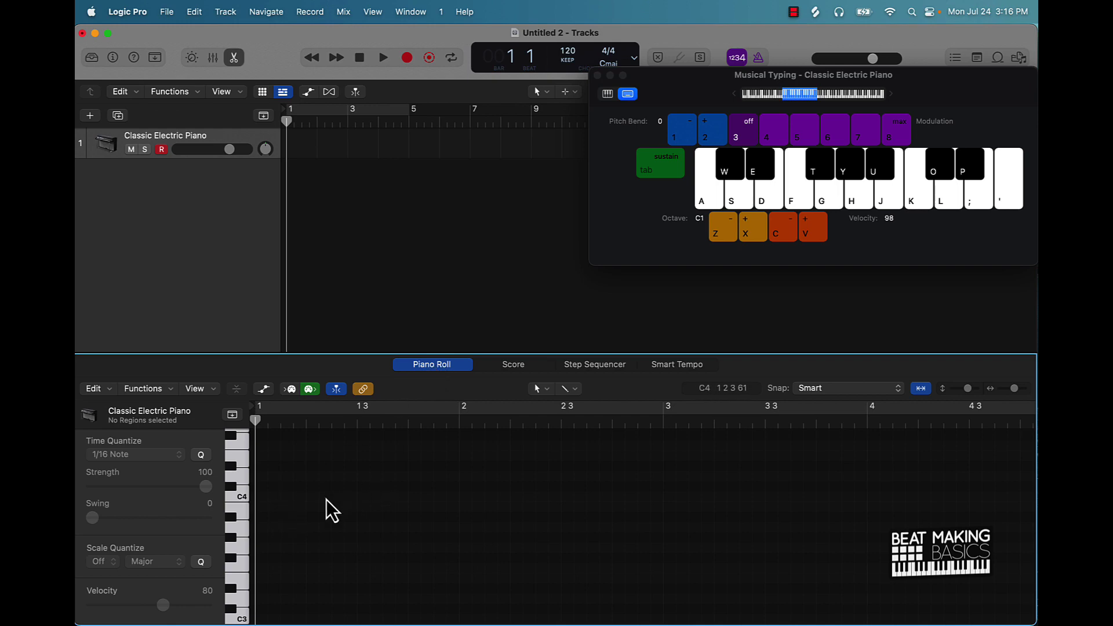
left_click(278, 496)
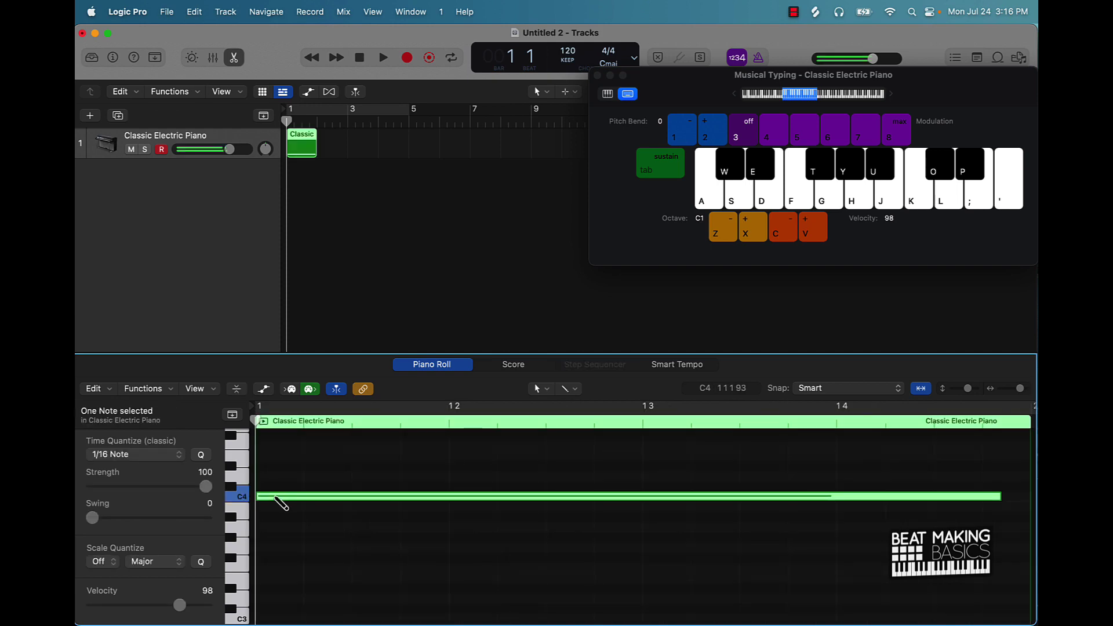
left_click(455, 456)
scroll(489, 454, "up", 3)
left_click(549, 465)
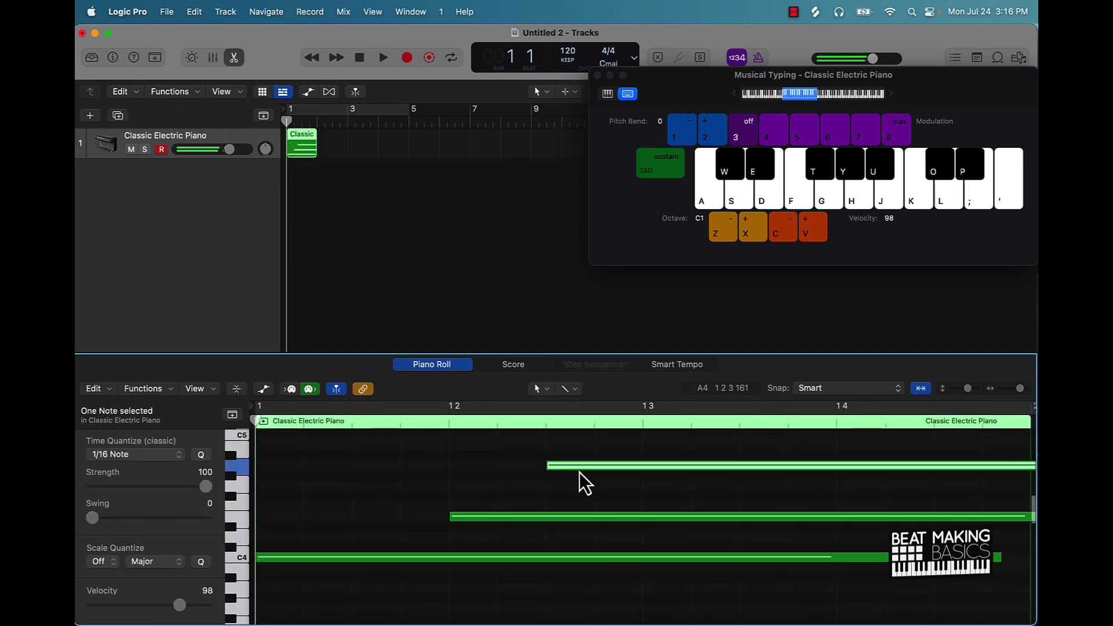
key("space")
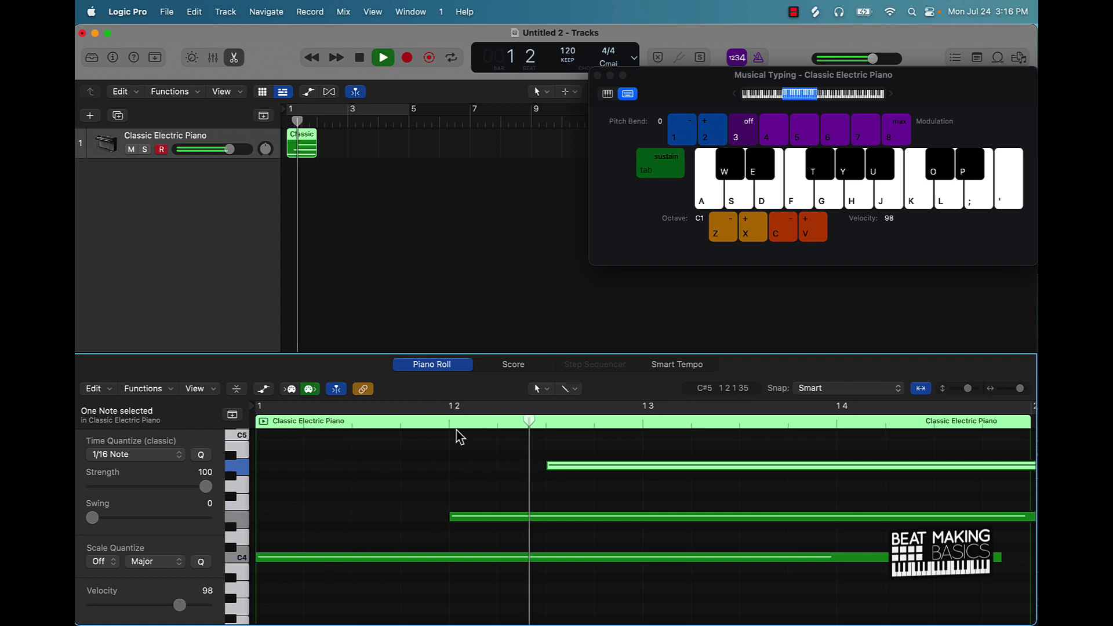
key("space")
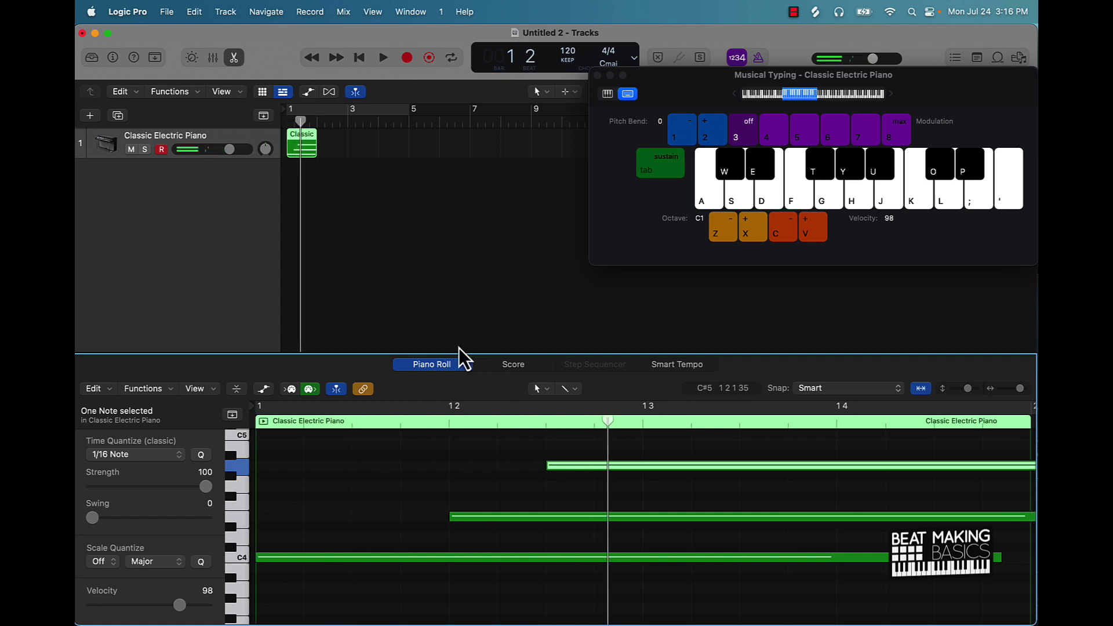
Step: Select all three notes, delete them, and deselect the Classic region
left_click(350, 496)
key("super+a")
key("Delete")
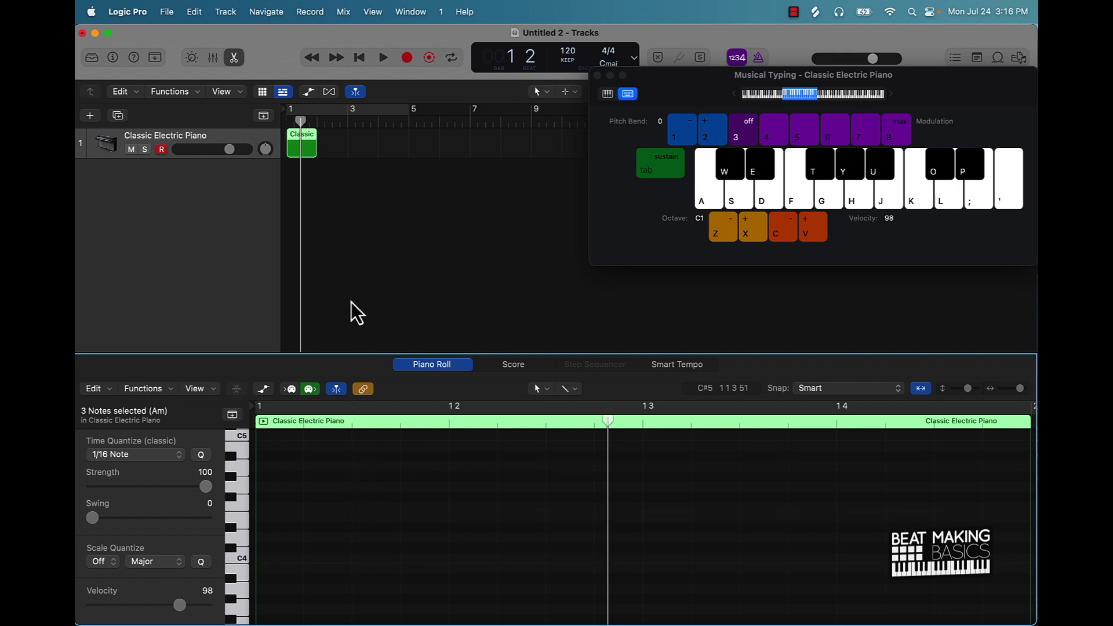
left_click(359, 246)
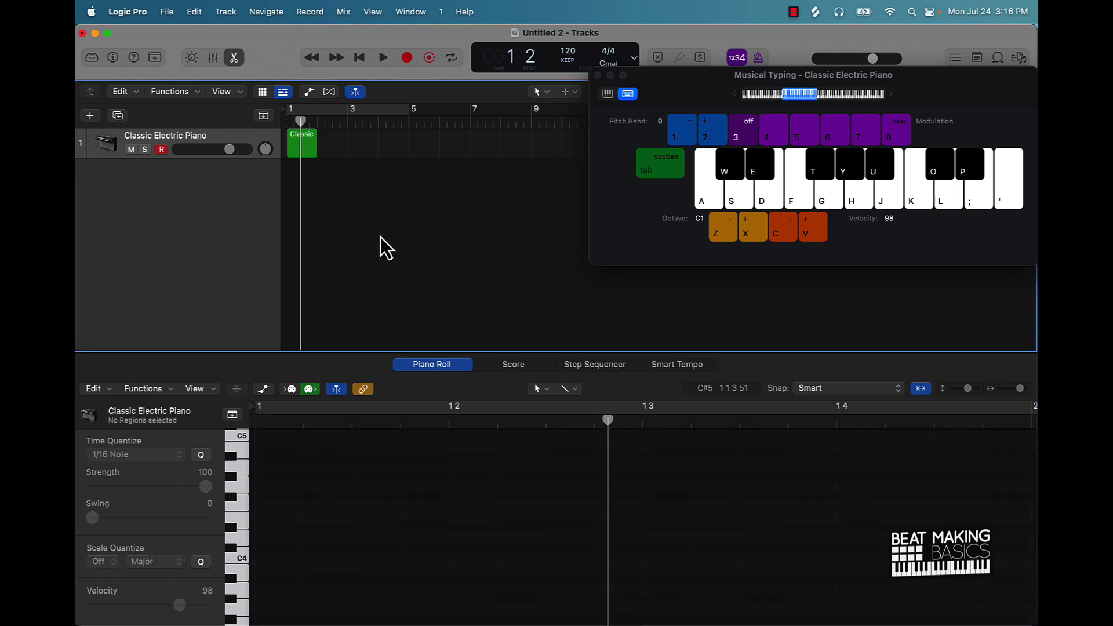
left_click(513, 364)
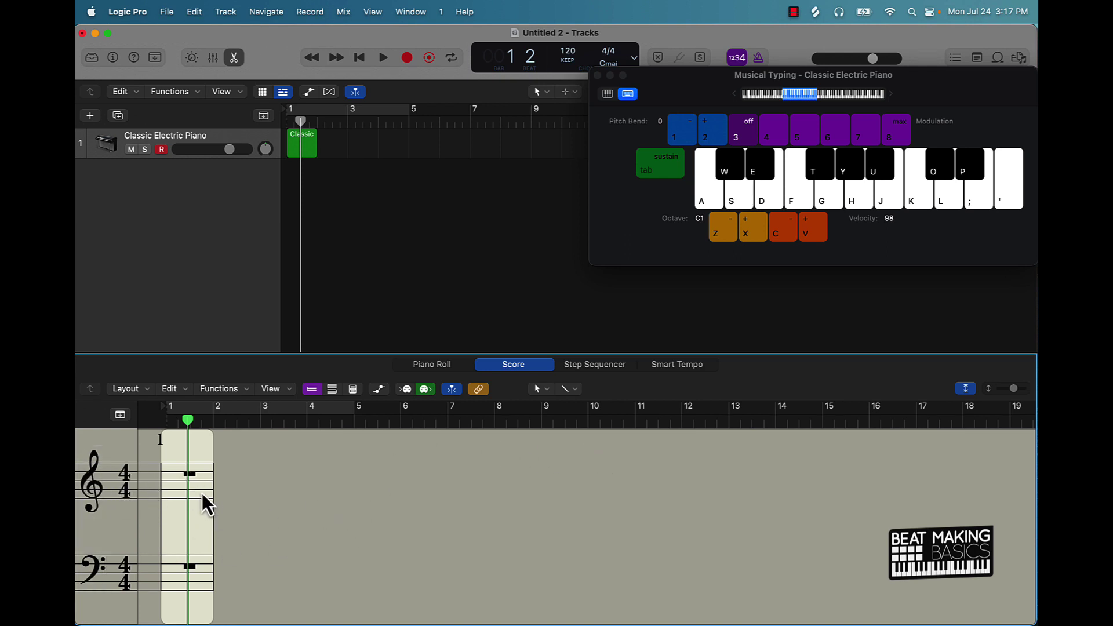
left_click(426, 364)
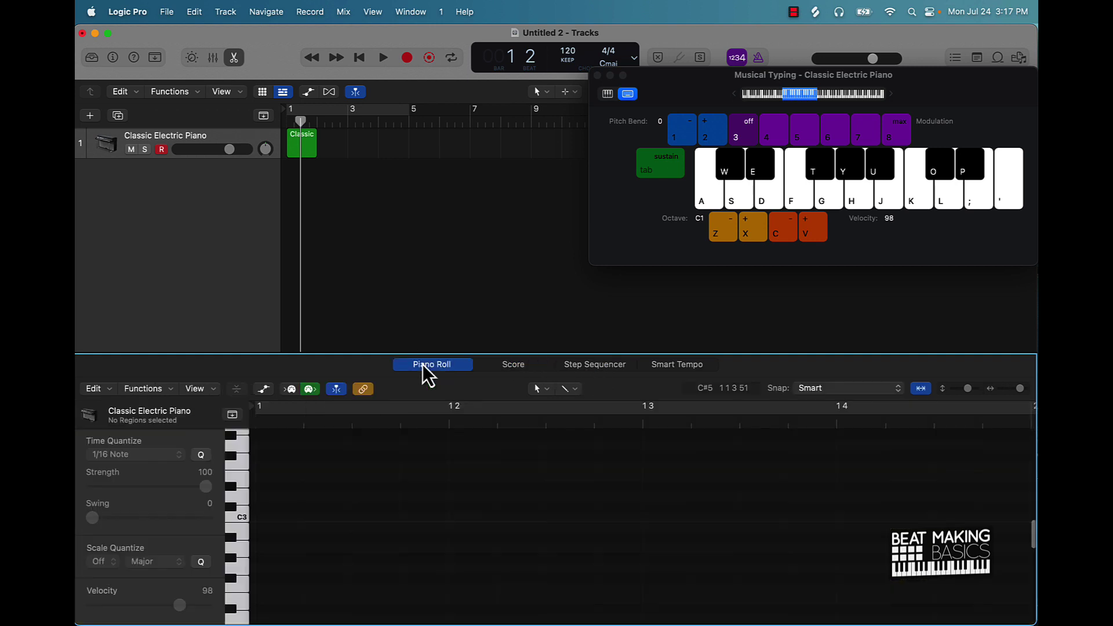
Step: Switch the lower editor to the Step Sequencer and enlarge its area
left_click(610, 367)
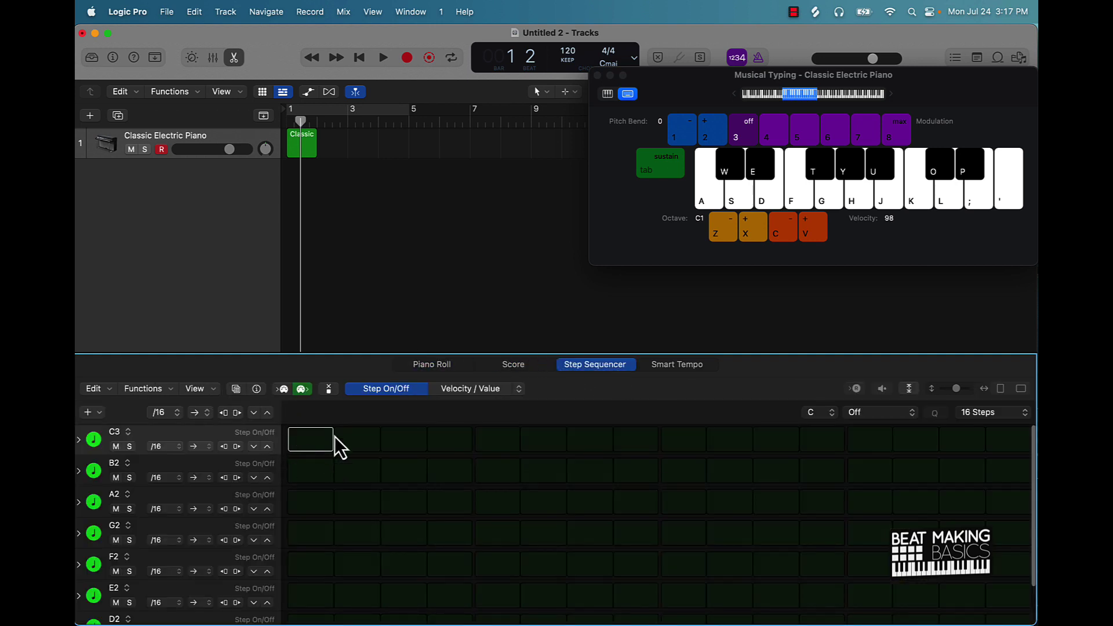
left_click_drag(342, 353, 322, 219)
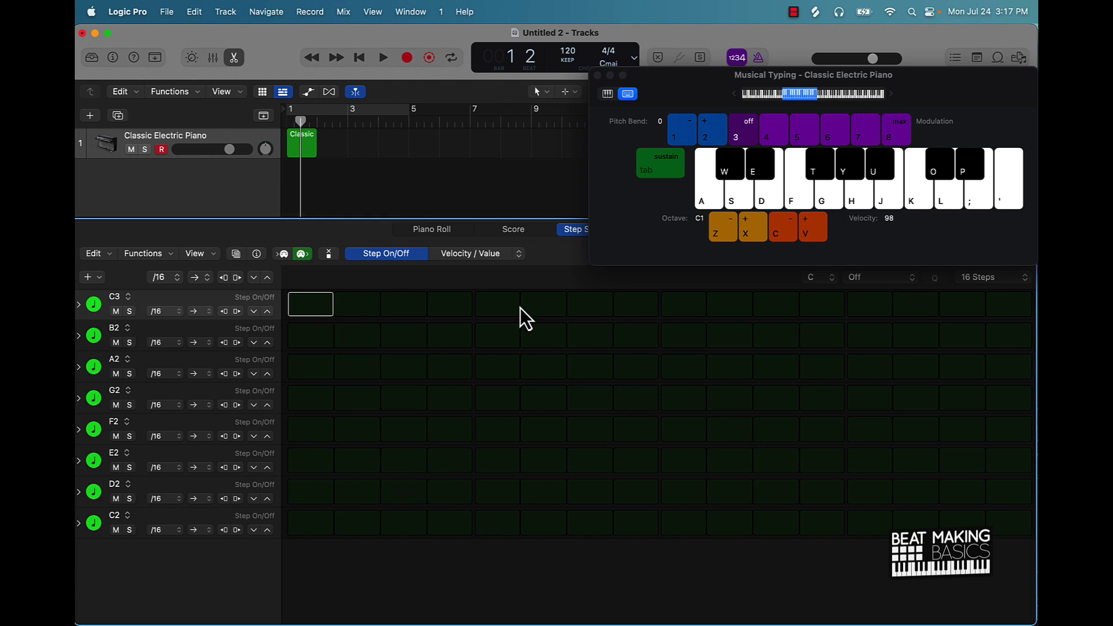
left_click_drag(455, 221, 457, 218)
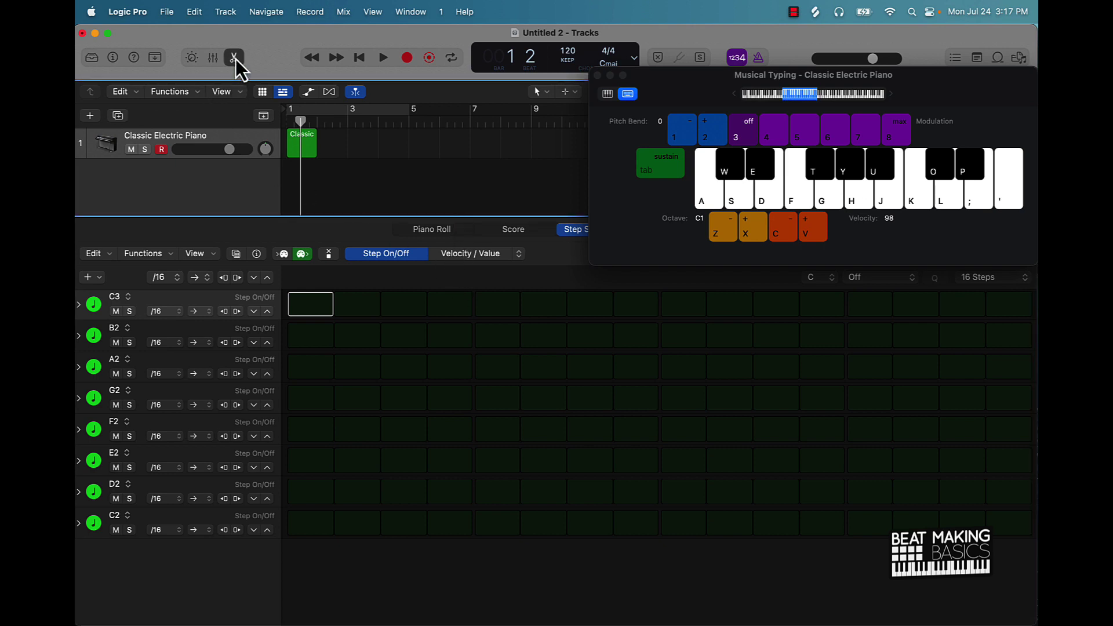
Step: Close the lower editor pane and the Musical Typing keyboard
left_click(234, 57)
left_click_drag(759, 94, 520, 257)
left_click(433, 228)
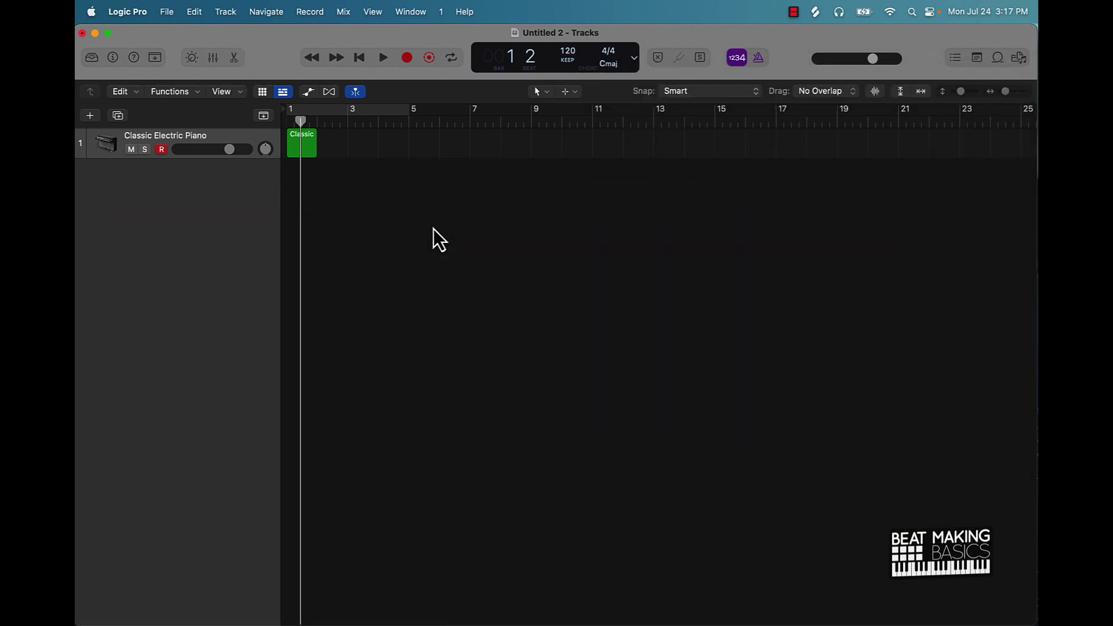
Step: Open the File browser to All Files, then switch to the Apple Loops browser
left_click(1020, 58)
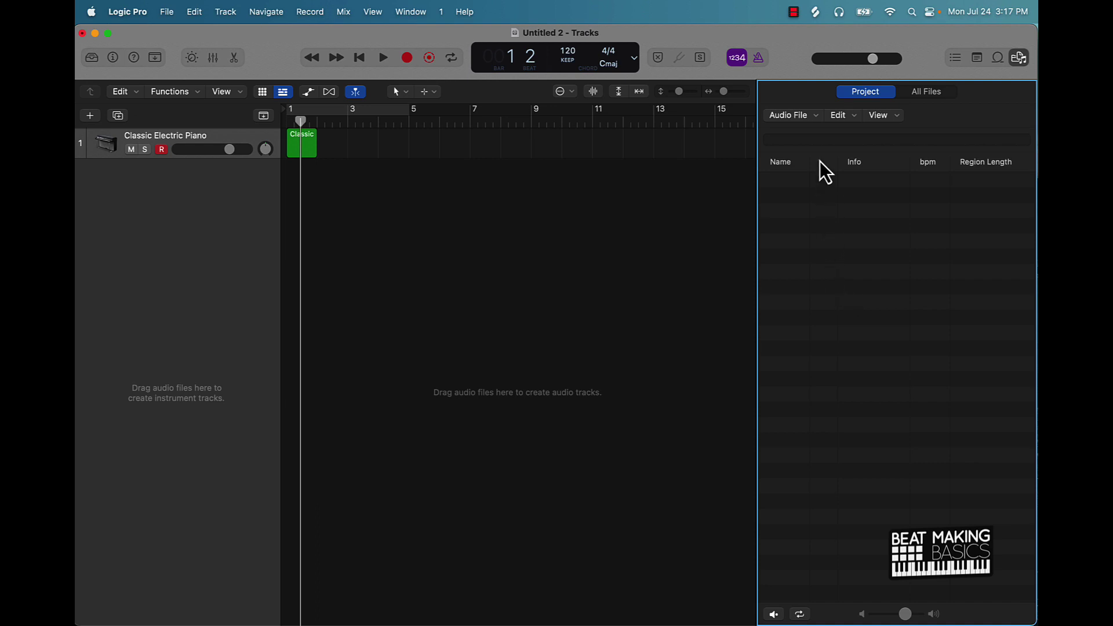
left_click(930, 93)
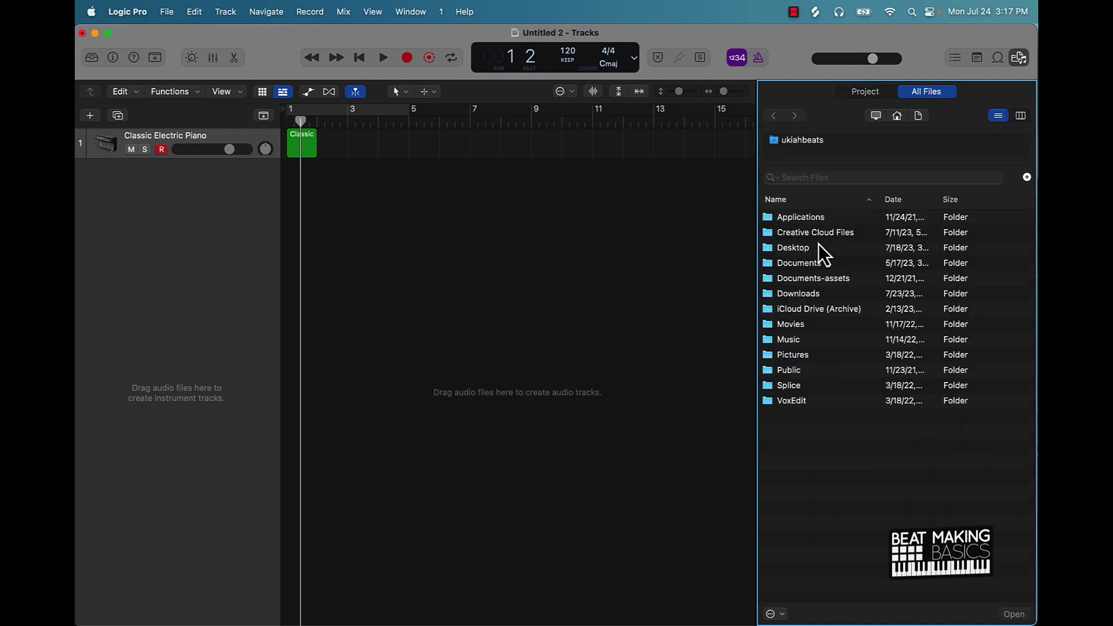
left_click(997, 59)
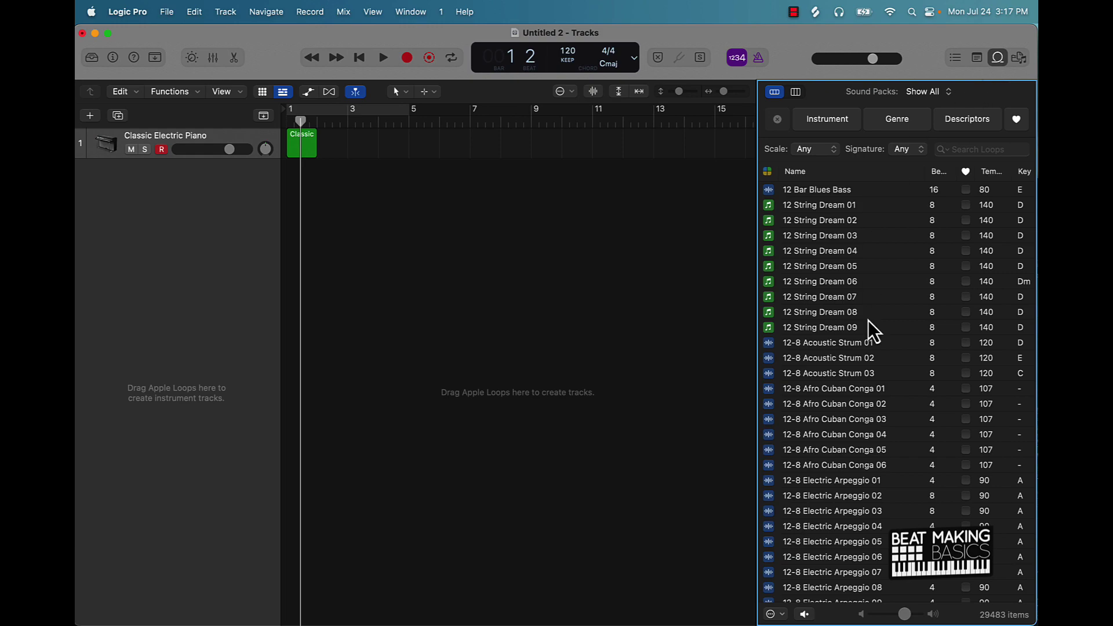
scroll(869, 350, "down", 20)
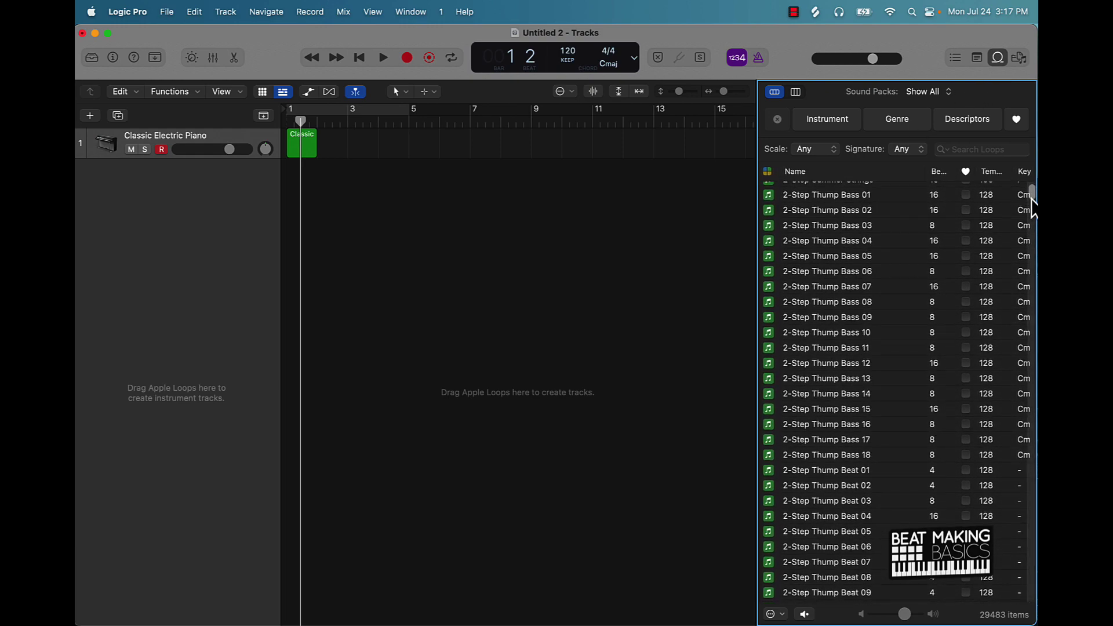
left_click_drag(1032, 203, 962, 221)
Step: Try and clear the Piano, House and Grooving loop filters, then open the Note Pad
left_click(834, 124)
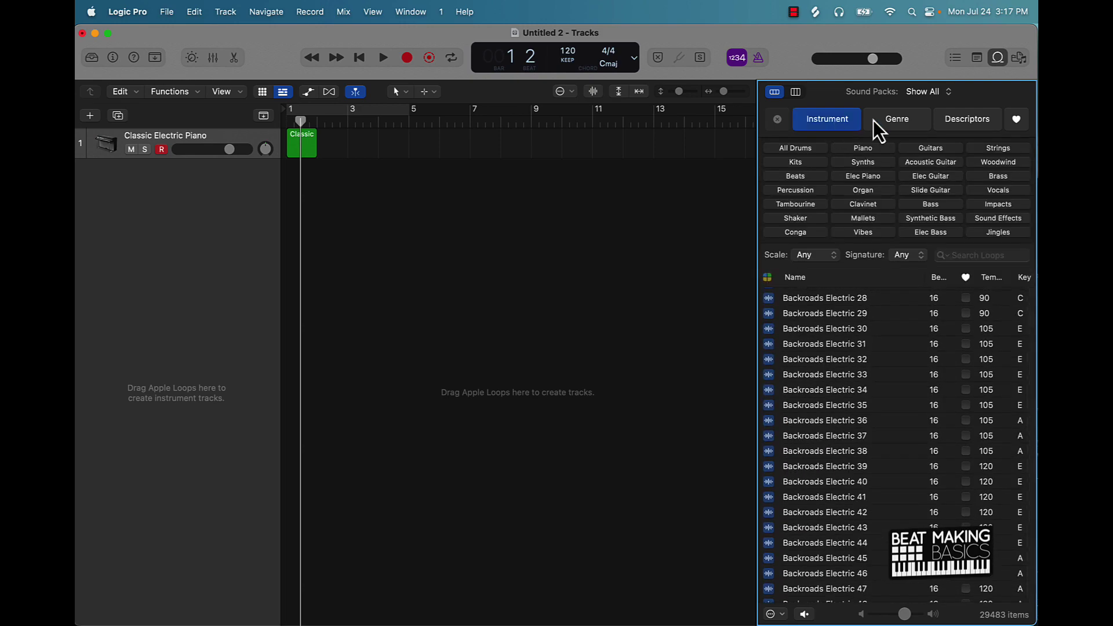
left_click(875, 146)
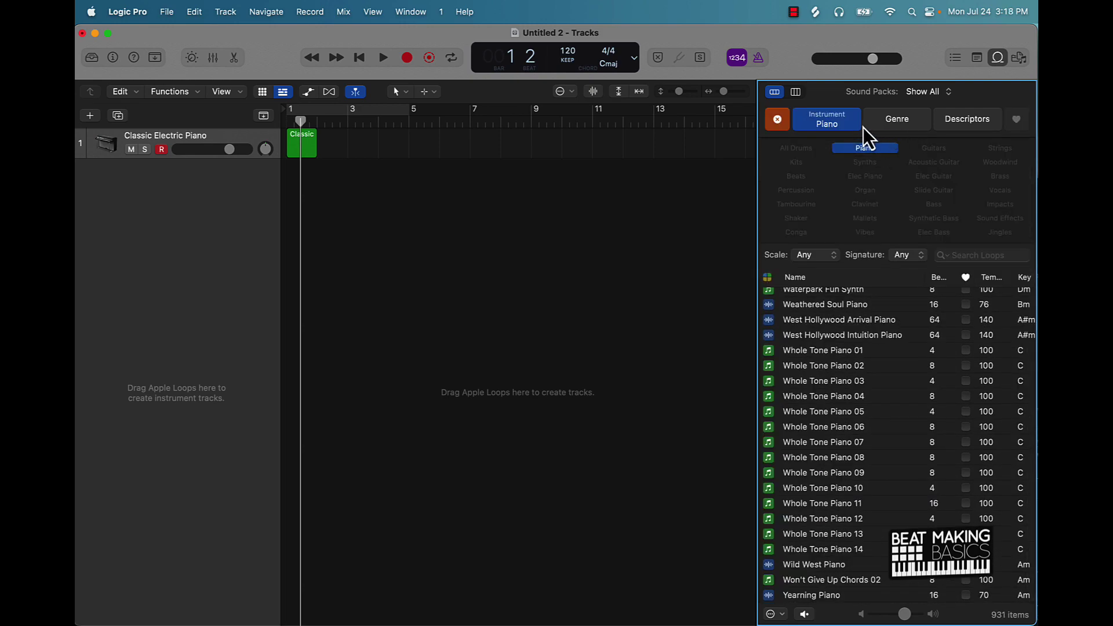
left_click(874, 147)
left_click(896, 122)
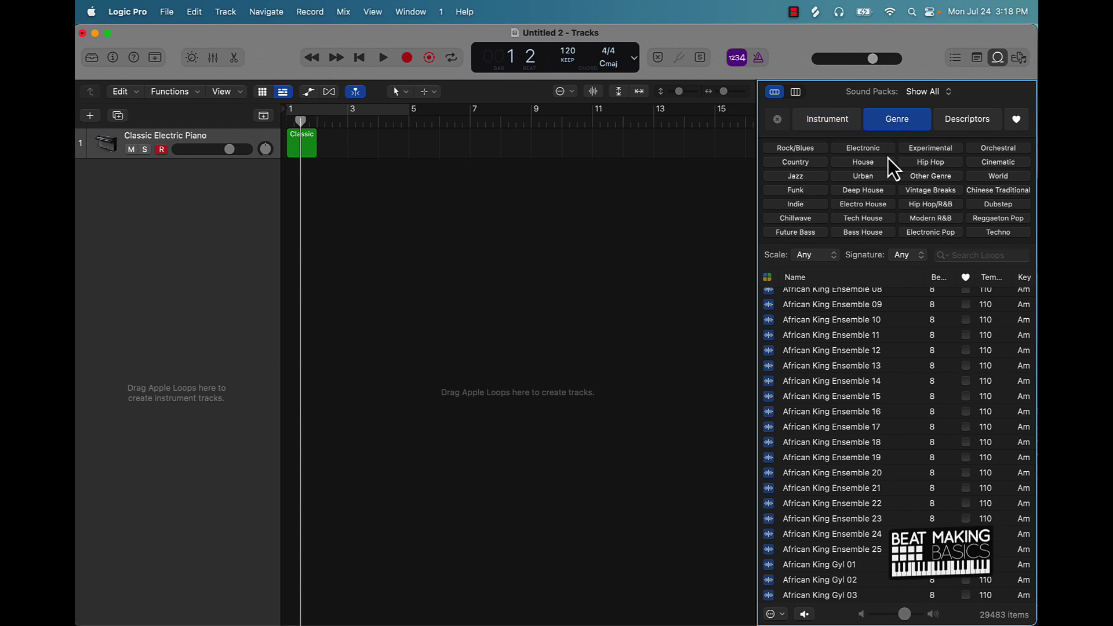
left_click(874, 165)
left_click(874, 164)
left_click(951, 120)
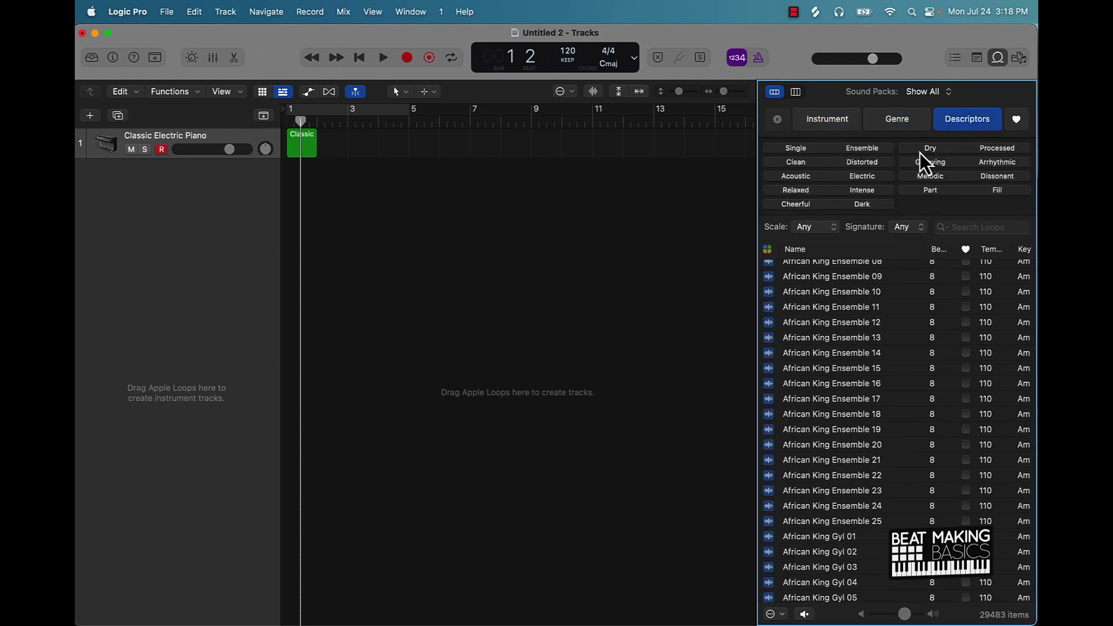
left_click(933, 163)
left_click(933, 163)
left_click(959, 124)
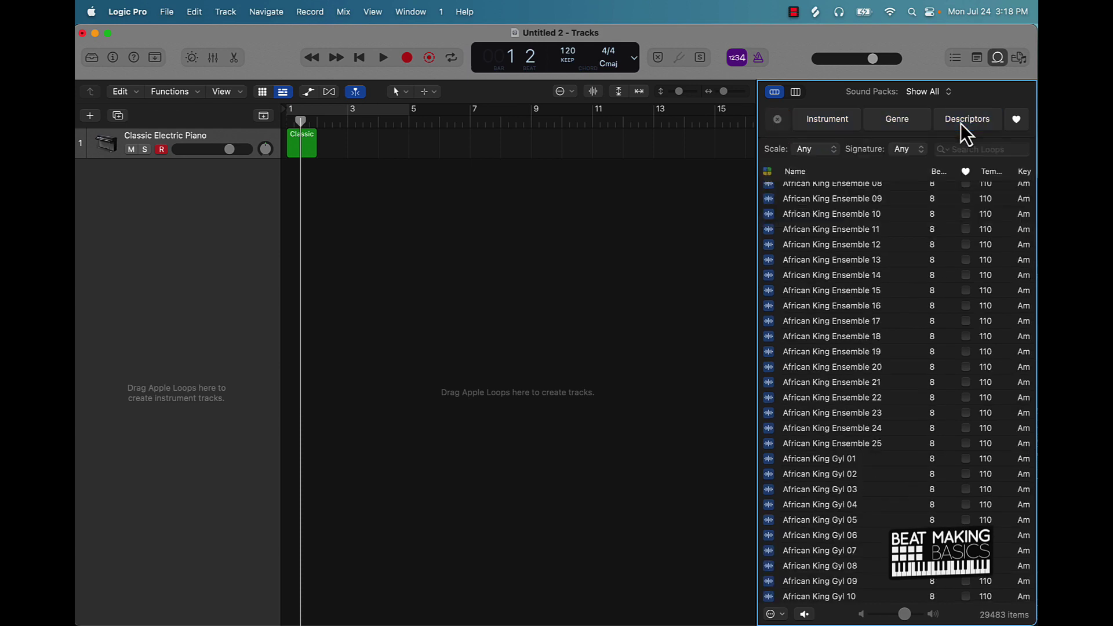
left_click(998, 58)
left_click(977, 58)
Step: On the Note Pad's Track tab, type the note 'lower the bass'
left_click(928, 92)
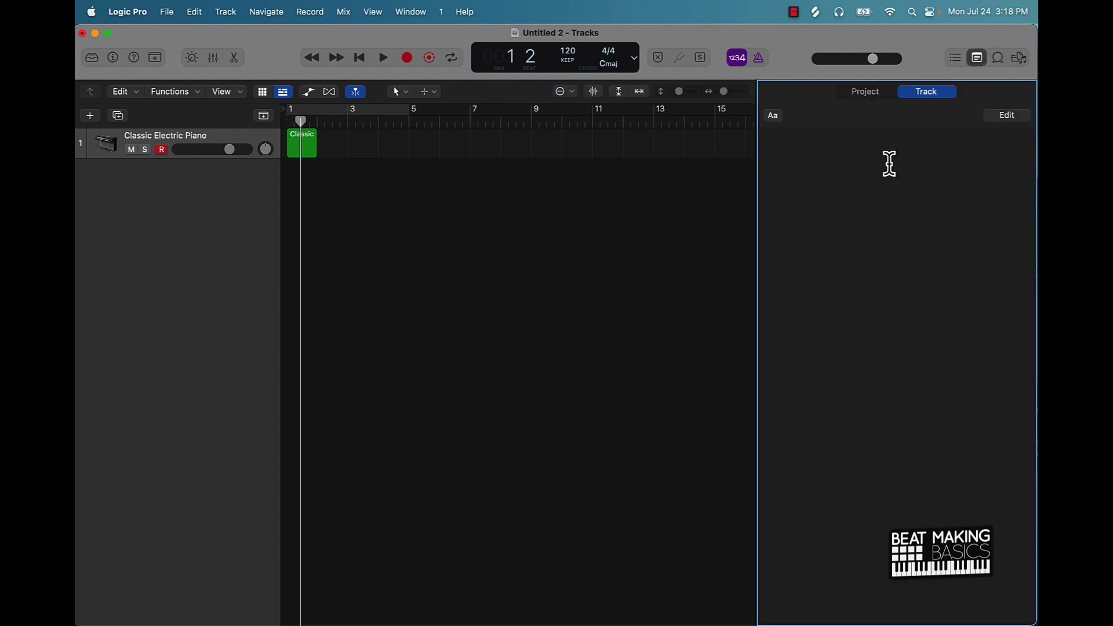
left_click(908, 160)
type("lower the ")
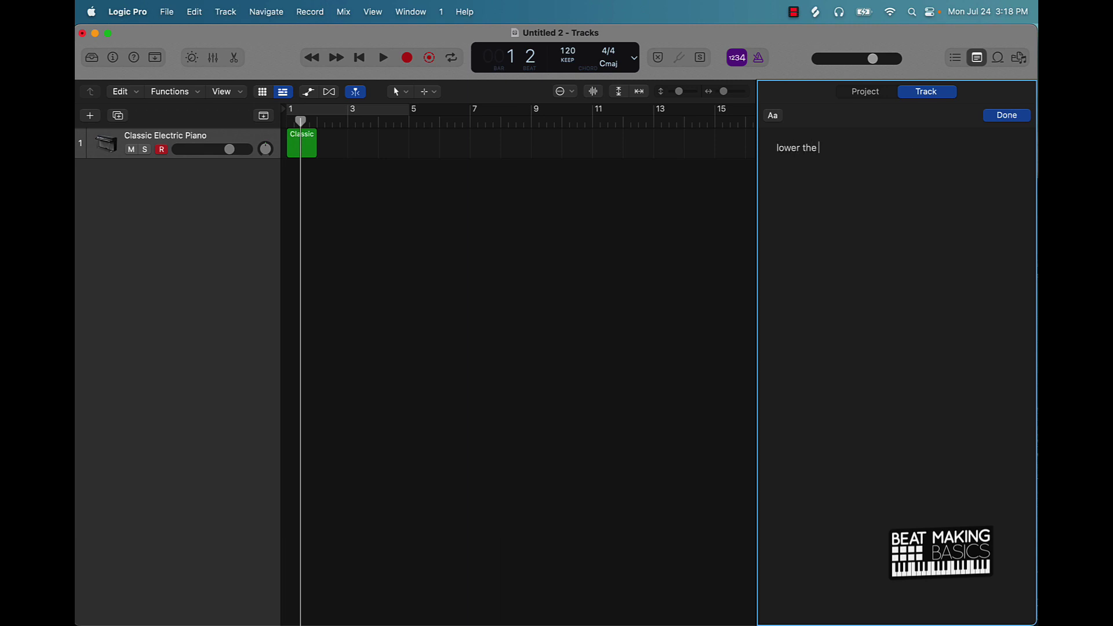
type("bass")
Step: Open the List Editors, check the Marker, Tempo and Signature lists, and return to the Classic Electric Piano Event list
left_click(958, 58)
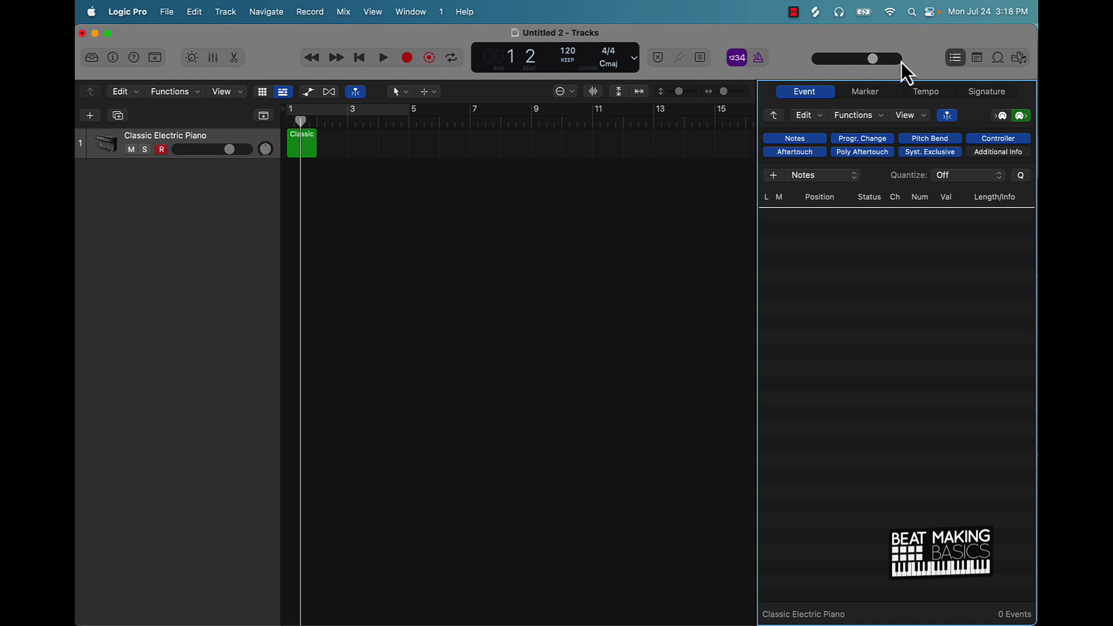
left_click(871, 90)
left_click(927, 92)
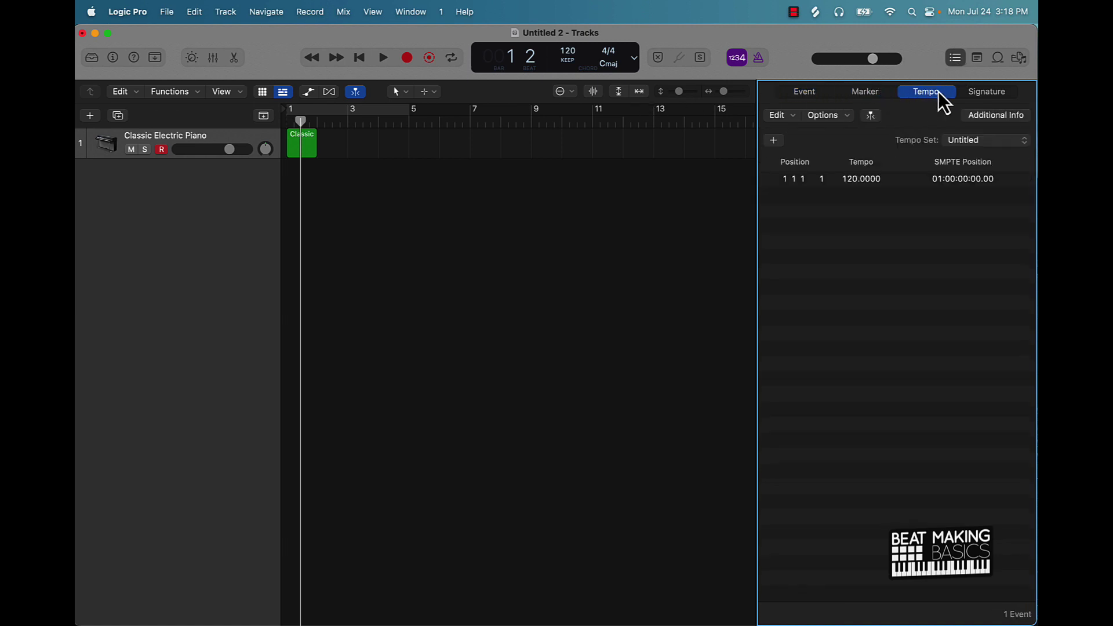
left_click(979, 91)
left_click(805, 93)
left_click(867, 92)
left_click(988, 91)
left_click(916, 93)
left_click(847, 92)
left_click(806, 91)
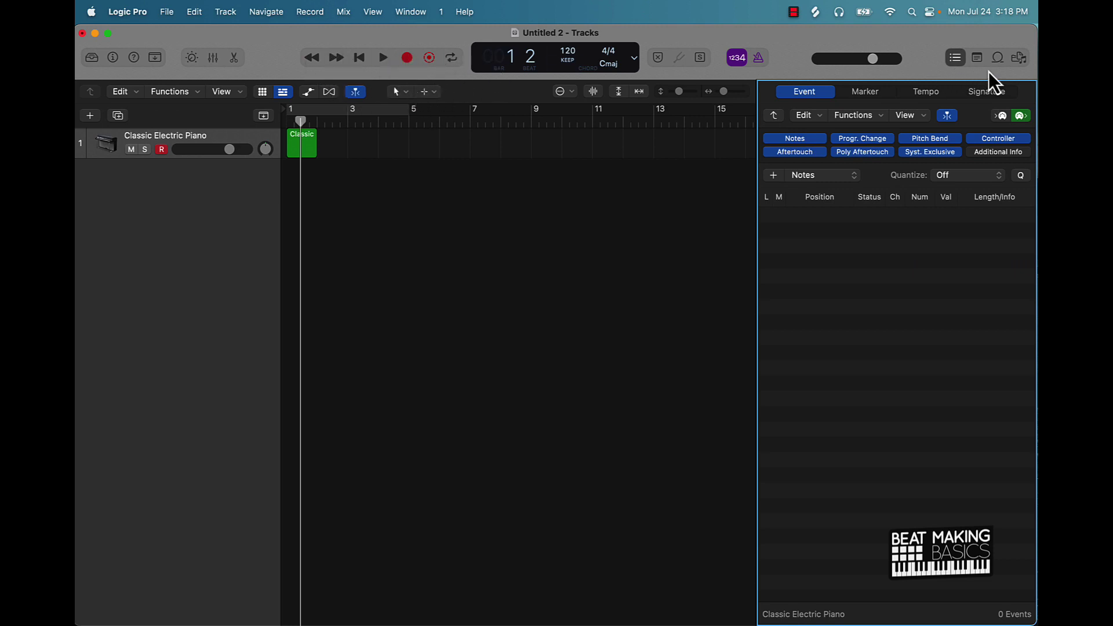
Step: Close the List Editors, scrub the first bars, and play the project from bar 1, then stop
left_click(956, 58)
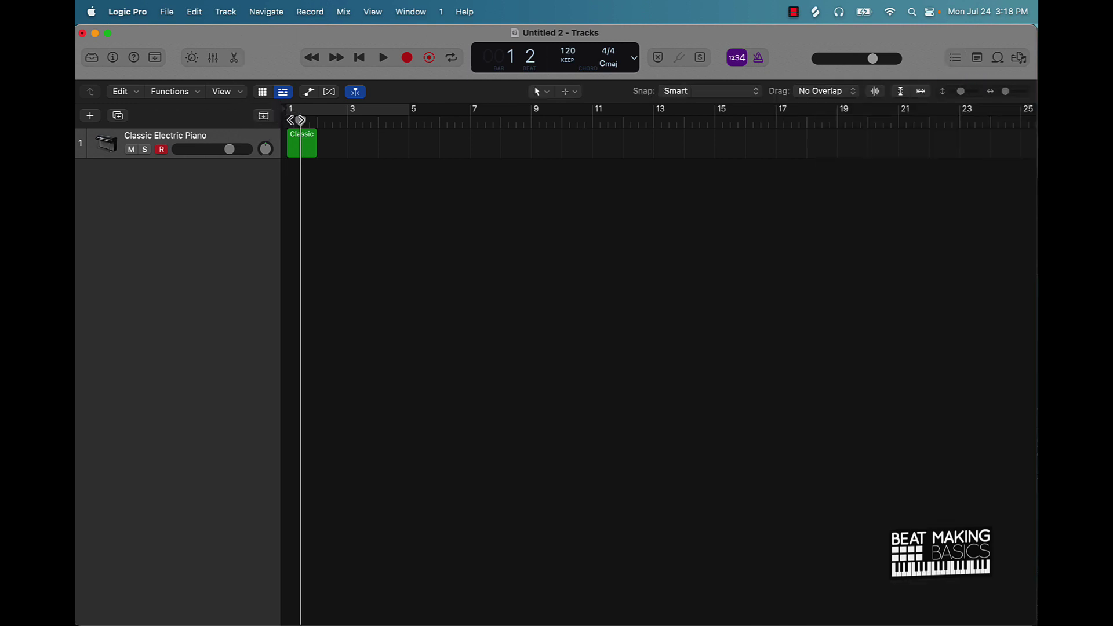
left_click_drag(299, 120, 425, 188)
left_click(359, 58)
left_click(378, 60)
left_click(360, 57)
Step: Move the playhead ahead to bar 5 and view the counter display mode options without changing them
left_click_drag(333, 60, 311, 61)
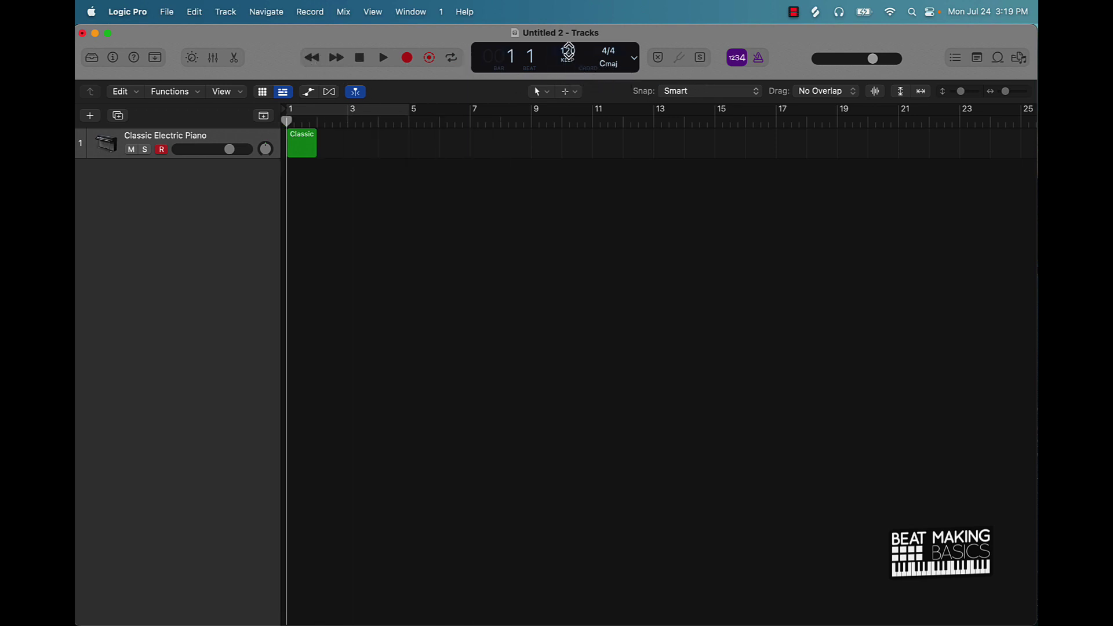
left_click(635, 58)
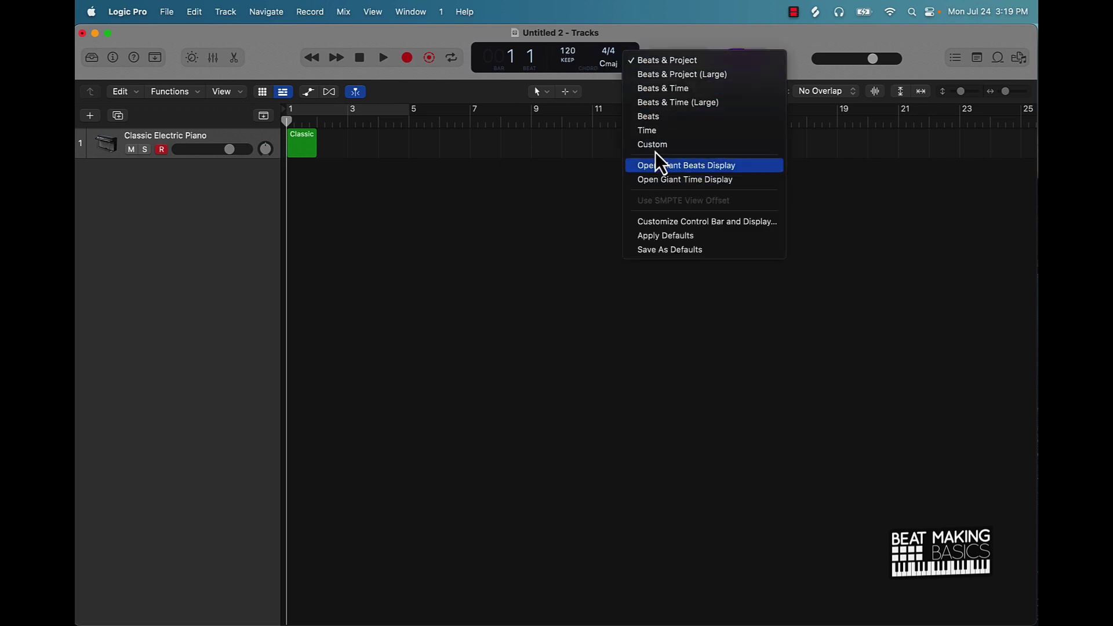
left_click(439, 232)
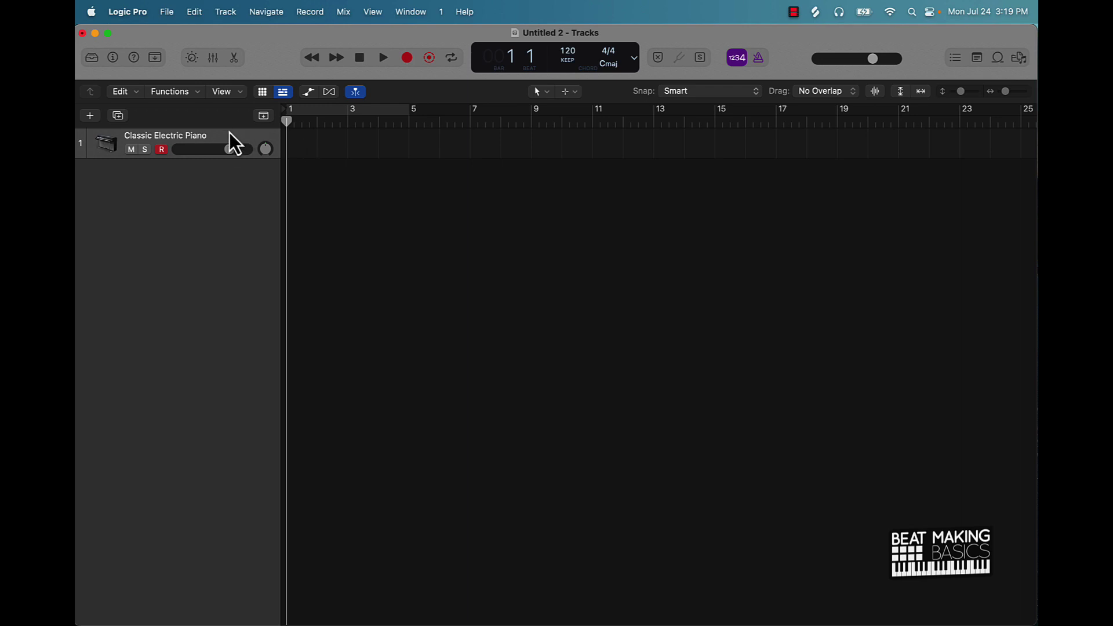
Step: Replace the Classic Electric Piano track with a new instrument track using Synthesizer > Bell > Dark Alien Bells
key("super+BackSpace")
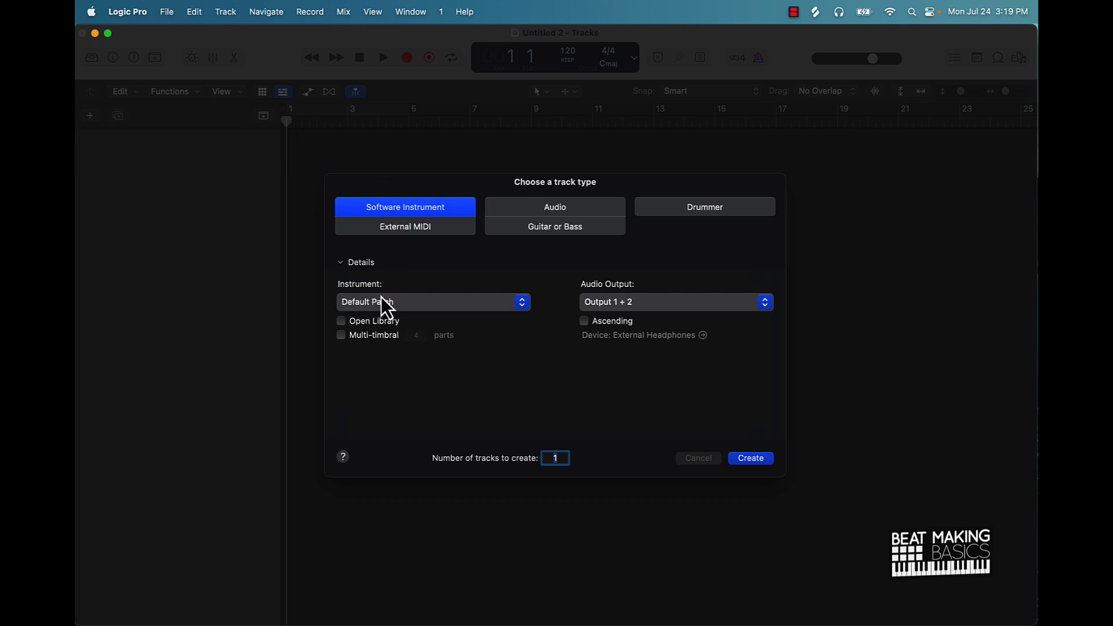
left_click(755, 458)
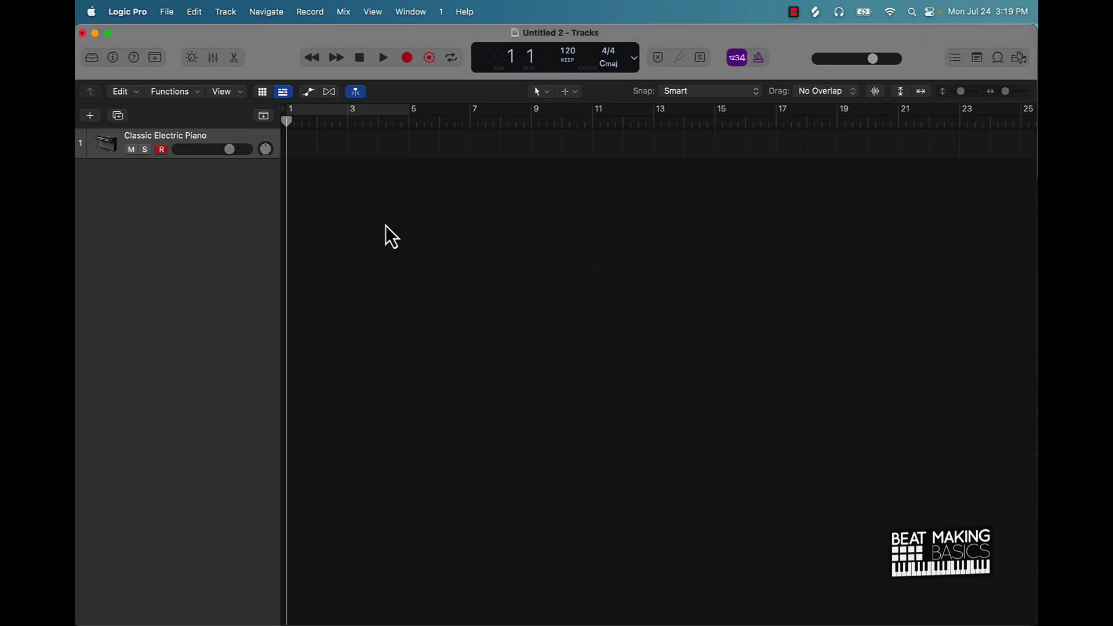
left_click(93, 58)
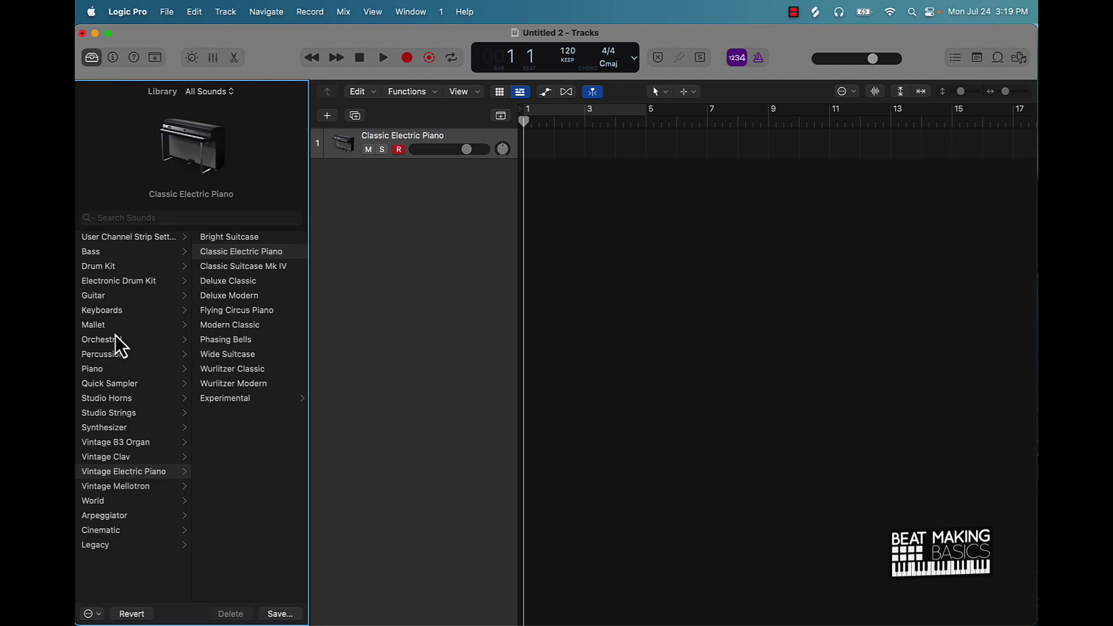
left_click(113, 428)
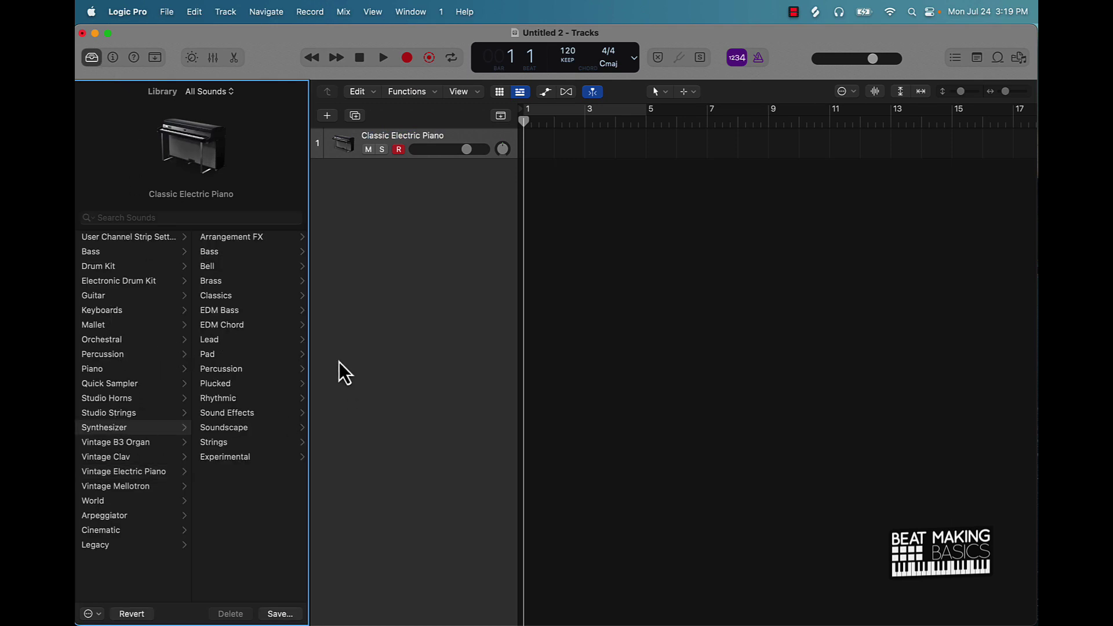
left_click(220, 265)
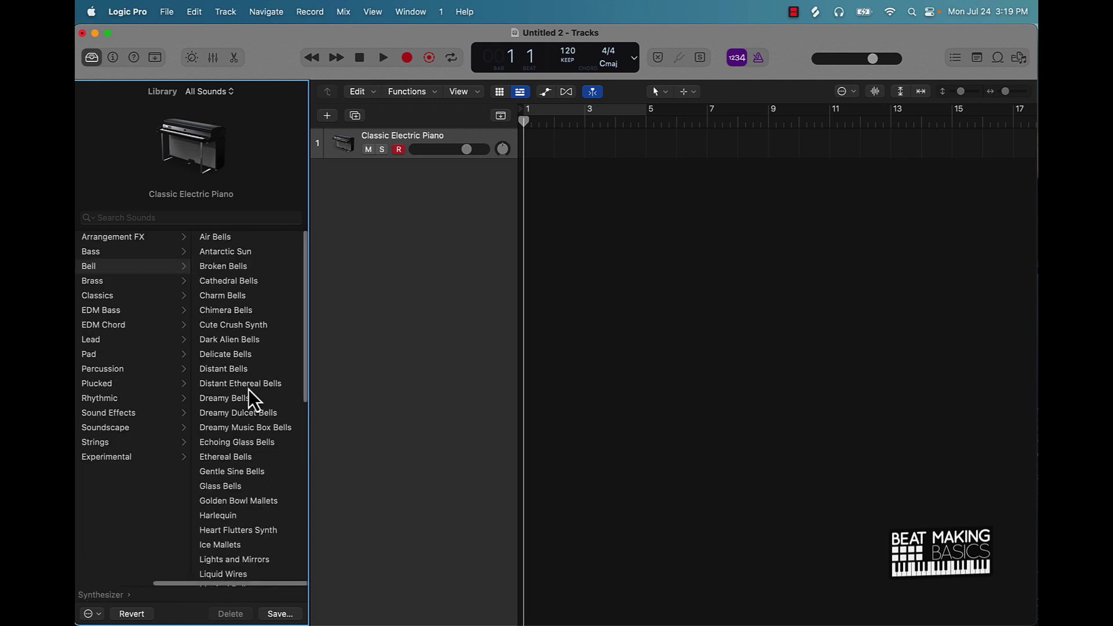
left_click(245, 342)
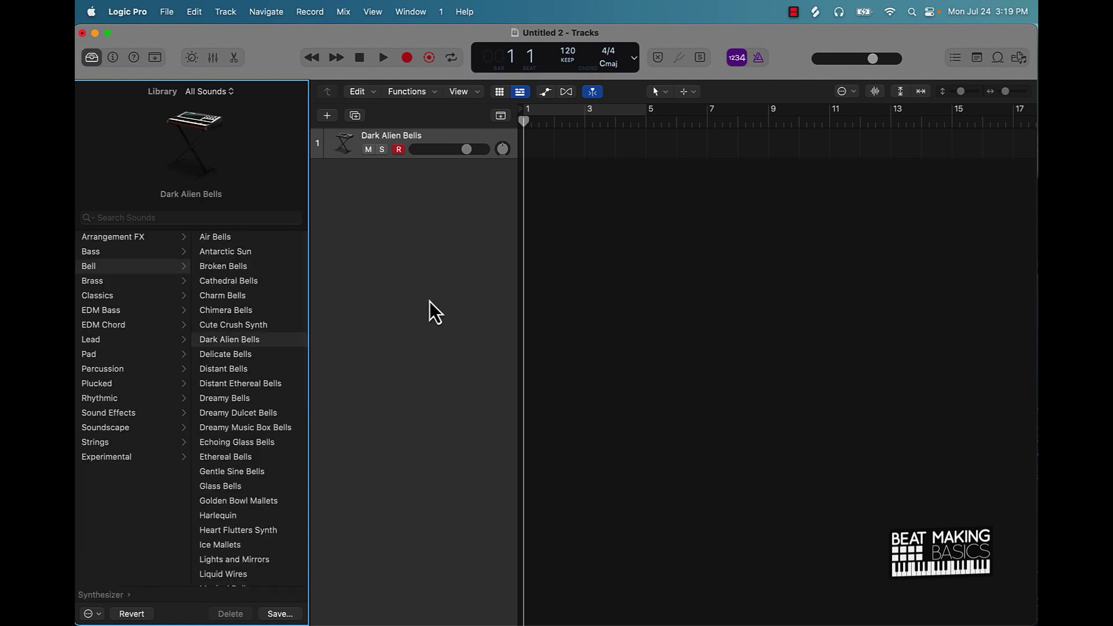
Step: Open Musical Typing at octave C4, audition the bells, and cycle bars 1–5 at 131 BPM
key("super+k")
key("k")
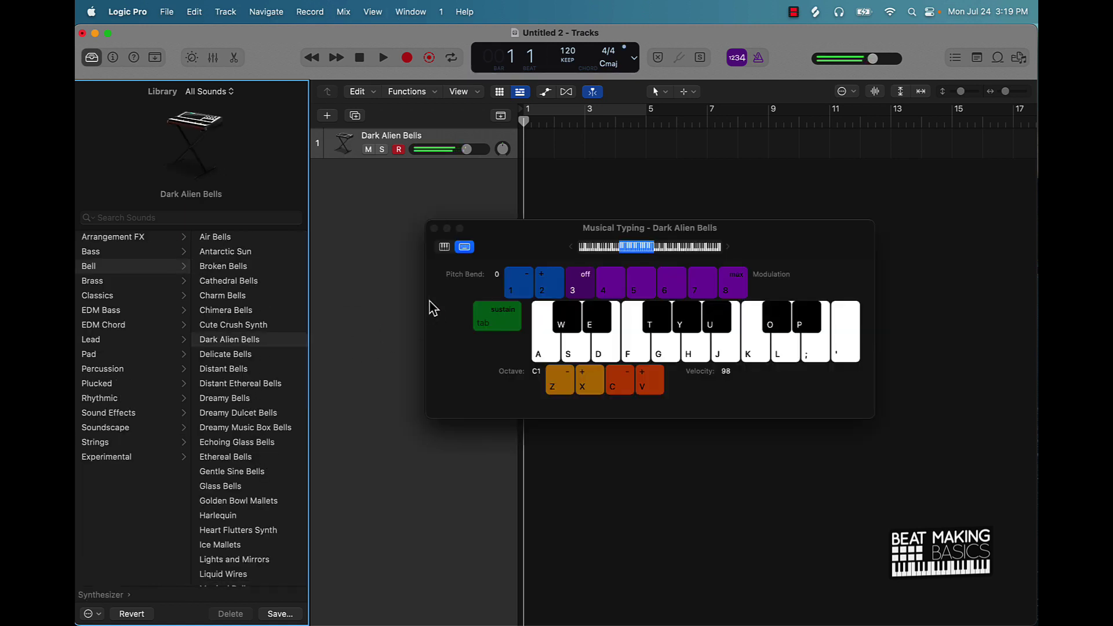
key("x")
key("x")
key("k")
key("o")
key("g")
key("k")
key("g")
key("k")
key("o")
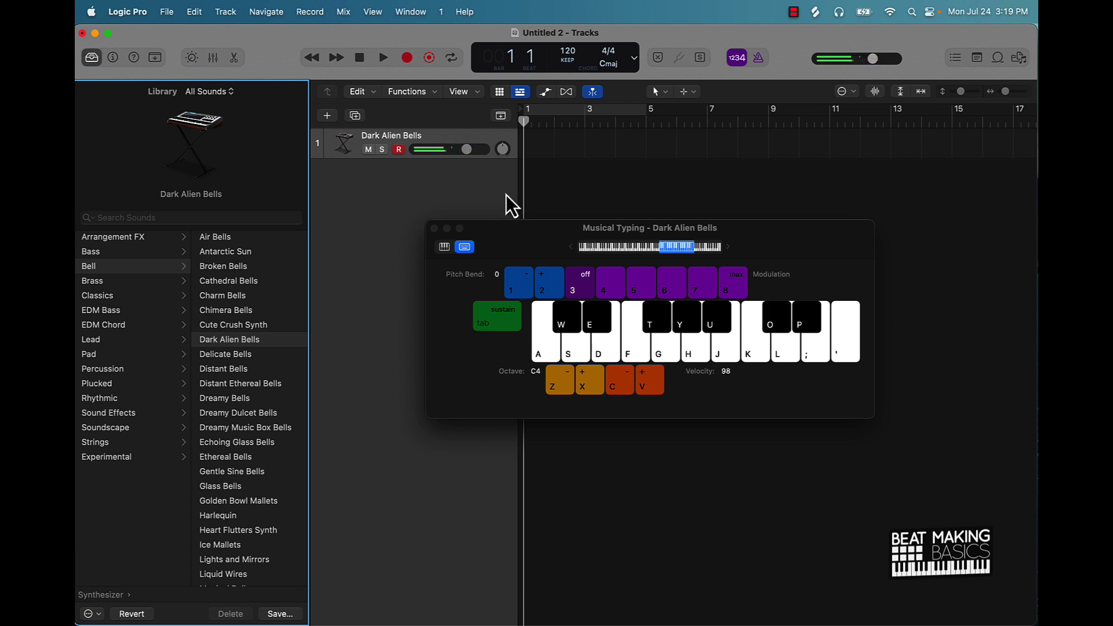
left_click(605, 112)
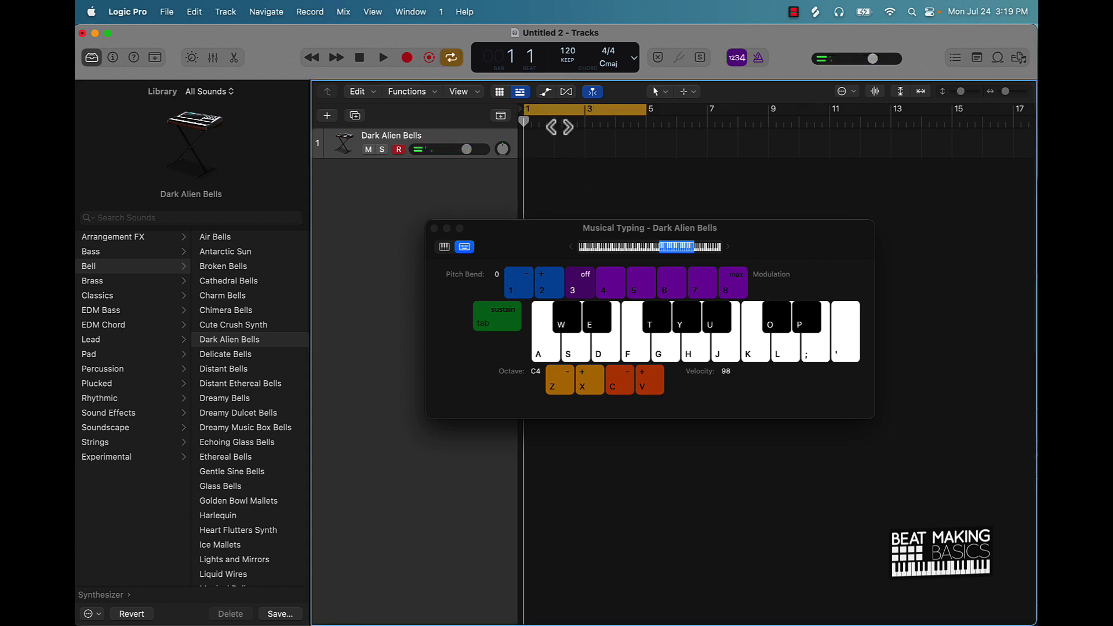
mouse_move(567, 51)
left_mouse_down()
mouse_move(568, 36)
mouse_move(567, 52)
left_mouse_up()
Step: Record the four-bar bell melody up to bar 5, then close Musical Typing
left_click(409, 59)
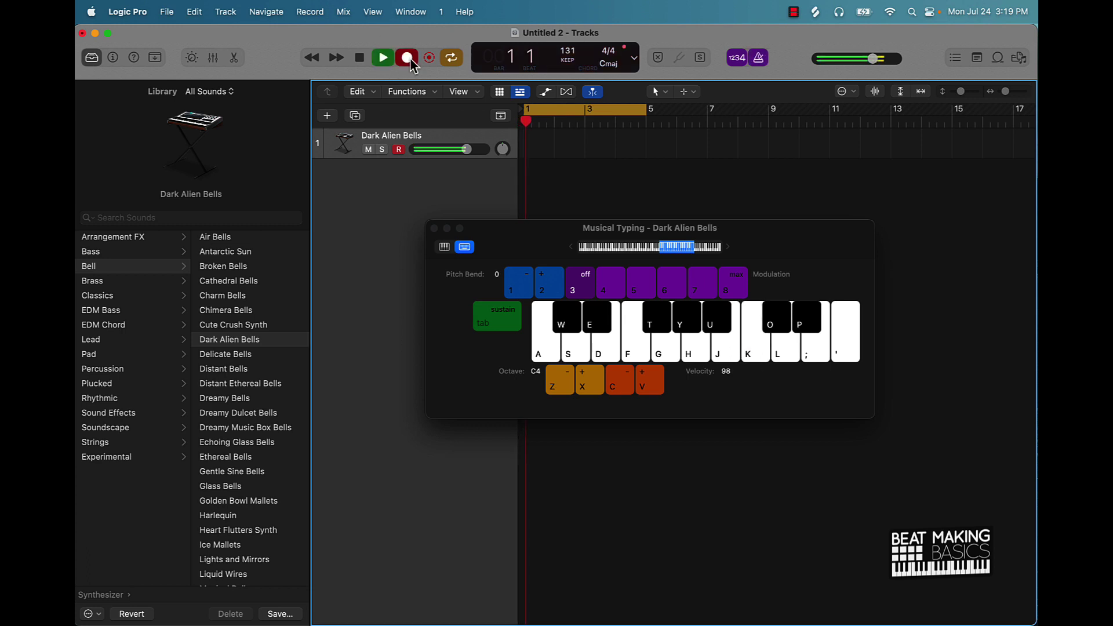
key("t")
key("k")
key("o")
key("o")
key("k")
key("o")
key("g")
key("k")
key("o")
key("space")
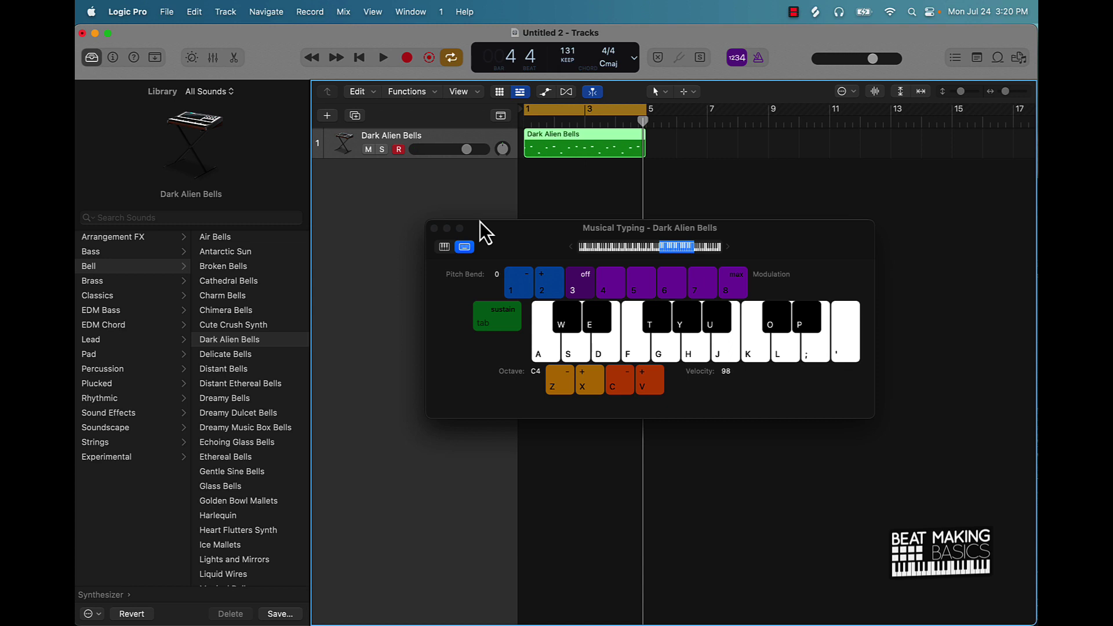
left_click_drag(505, 245, 573, 373)
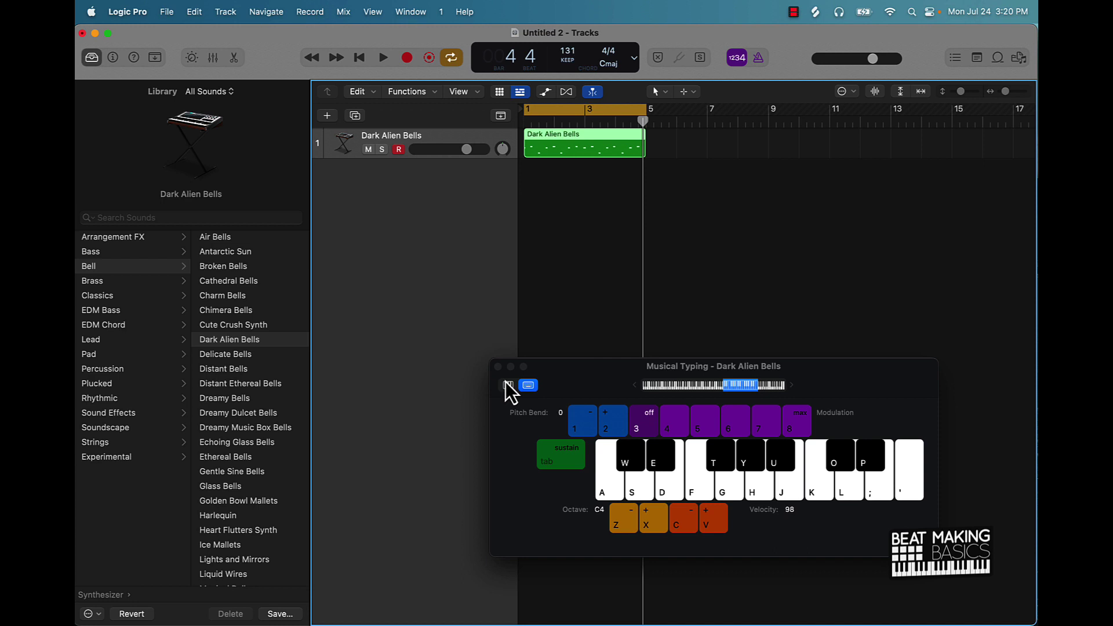
left_click(498, 367)
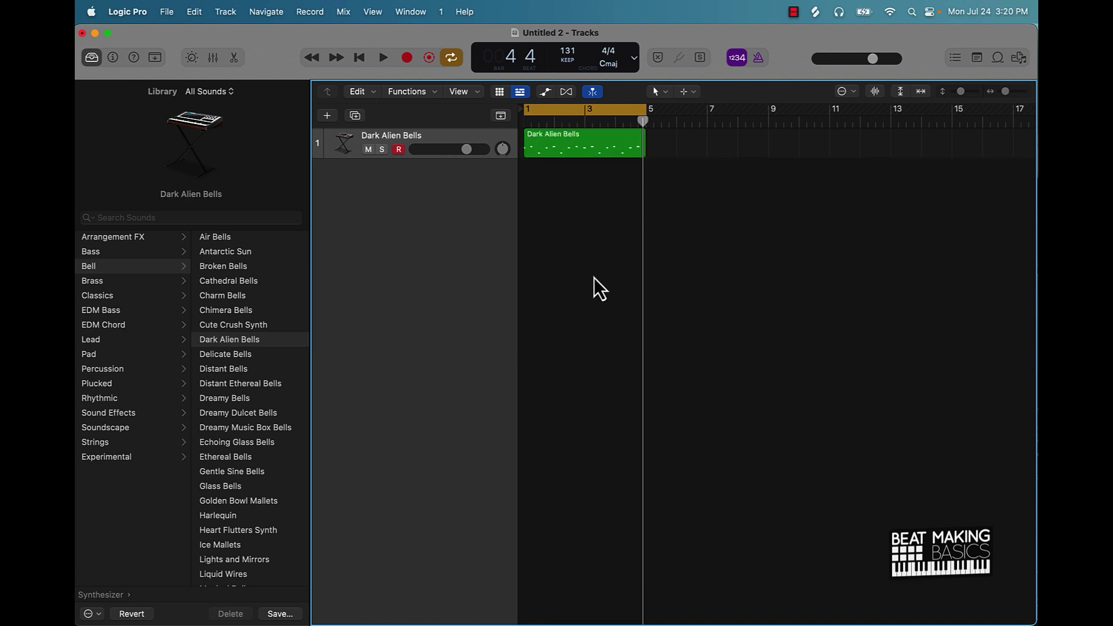
Step: In the Piano Roll, select all 16 bell notes, quantize them to 1/16 Note, and play them back
double_click(590, 142)
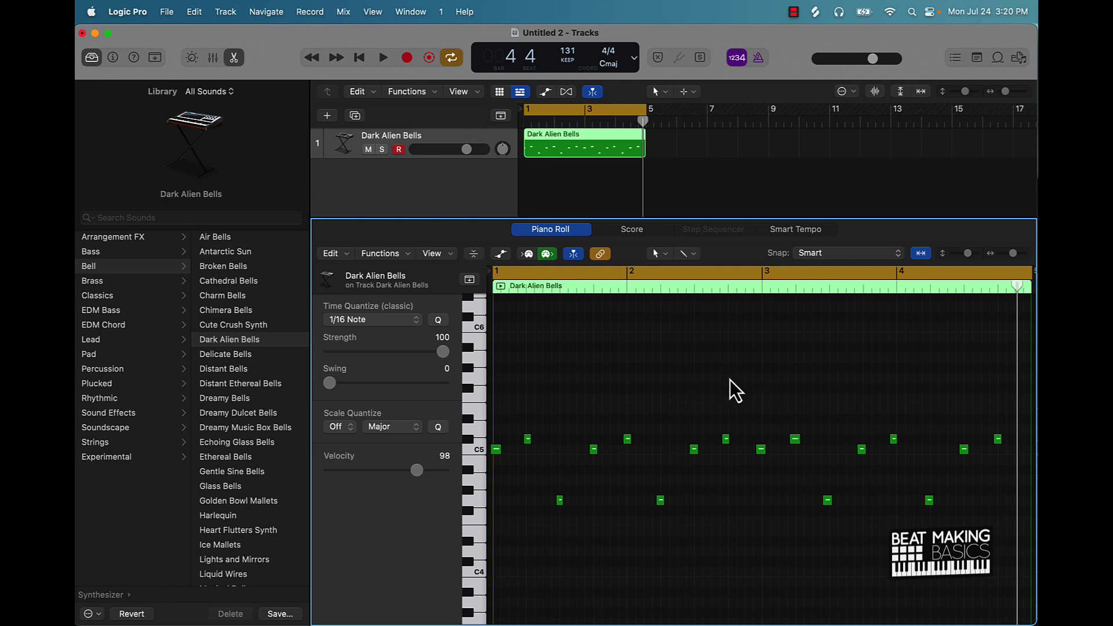
key("super+a")
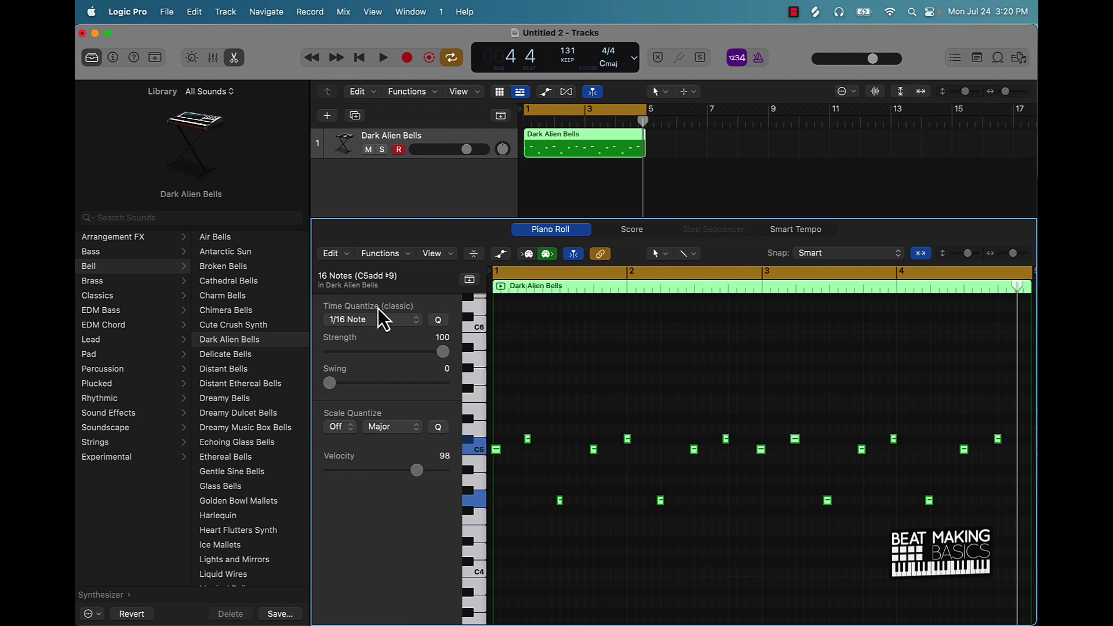
left_click(408, 318)
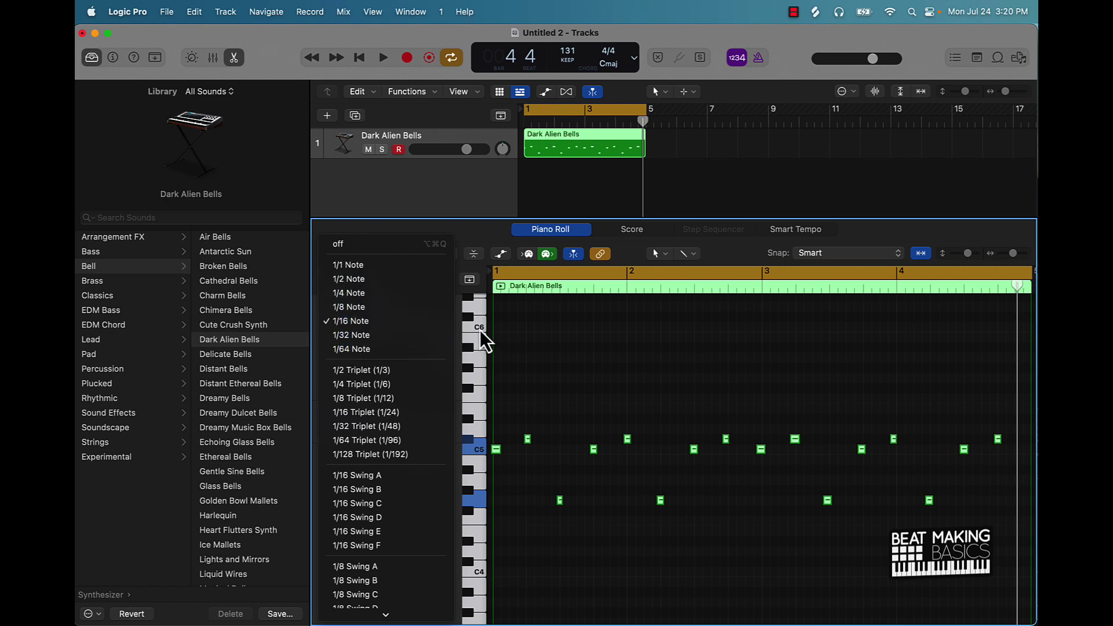
left_click(356, 321)
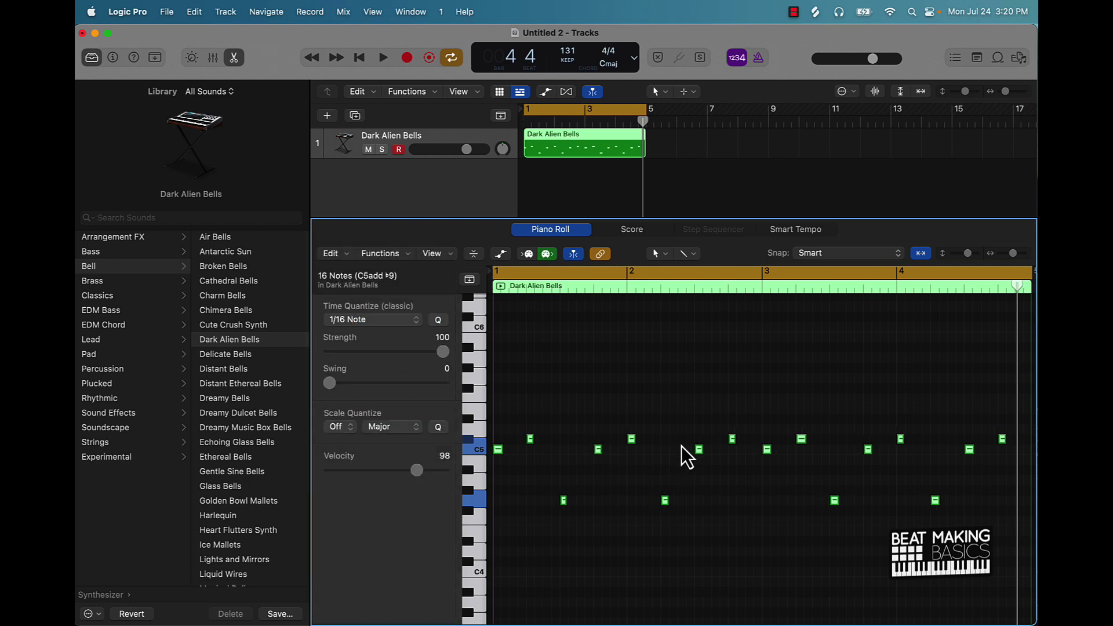
key("space")
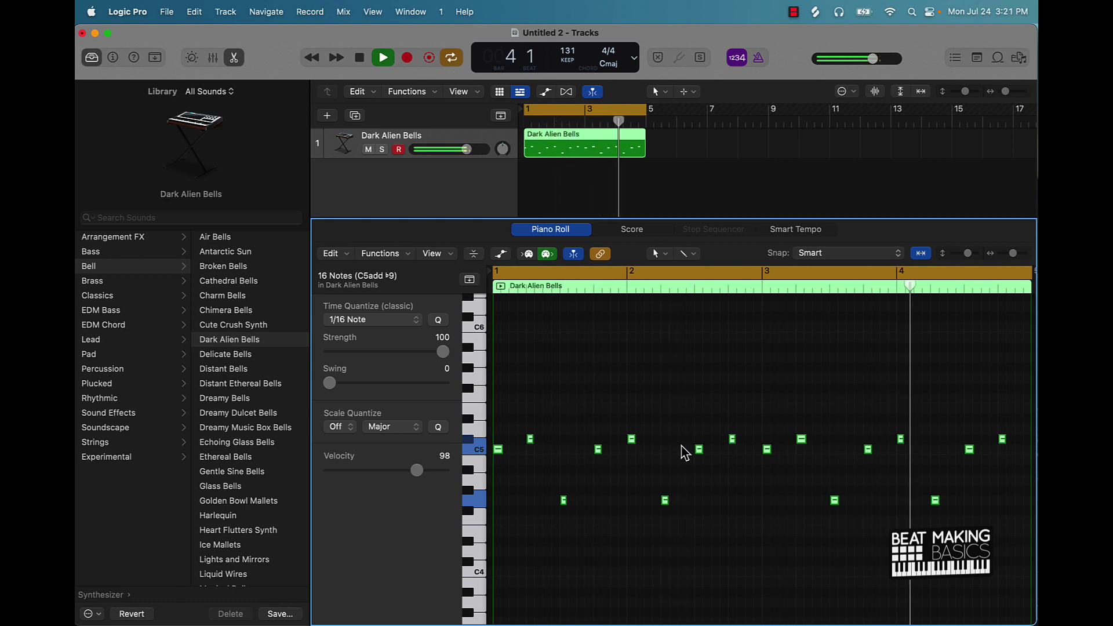
Step: Stop playback, close the note editor, and create a second software instrument track
key("space")
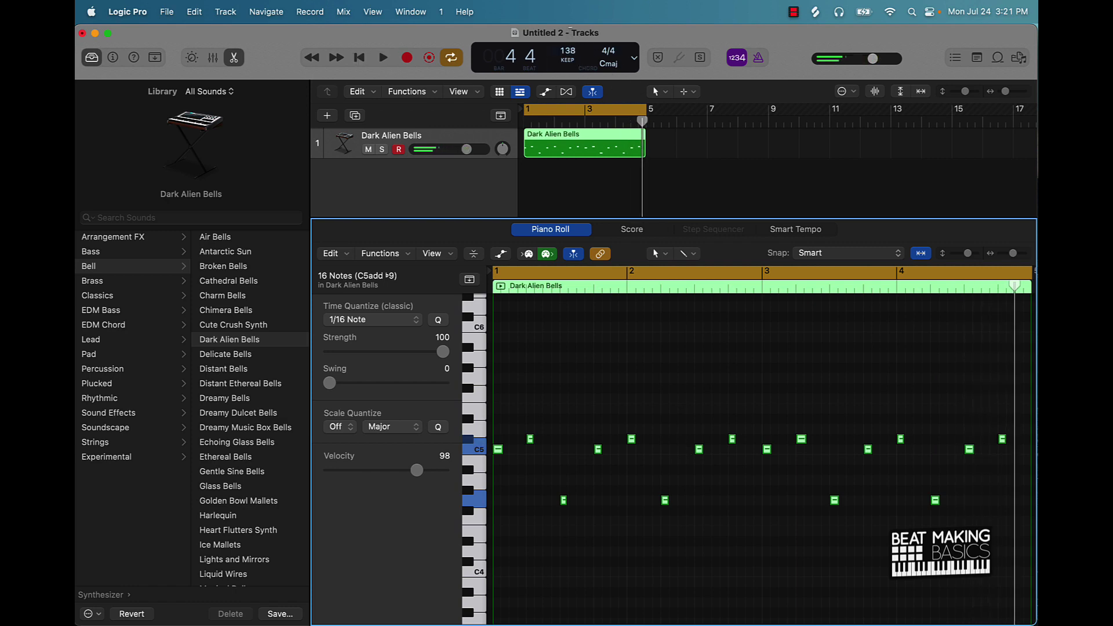
left_click(235, 60)
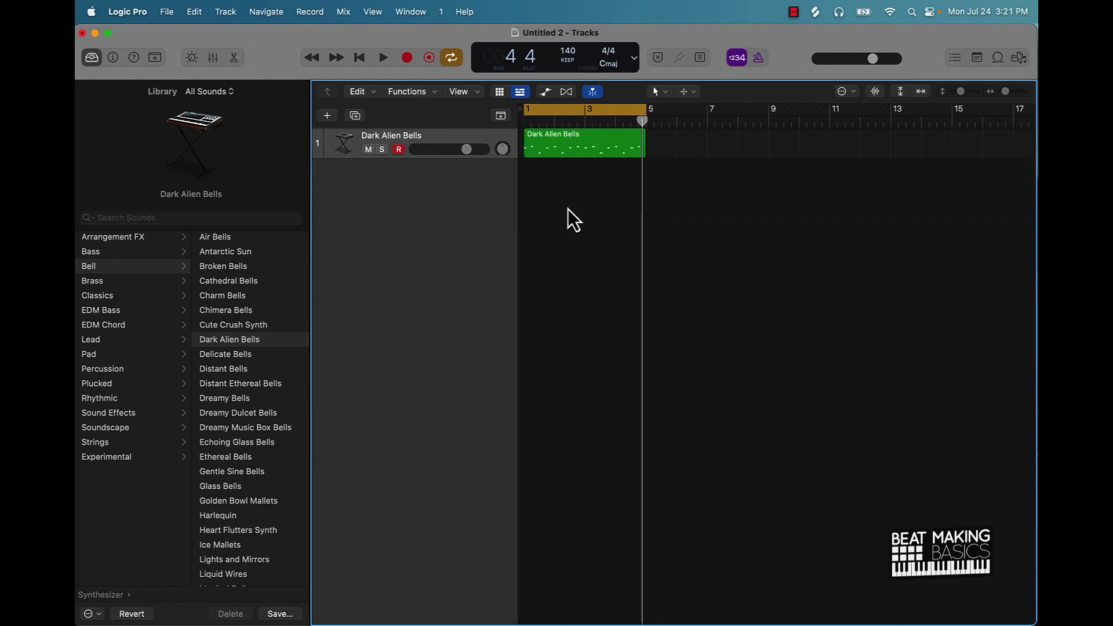
left_click(328, 116)
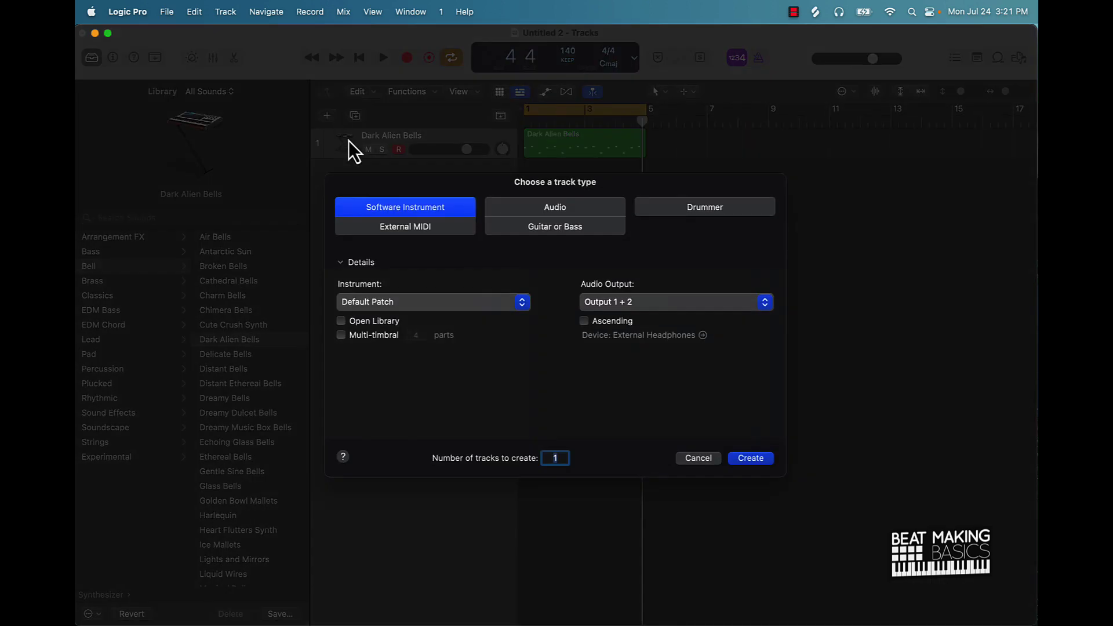
left_click(748, 459)
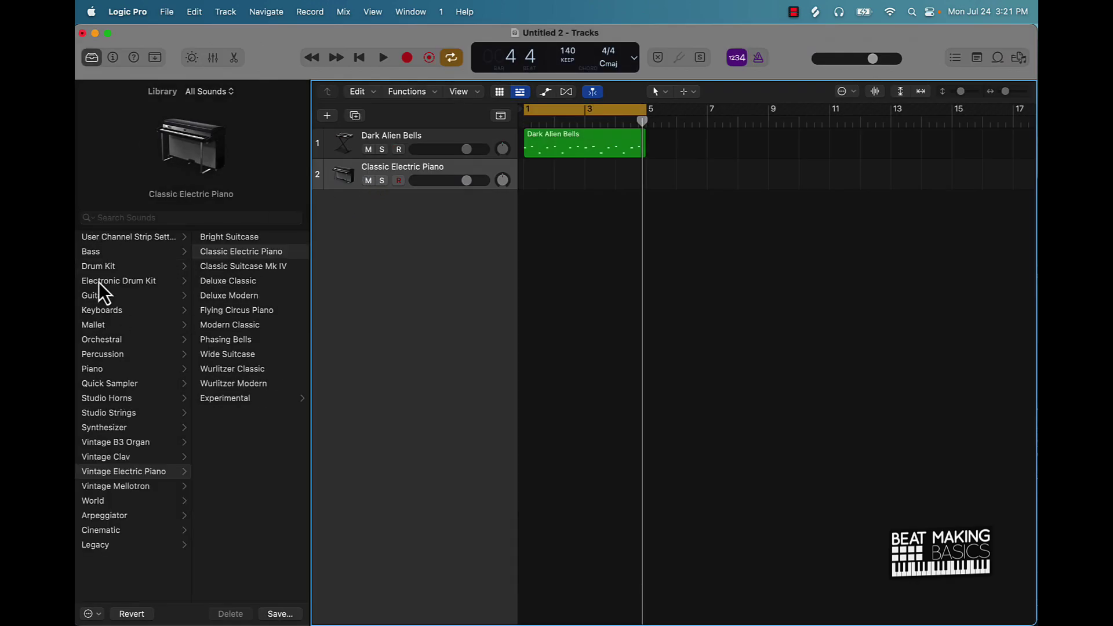
Step: Browse the Library's Drum Kit category to the Electronic Drum Kit sounds
left_click(107, 267)
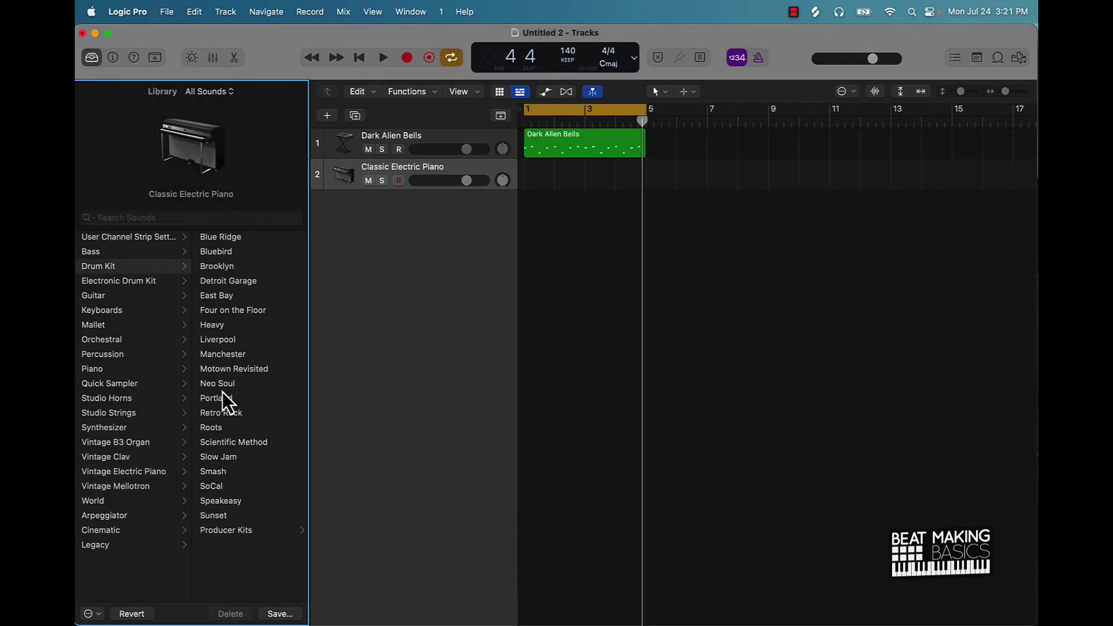
left_click(167, 282)
scroll(225, 464, "down", 15)
scroll(224, 474, "down", 20)
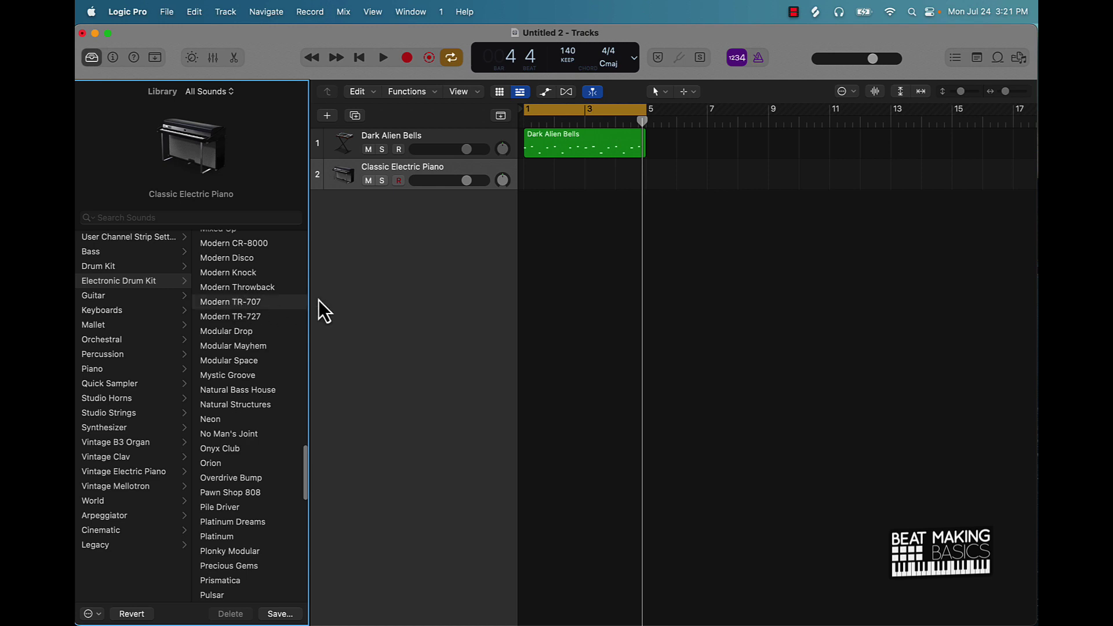
Step: Open Musical Typing and audition the Modern TR-707 drum sounds across octaves C2 and C1
key("super+k")
key("a")
key("d")
key("f")
key("z")
key("z")
key("a")
key("s")
key("d")
key("f")
key("a")
key("f")
key("h")
key("d")
key("f")
key("k")
key("s")
key("z")
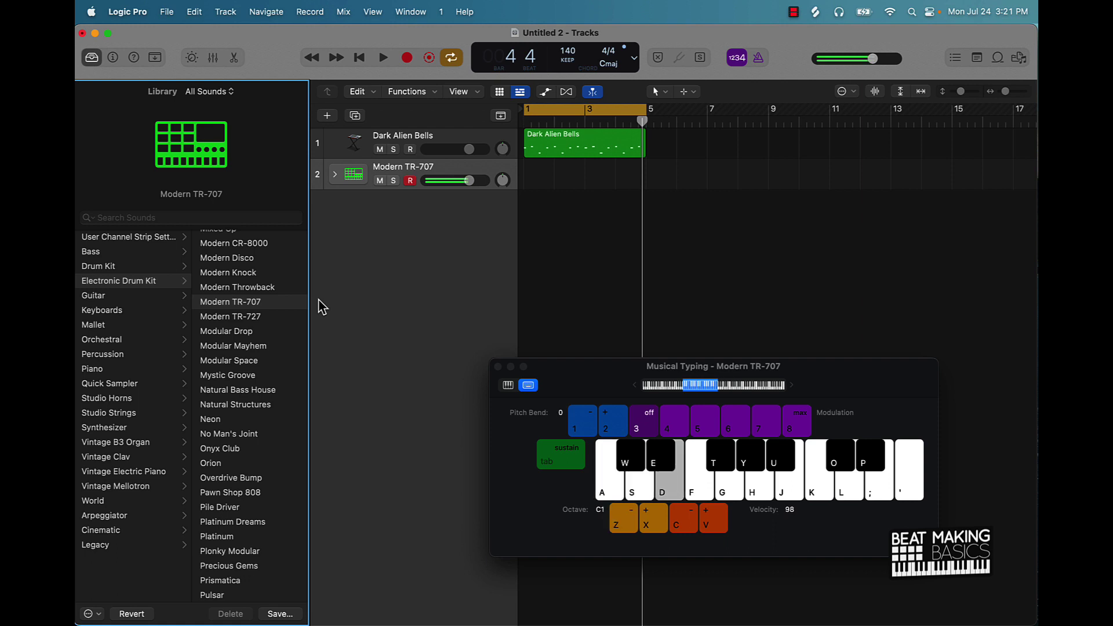
key("a")
key("d")
key("f")
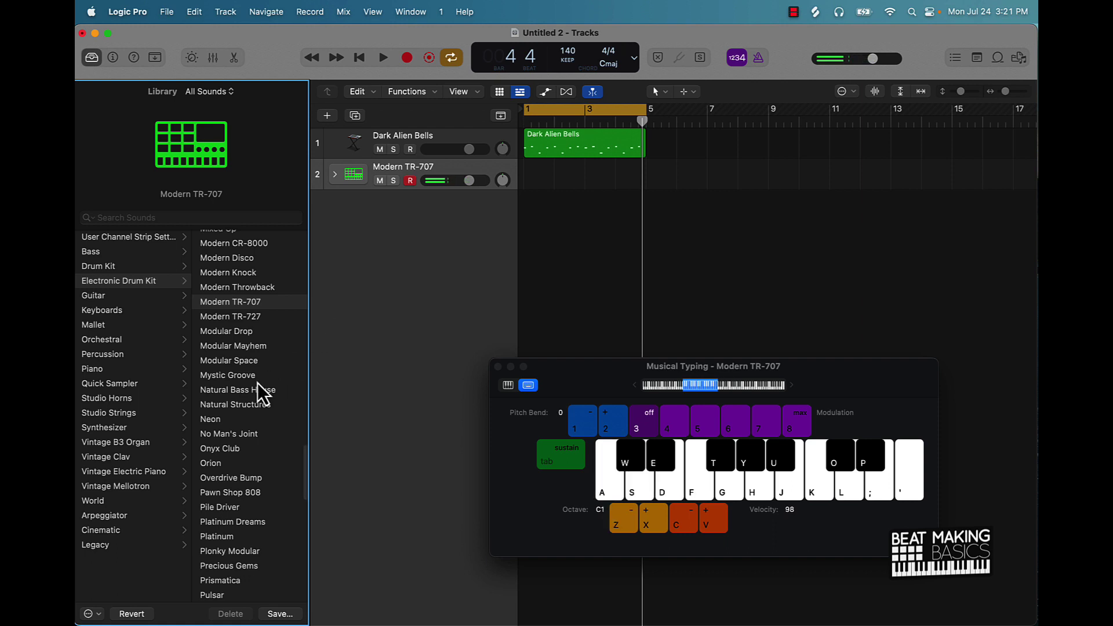
Step: Load the Roland TR-808 kit on track 2 and audition its drum sounds
scroll(257, 382, "down", 10)
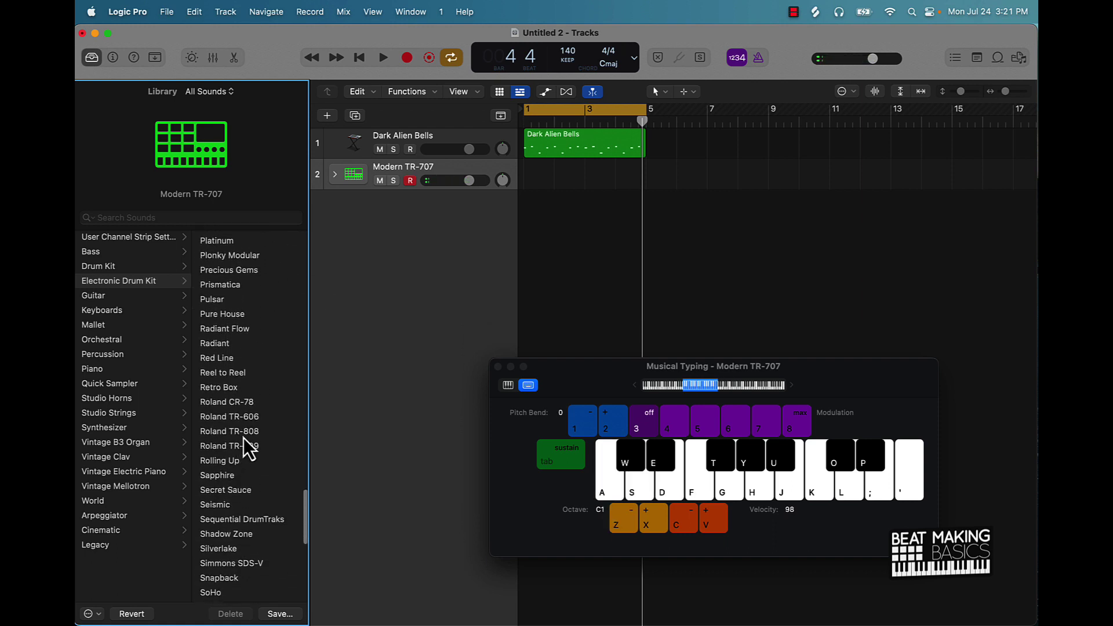
left_click(246, 430)
key("s")
key("s")
key("d")
key("f")
key("f")
key("g")
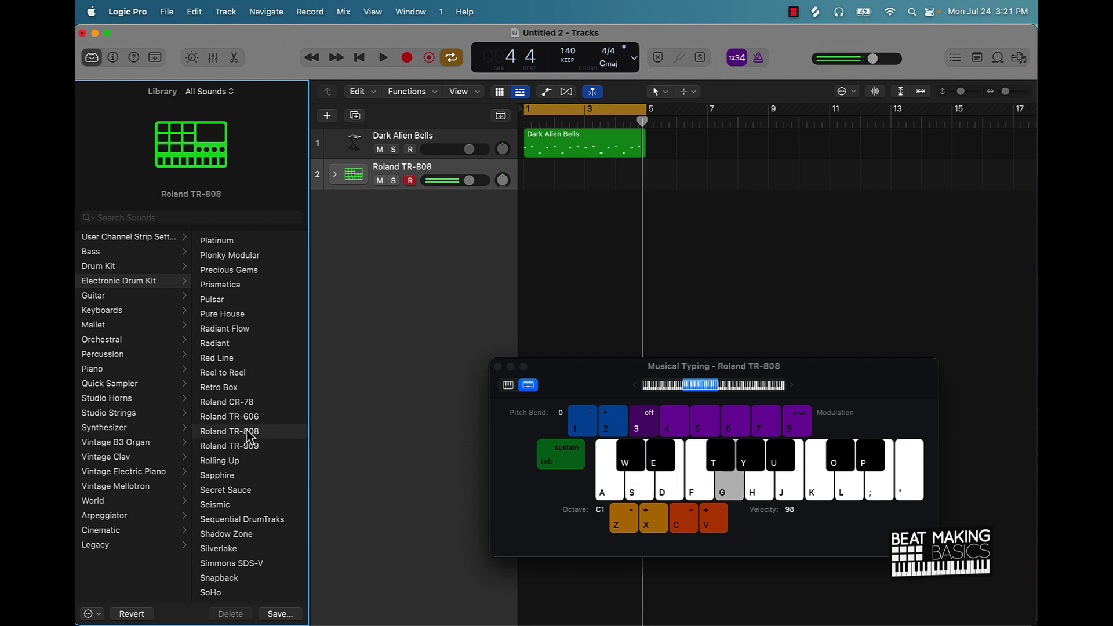
key("e")
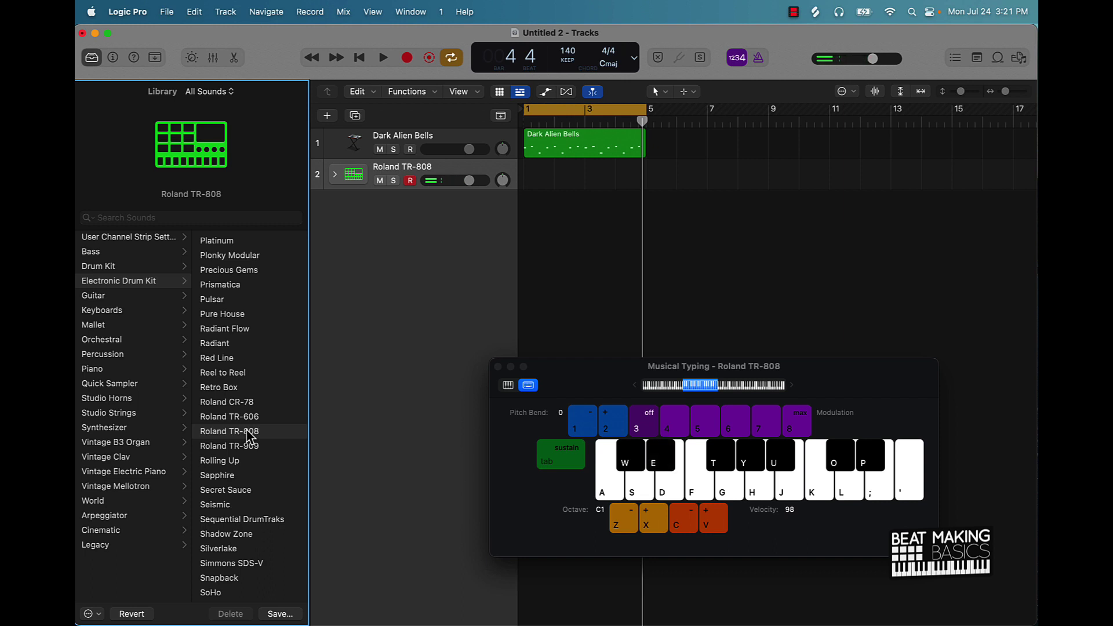
Step: Record a four-bar TR-808 drum pattern, stopping at bar 5
key("r")
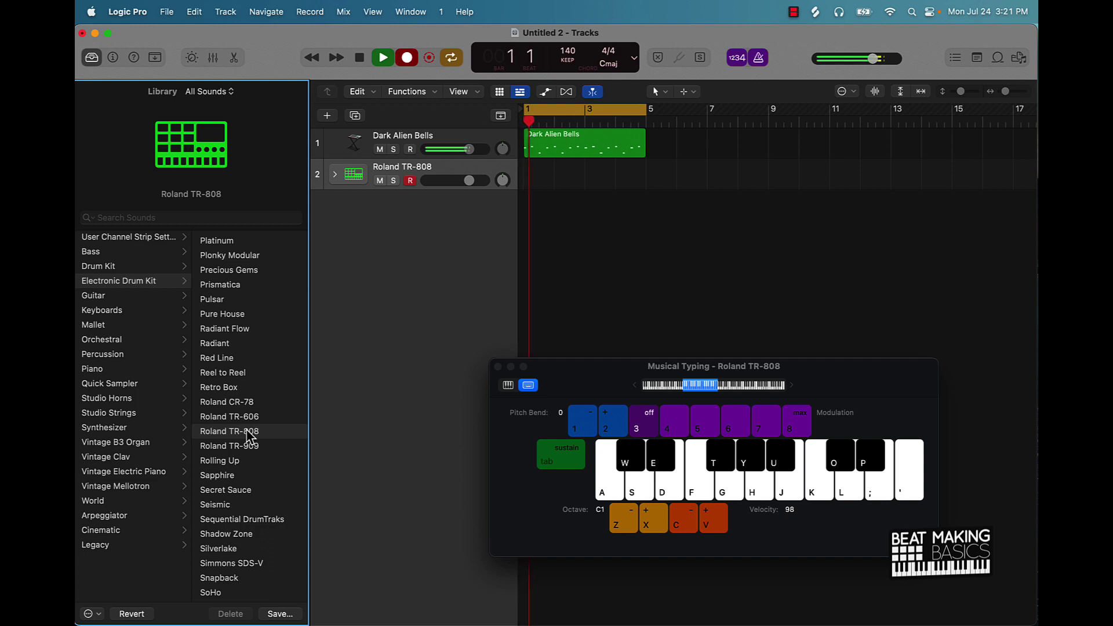
key("e")
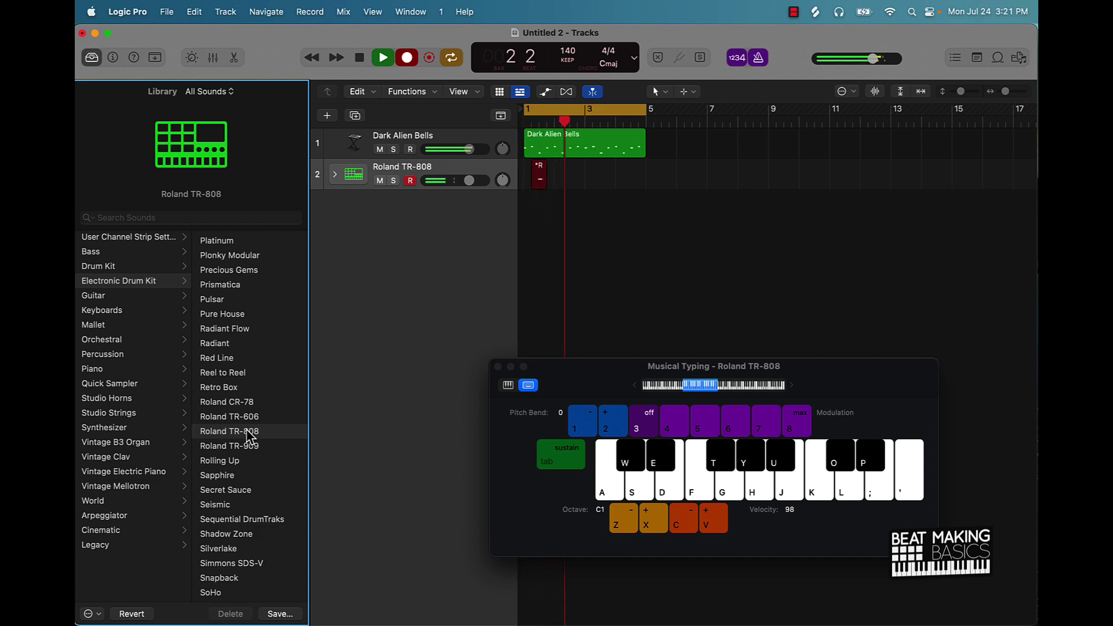
key("e")
key("e")
key("e")
key("space")
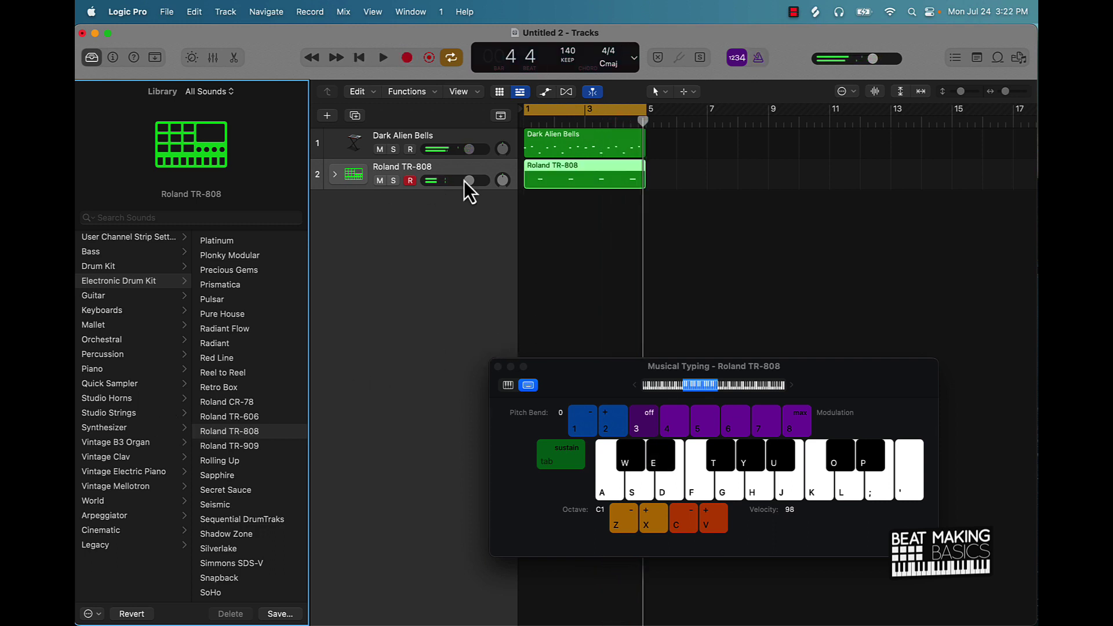
Step: Quantize the four TR-808 notes and raise all their velocities to 127
double_click(601, 174)
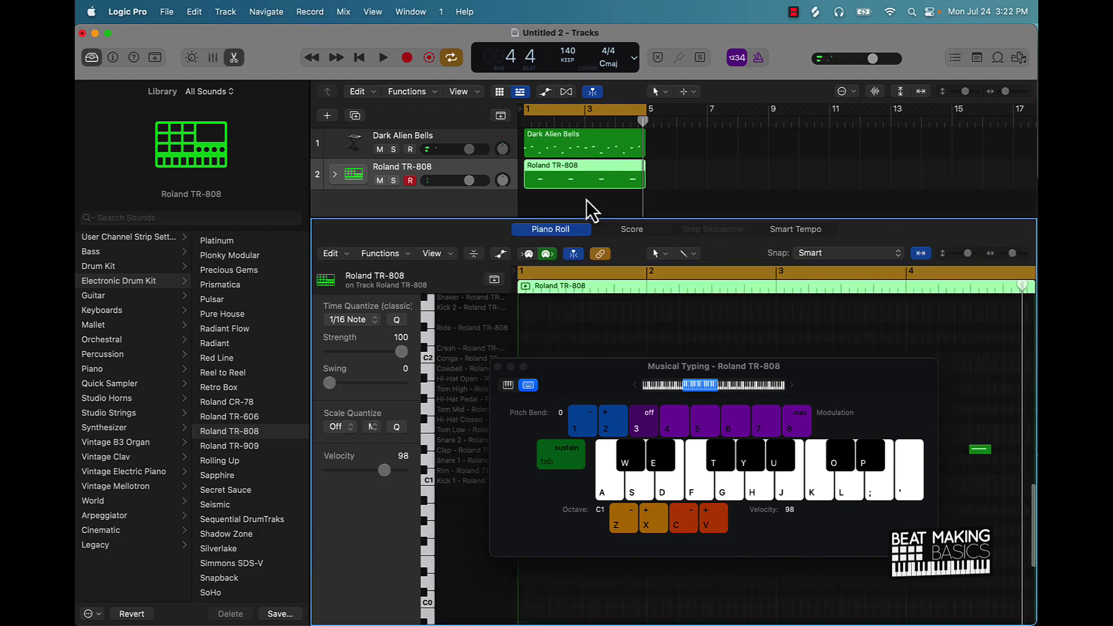
left_click_drag(576, 371, 686, 47)
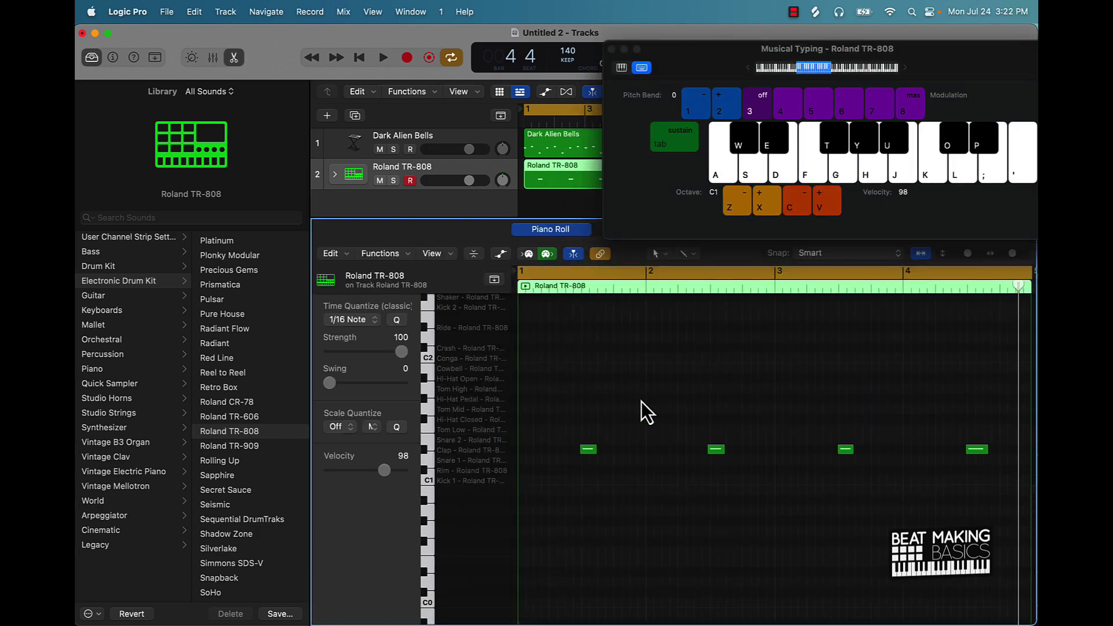
key("super+a")
left_click(398, 321)
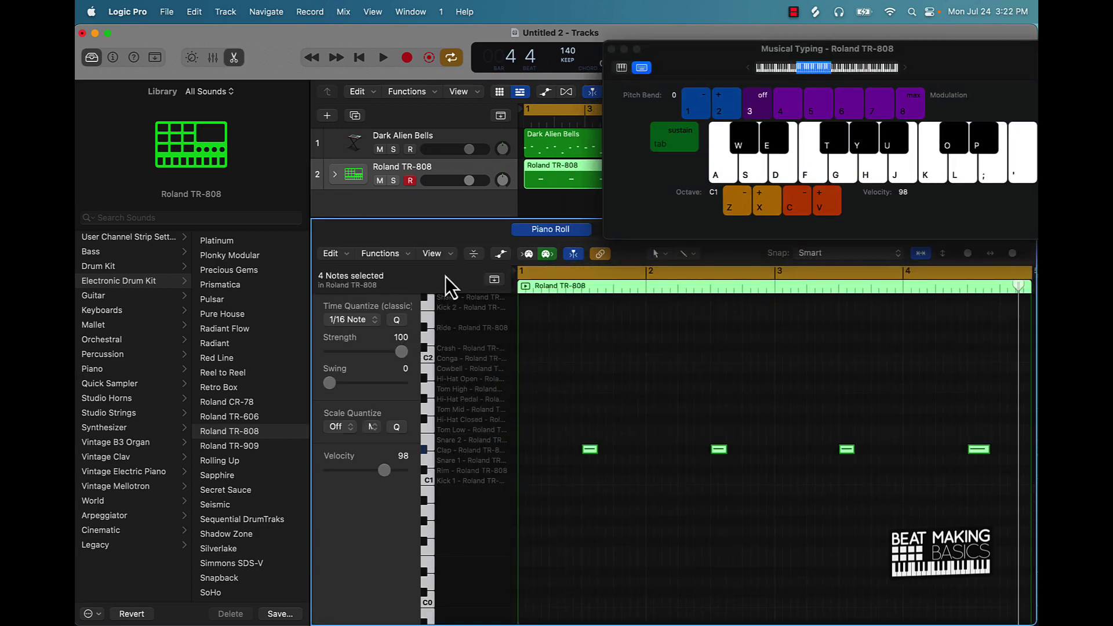
left_click(502, 254)
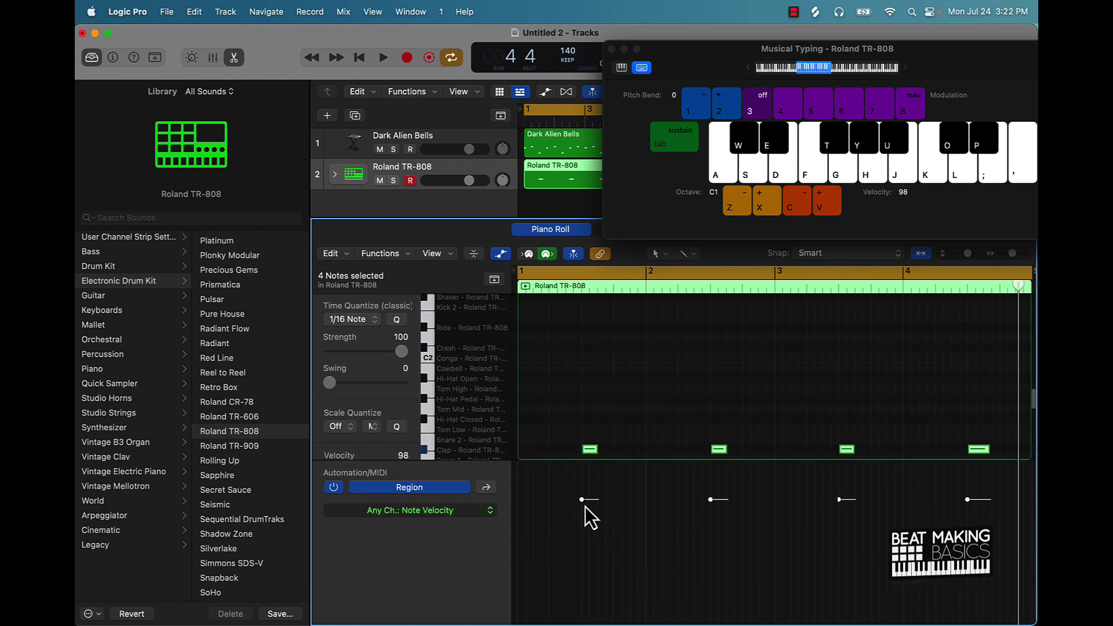
left_click_drag(582, 498, 584, 378)
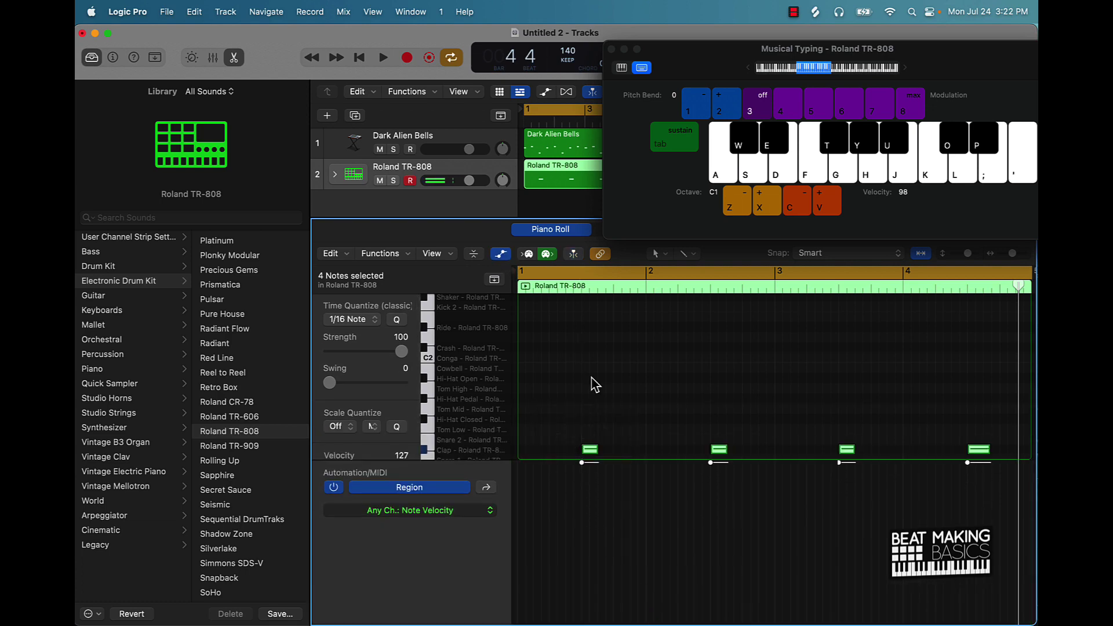
Step: Play the beat while lowering the Dark Alien Bells fader to -5.4 dB, then stop
key("space")
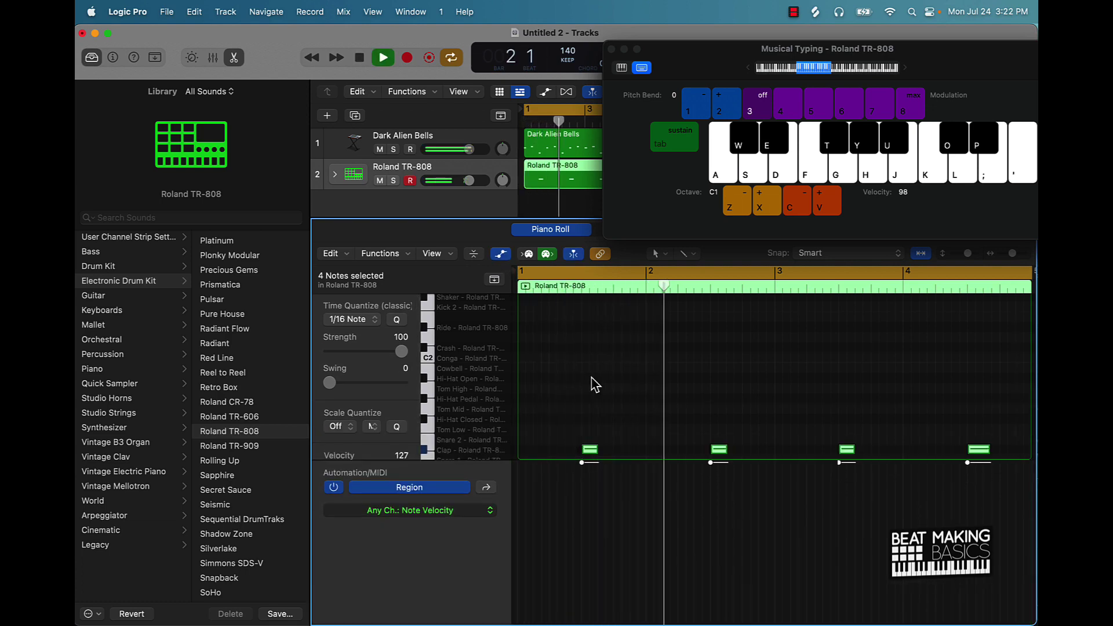
left_click_drag(469, 149, 459, 149)
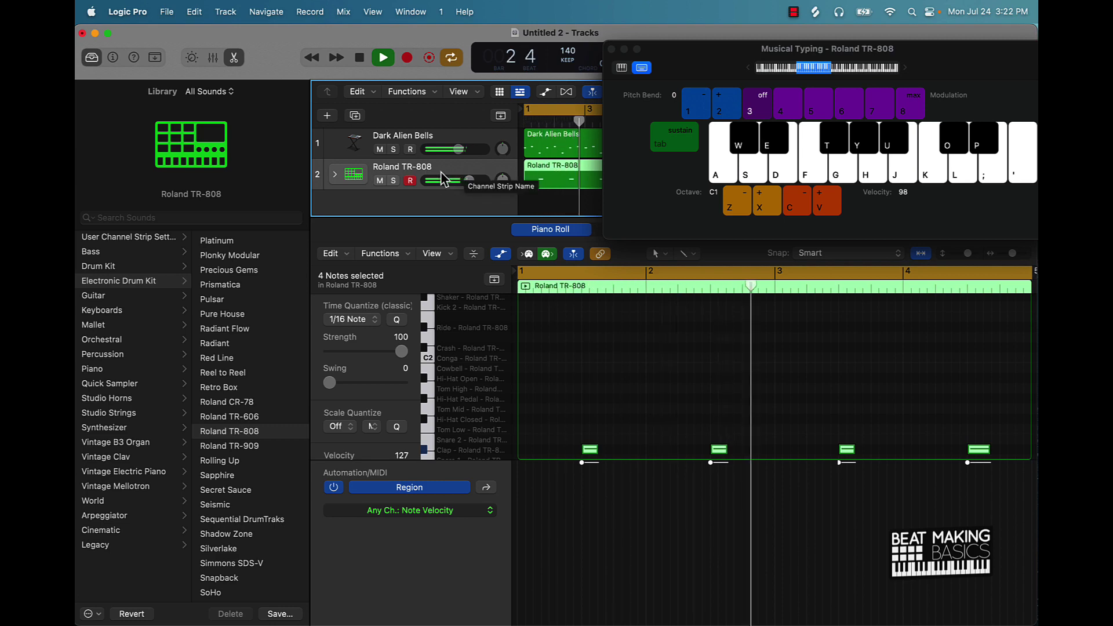
key("space")
Step: Create a third instrument track with the Roland TR-808 kit and preview drum sounds near Tom High
left_click(333, 117)
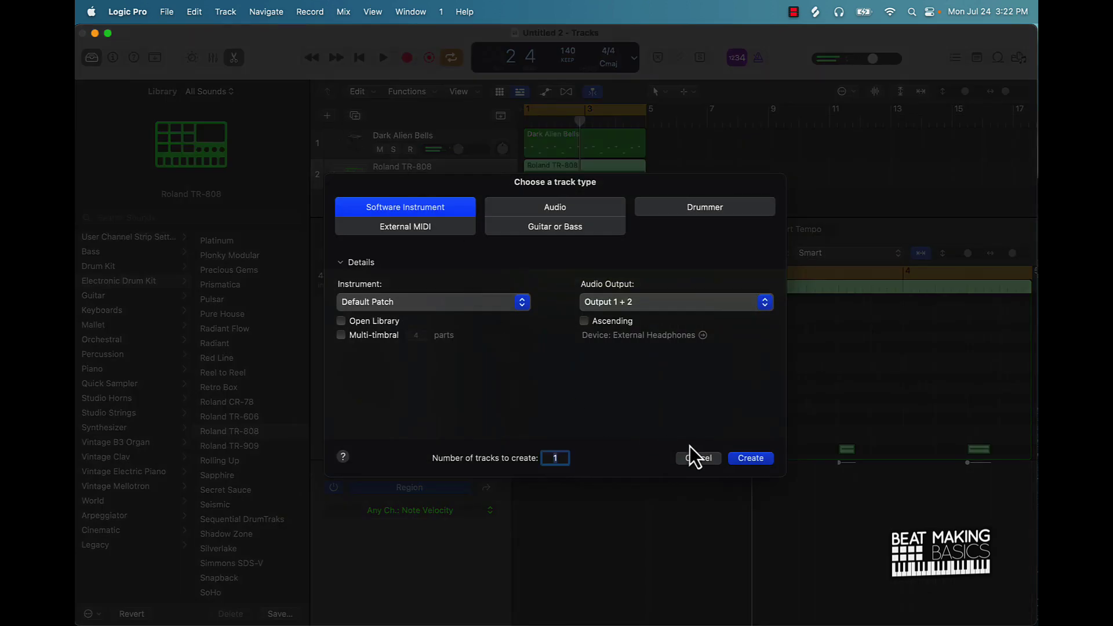
left_click(754, 464)
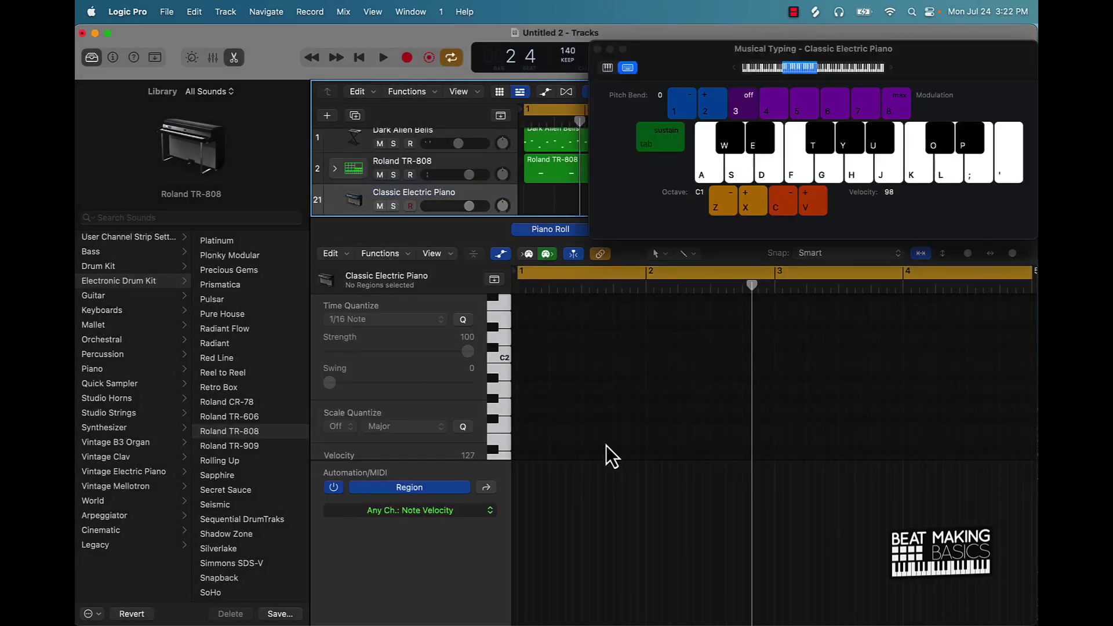
left_click(113, 280)
scroll(227, 458, "down", 10)
scroll(228, 457, "down", 15)
scroll(228, 453, "down", 2)
scroll(232, 335, "down", 5)
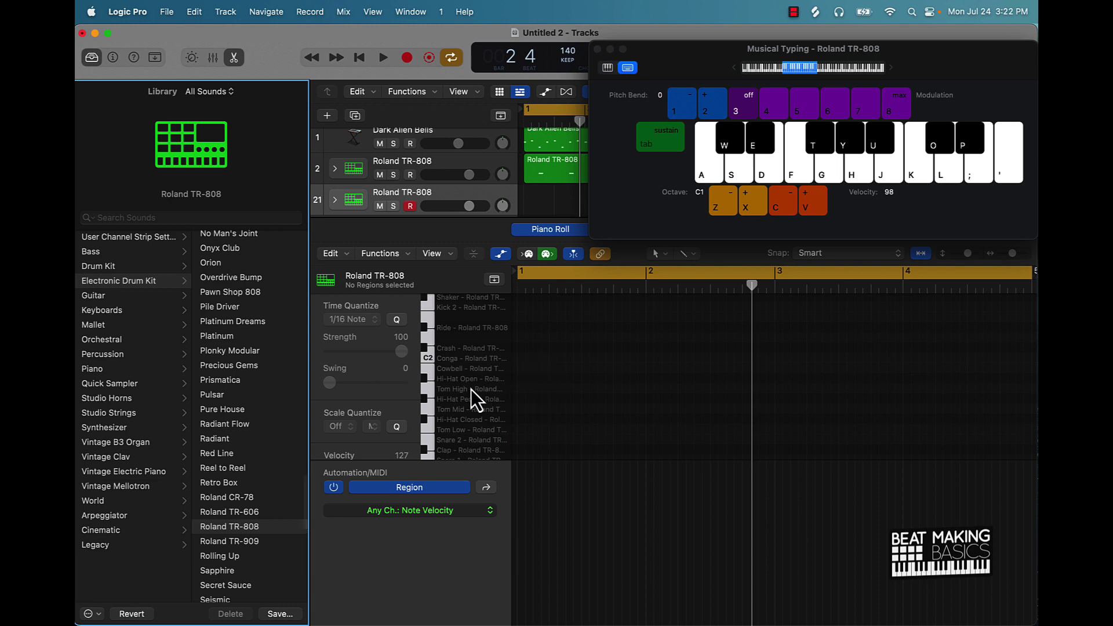
left_click(427, 382)
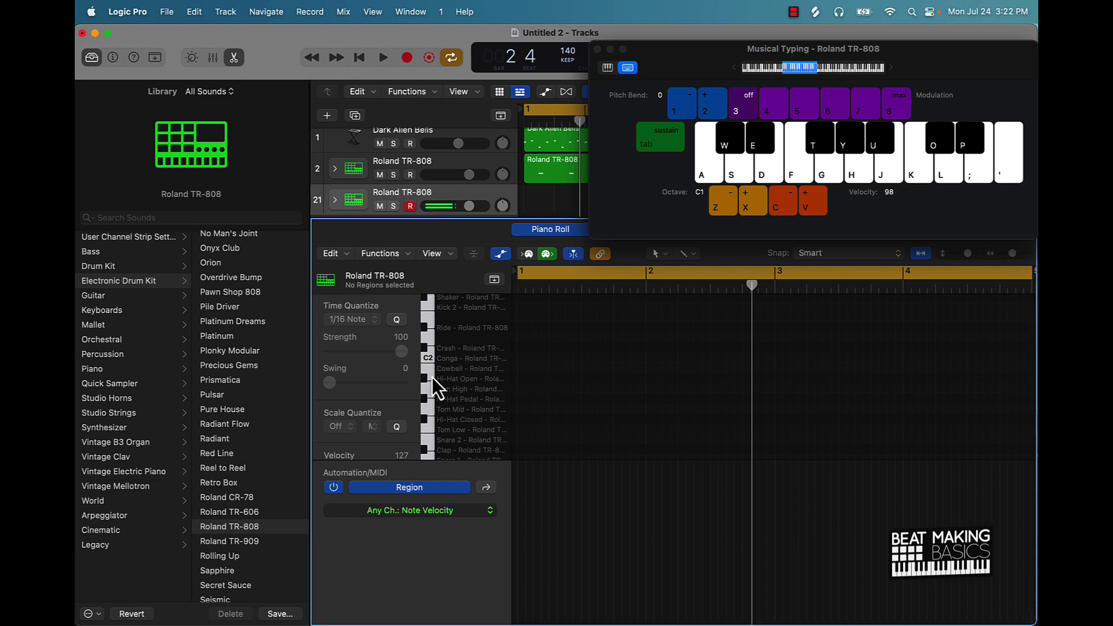
left_click(428, 389)
Step: Pencil a short Hi-Hat Pedal note and a row of repeats, then play the pattern
left_click(521, 398)
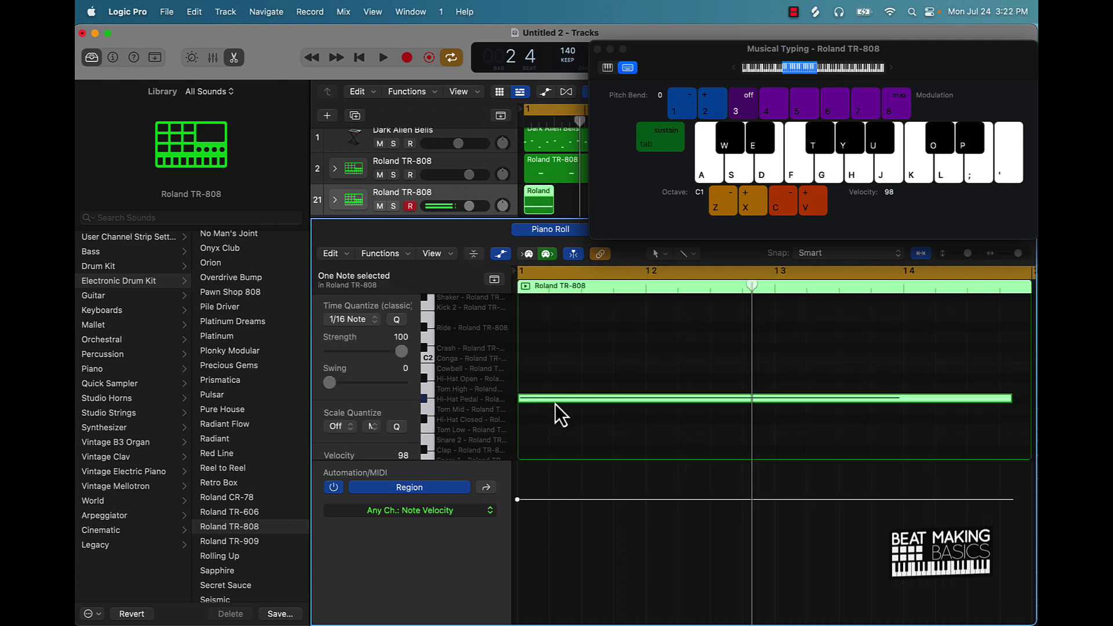
left_click_drag(1009, 397, 531, 396)
left_click(551, 398)
left_click(583, 398)
left_click(616, 399)
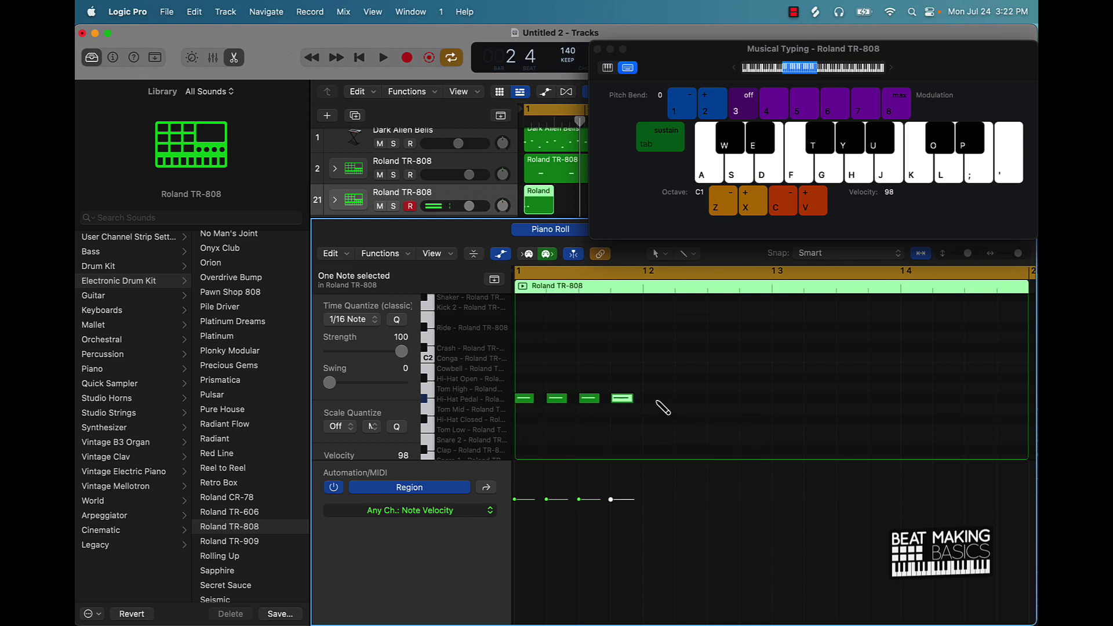
left_click(648, 398)
left_click(681, 399)
left_click(713, 398)
left_click(746, 399)
left_click(778, 399)
key("space")
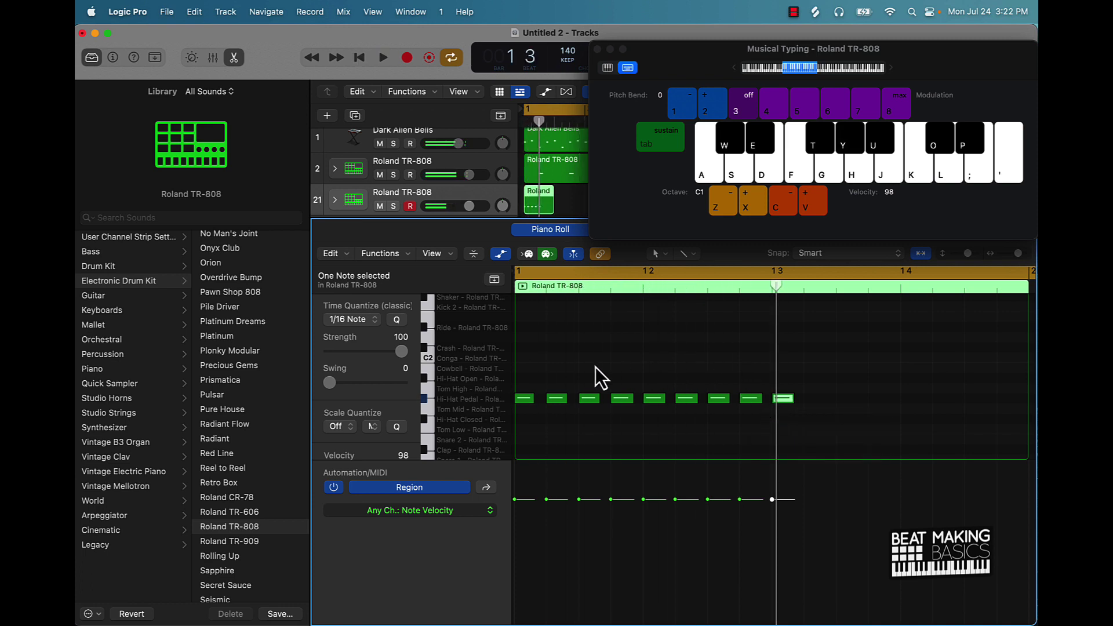
Step: Delete the surplus hi-hat notes, select the remaining four, and place the playhead for the copy
left_click(556, 398)
key("Delete")
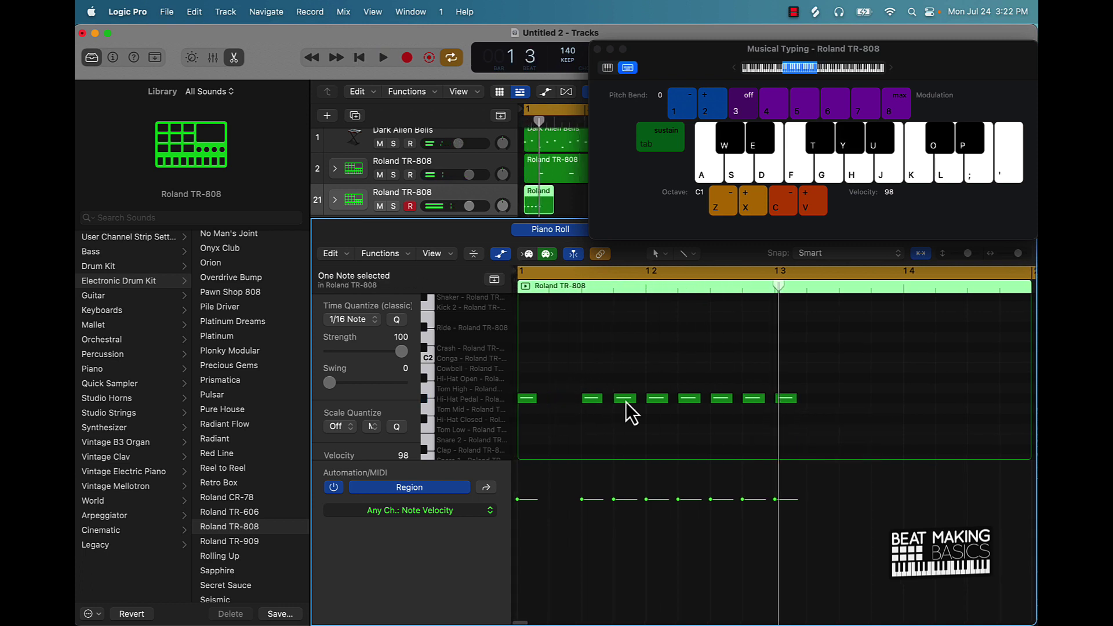
key("Delete")
left_click(753, 398)
key("Delete")
left_click(787, 398)
key("Delete")
left_click_drag(791, 371, 432, 421)
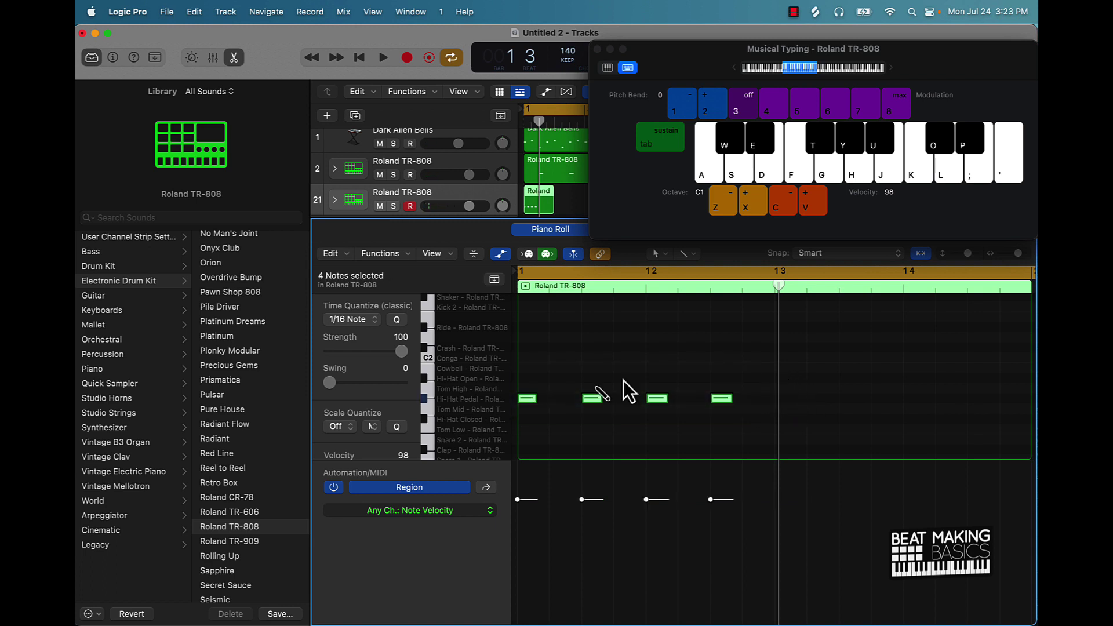
mouse_move(775, 287)
left_mouse_down()
mouse_move(721, 286)
mouse_move(773, 288)
left_mouse_up()
Step: Paste repeated copies of the four hi-hat notes to fill bars 2 through 4
key("super+v")
scroll(808, 338, "right", 5)
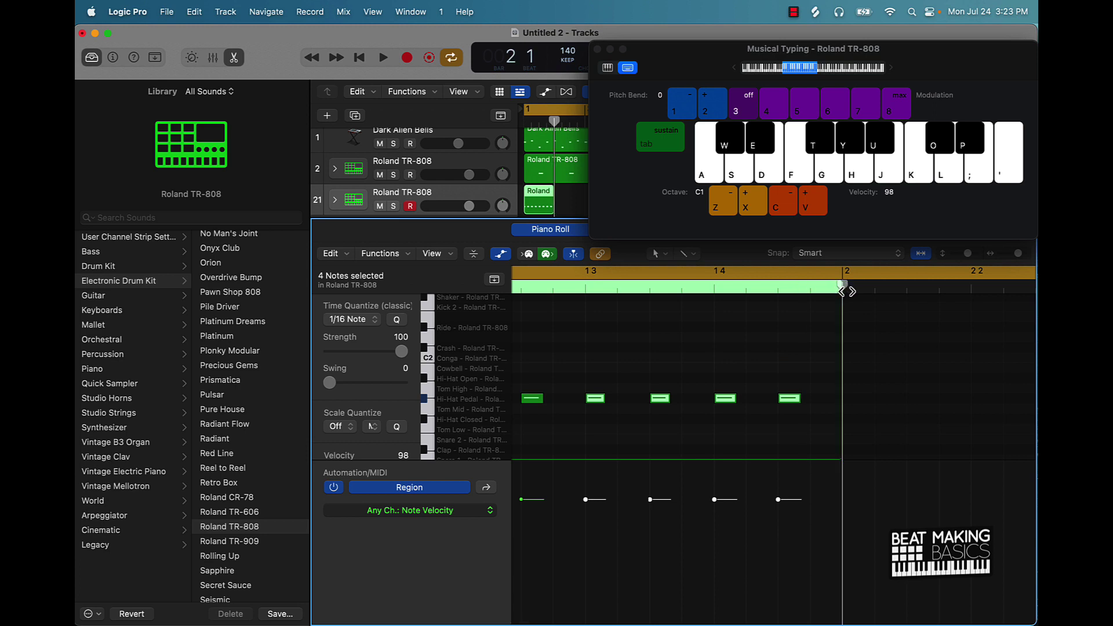
key("super+v")
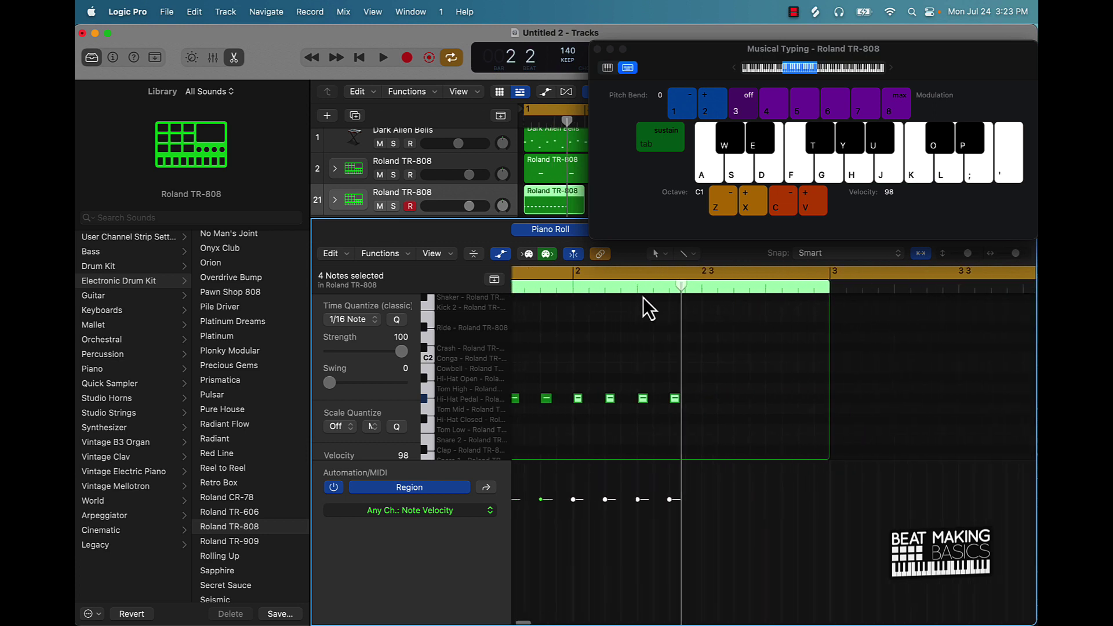
scroll(723, 304, "up", 2)
scroll(723, 304, "left", 2)
left_click_drag(728, 290, 735, 288)
key("super+v")
key("super+v")
key("super+Left")
key("super+v")
key("super+v")
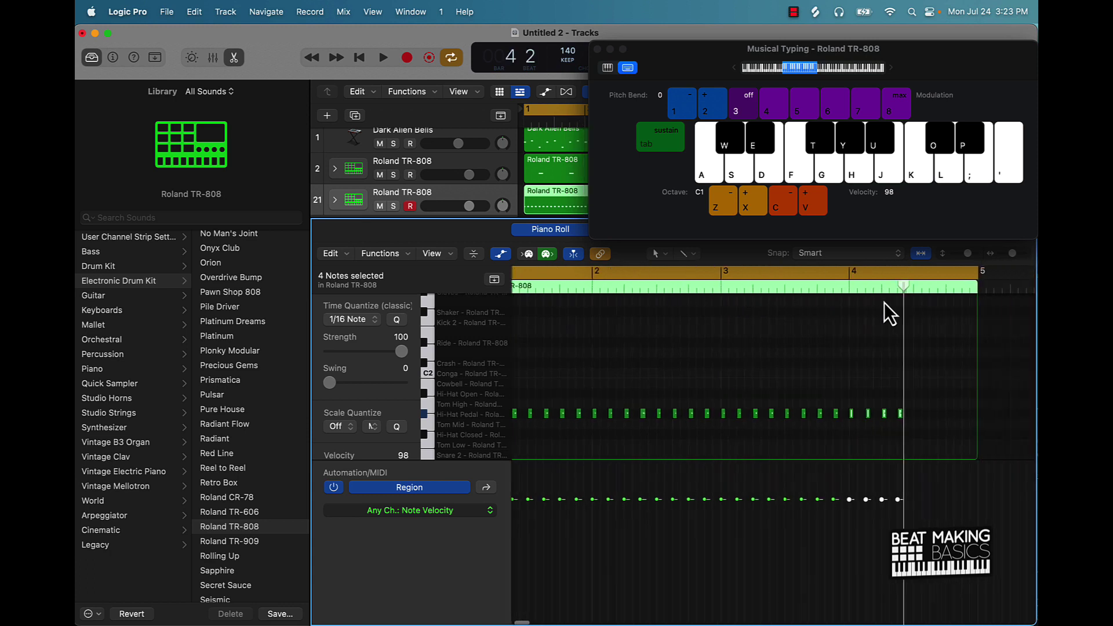
key("super+Left")
key("super+v")
key("super+Left")
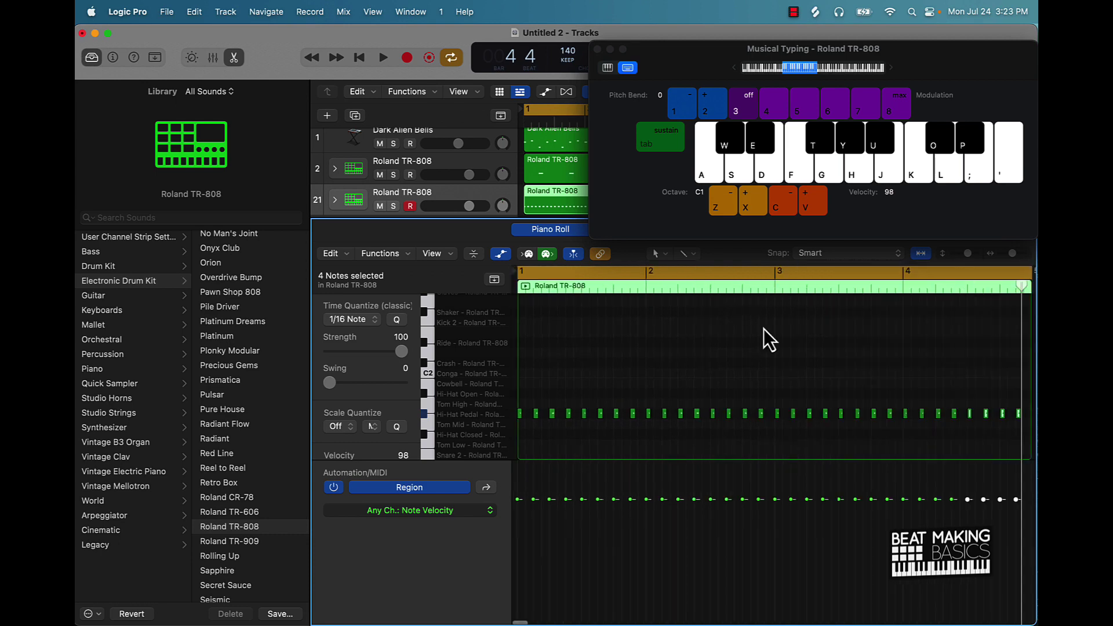
Step: Play the beat and raise the first TR-808 track's fader to +6.0 dB
left_click(773, 363)
key("space")
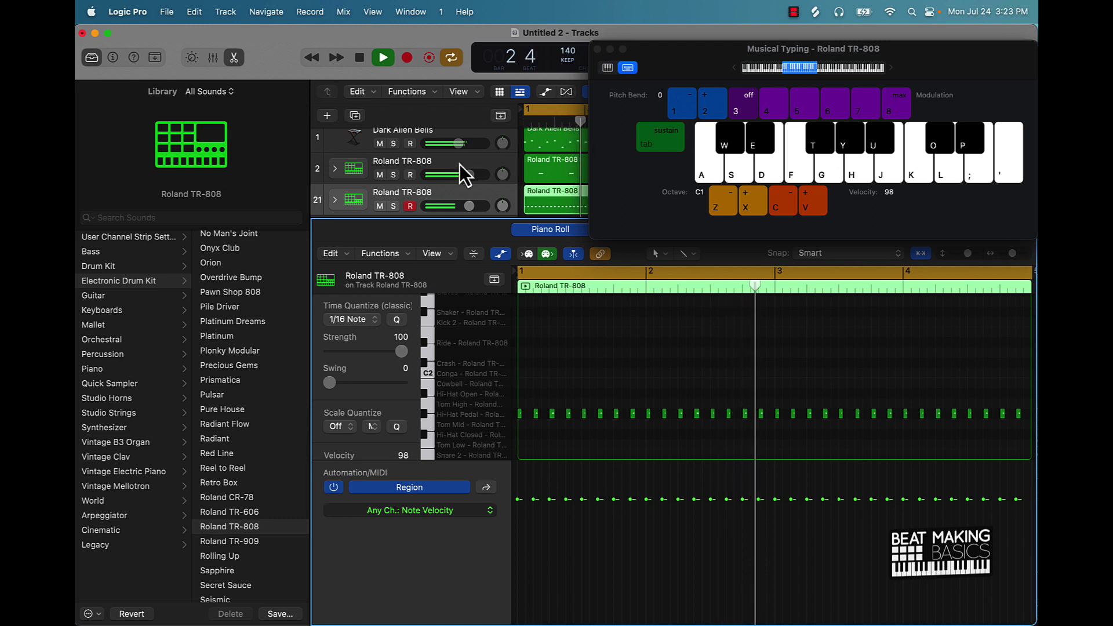
left_click_drag(458, 174, 478, 175)
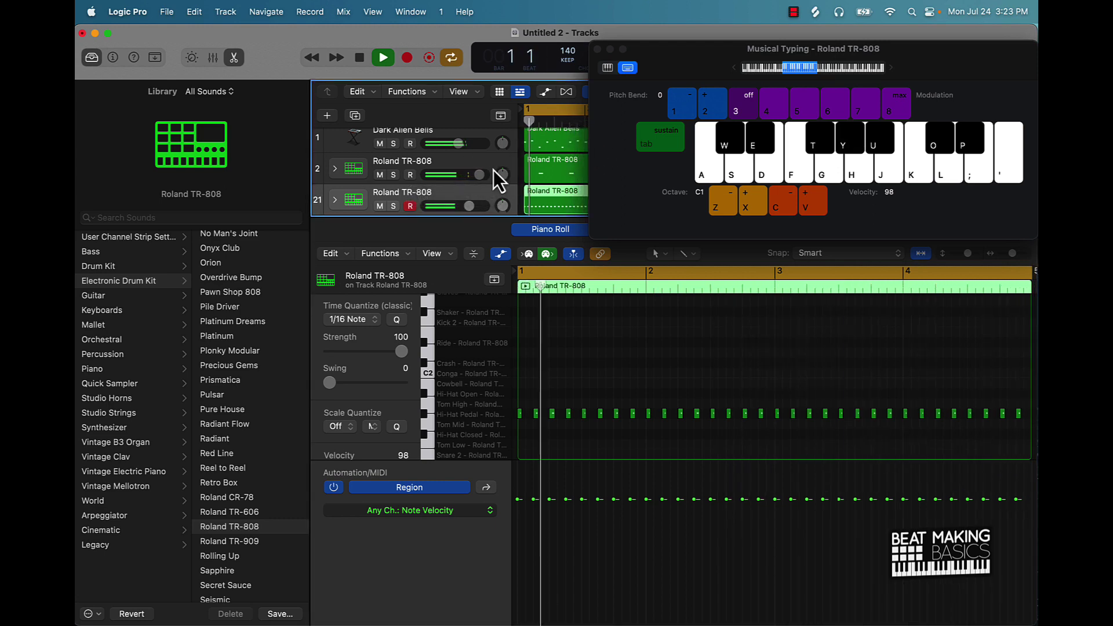
left_click(599, 50)
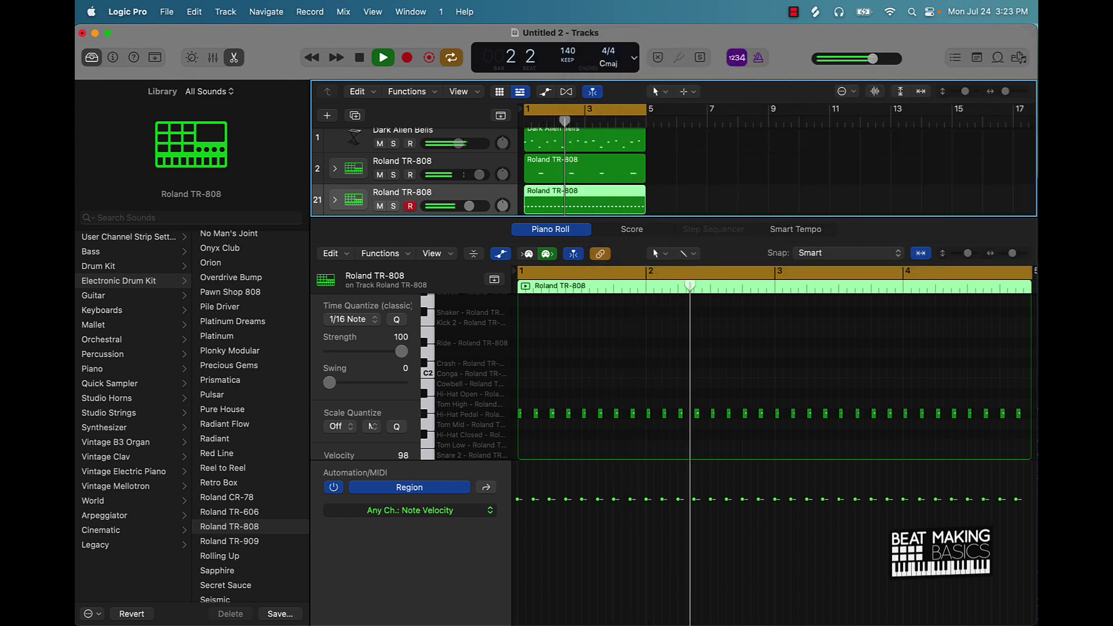
key("space")
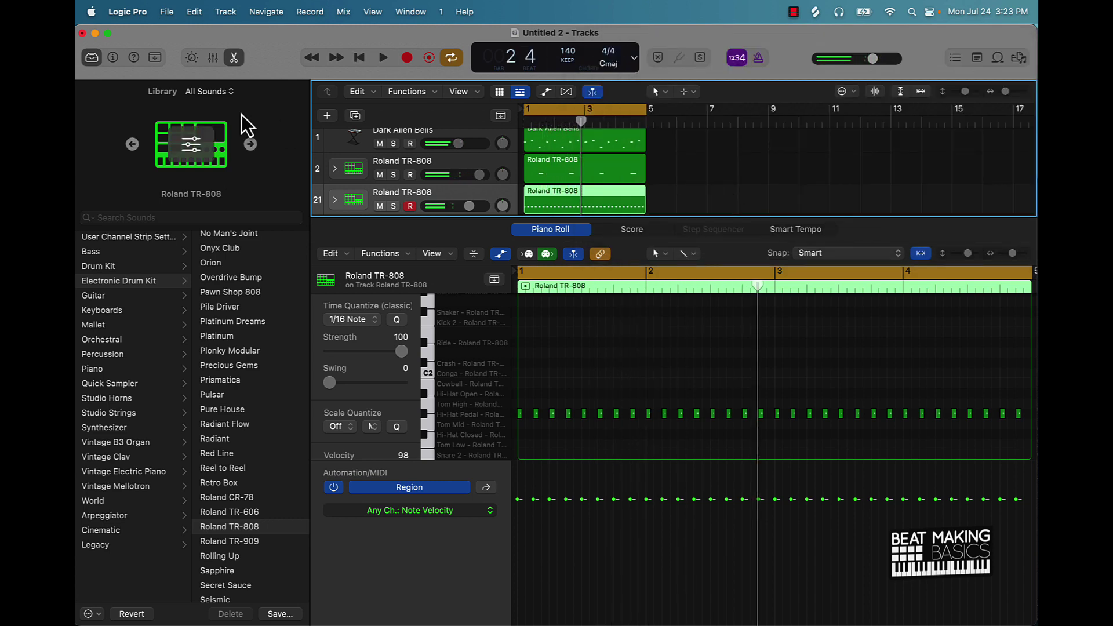
Step: Close the piano roll editor and start adding another new track
left_click(238, 58)
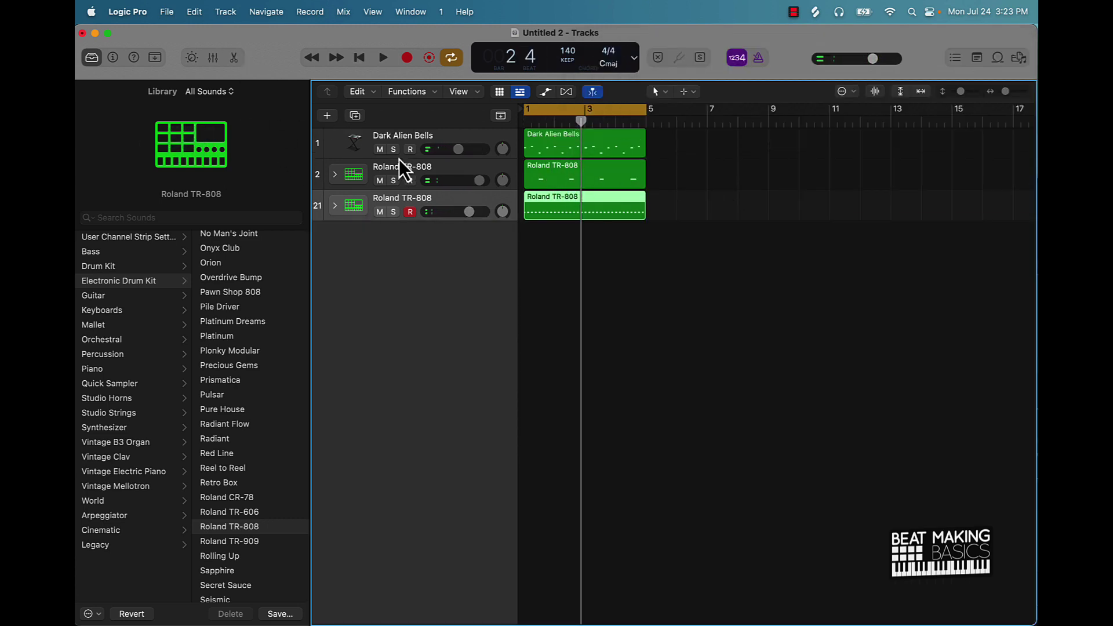
left_click(590, 248)
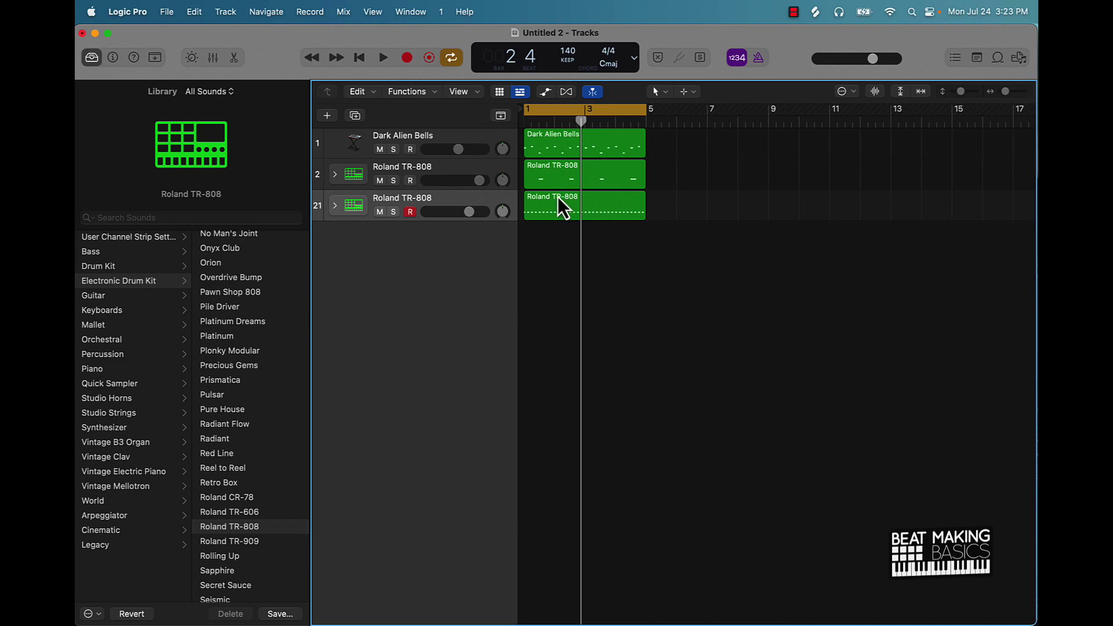
left_click(328, 118)
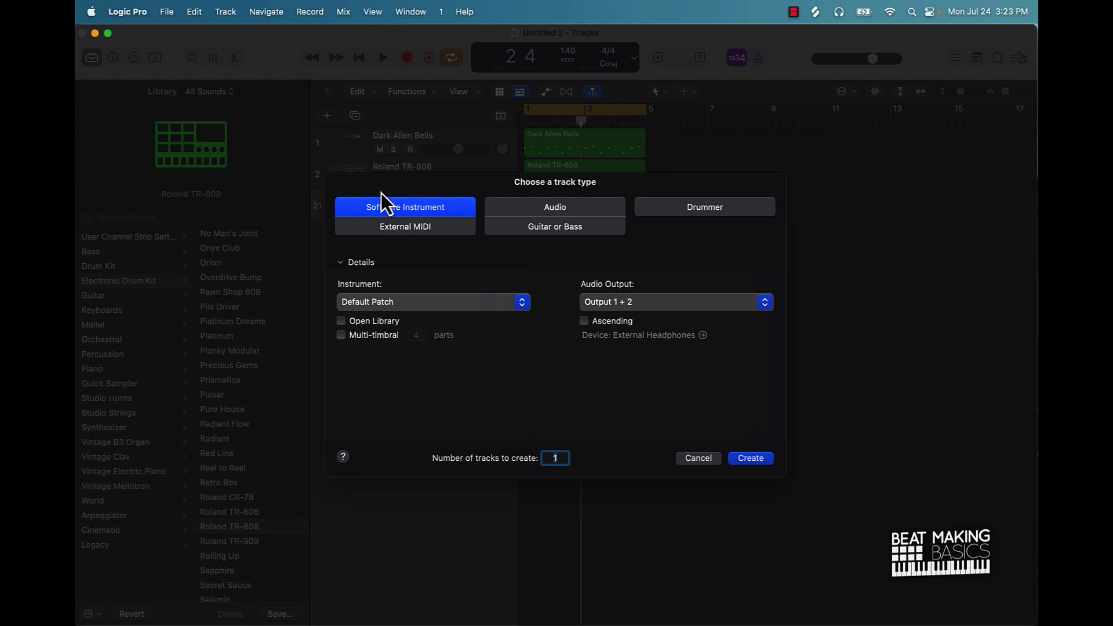
Step: Create a new Software Instrument track, Inst 38, loaded with stereo Quick Sampler (Single Sample)
left_click(395, 303)
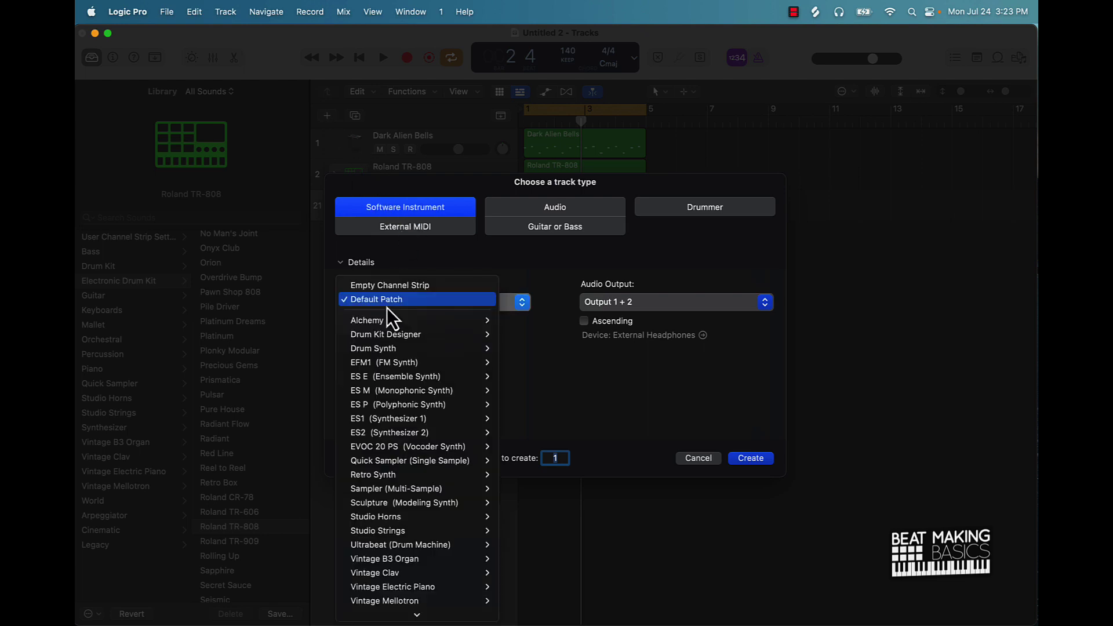
mouse_move(399, 464)
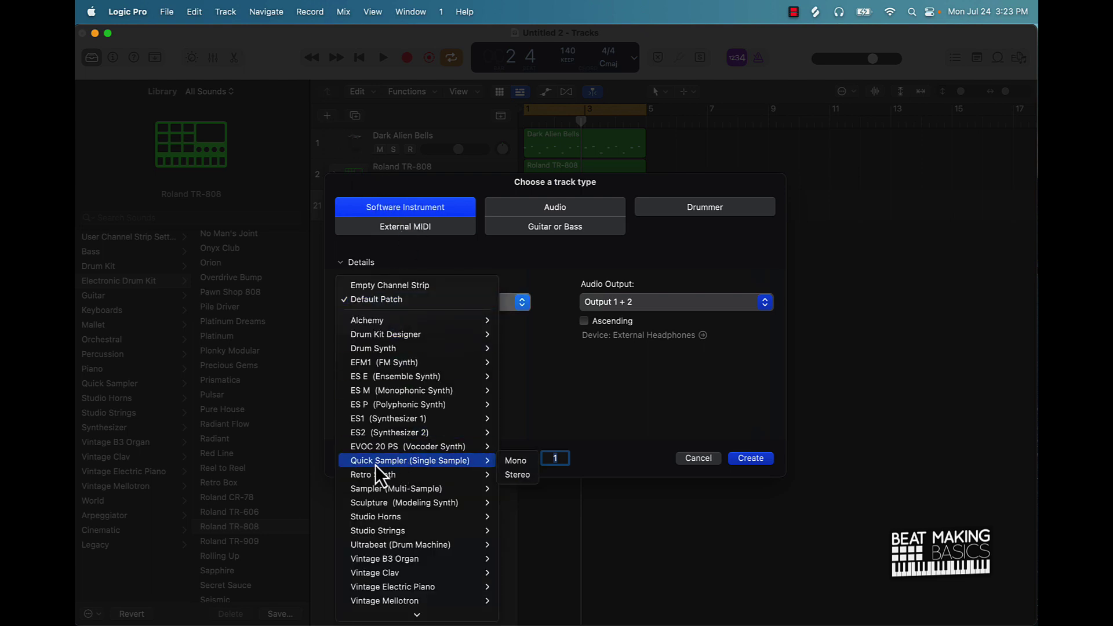
left_click(528, 475)
left_click(756, 459)
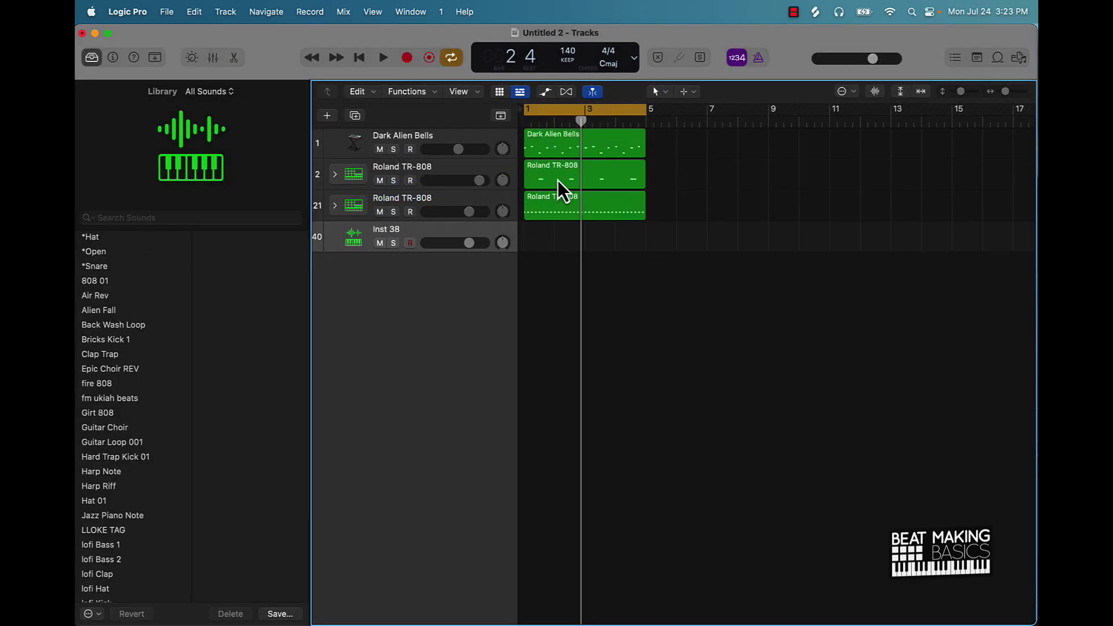
Step: Open the empty Quick Sampler window from the Inspector, hiding the Library
left_click(114, 57)
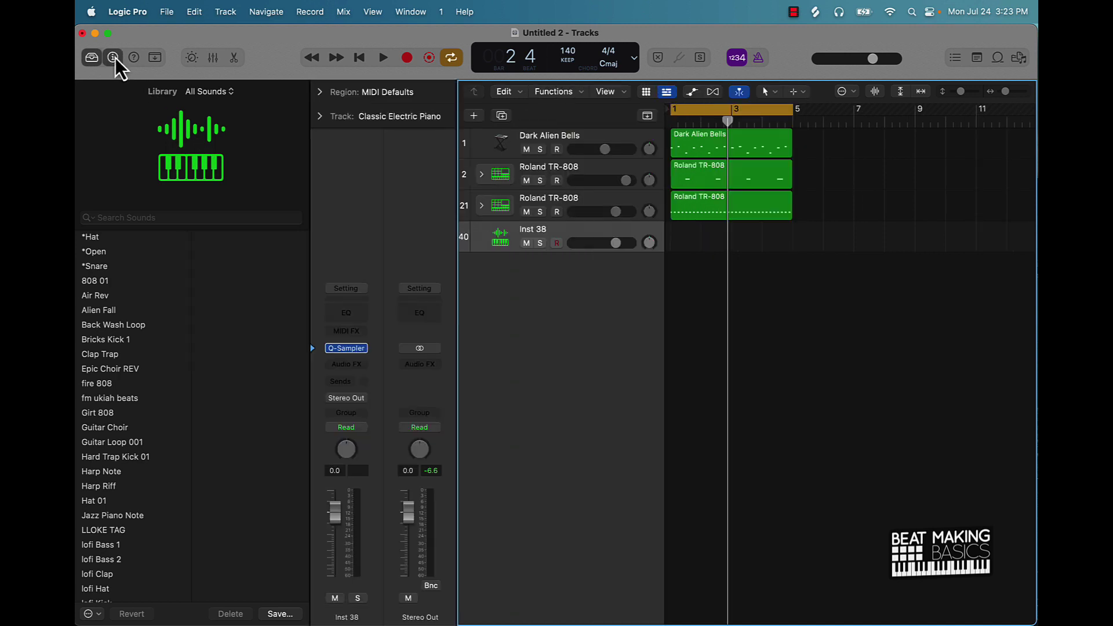
left_click(350, 349)
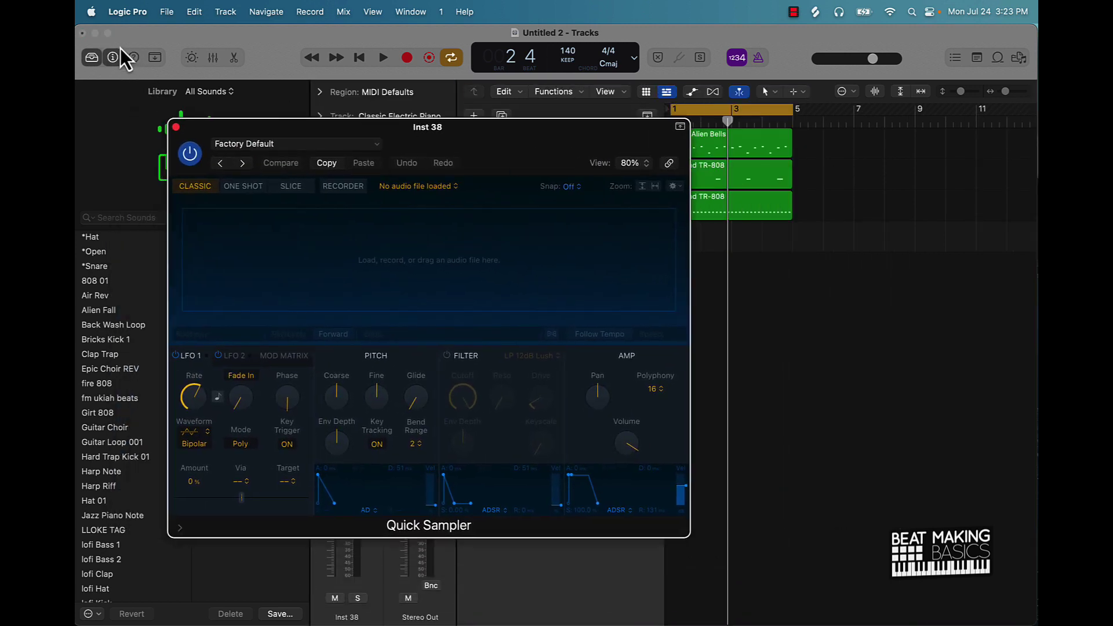
left_click(92, 56)
left_click_drag(479, 156, 456, 189)
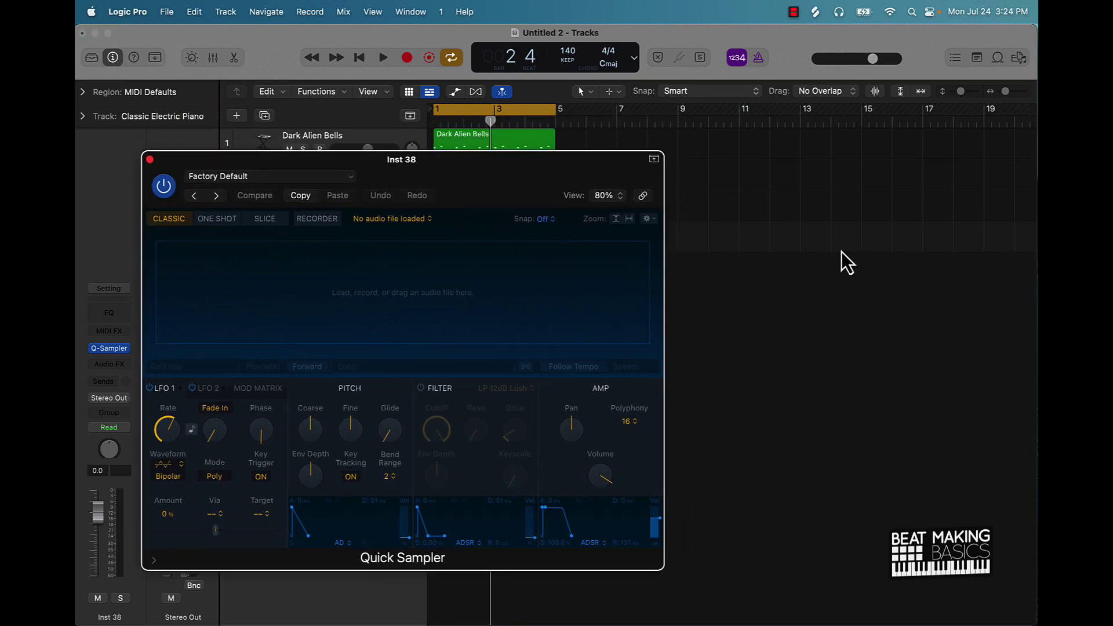
Step: Browse the Loop Browser's drum Kits loops by instrument
left_click(997, 58)
left_click(826, 122)
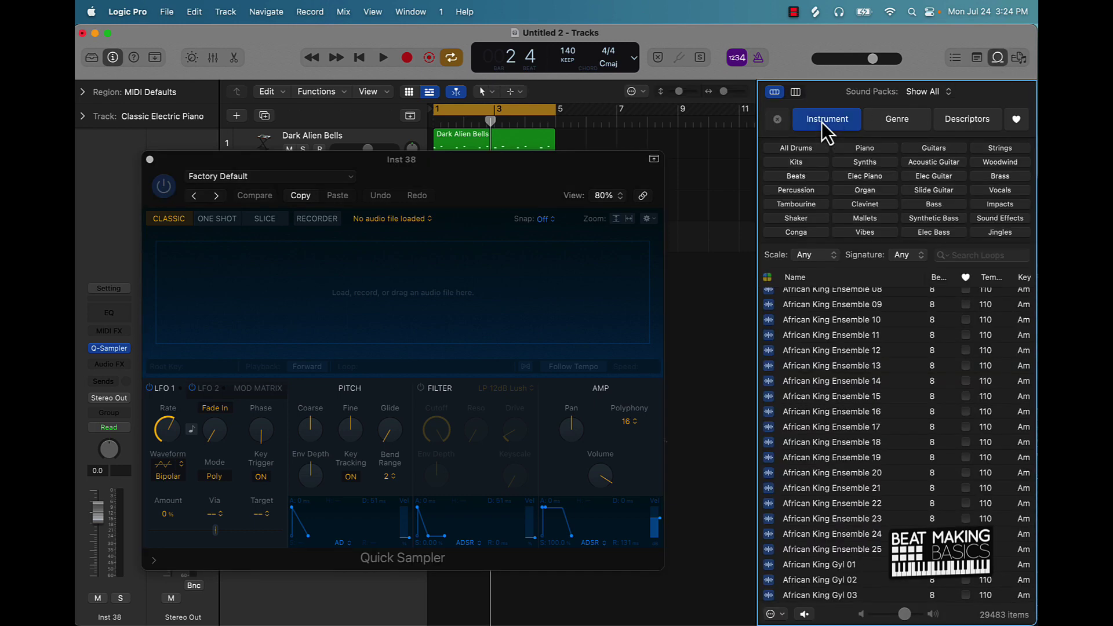
left_click(795, 164)
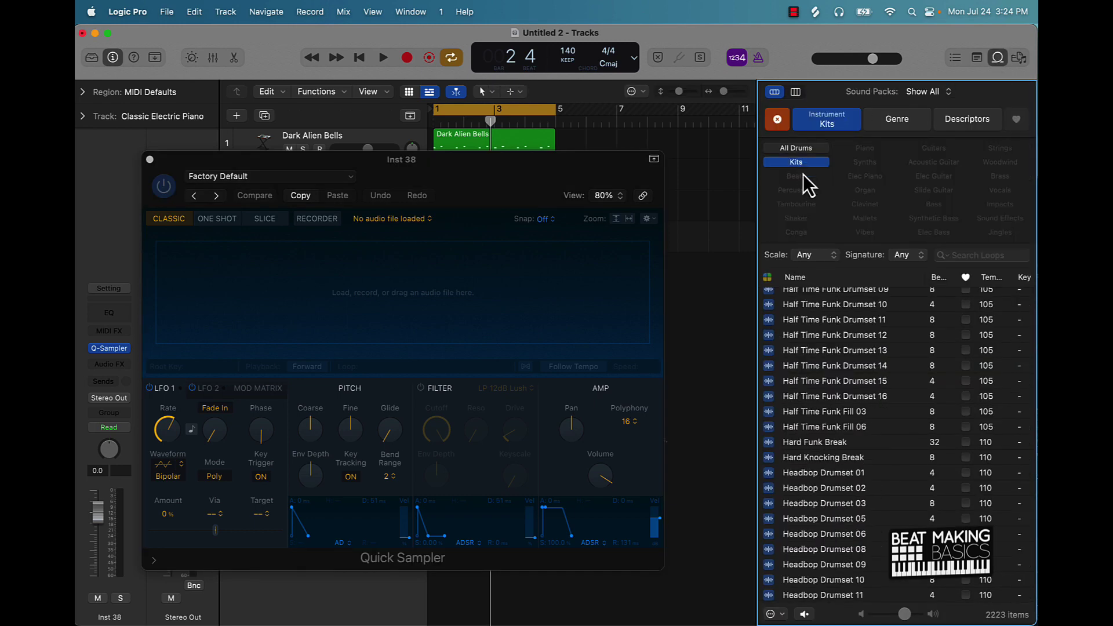
scroll(870, 443, "down", 10)
scroll(869, 455, "down", 10)
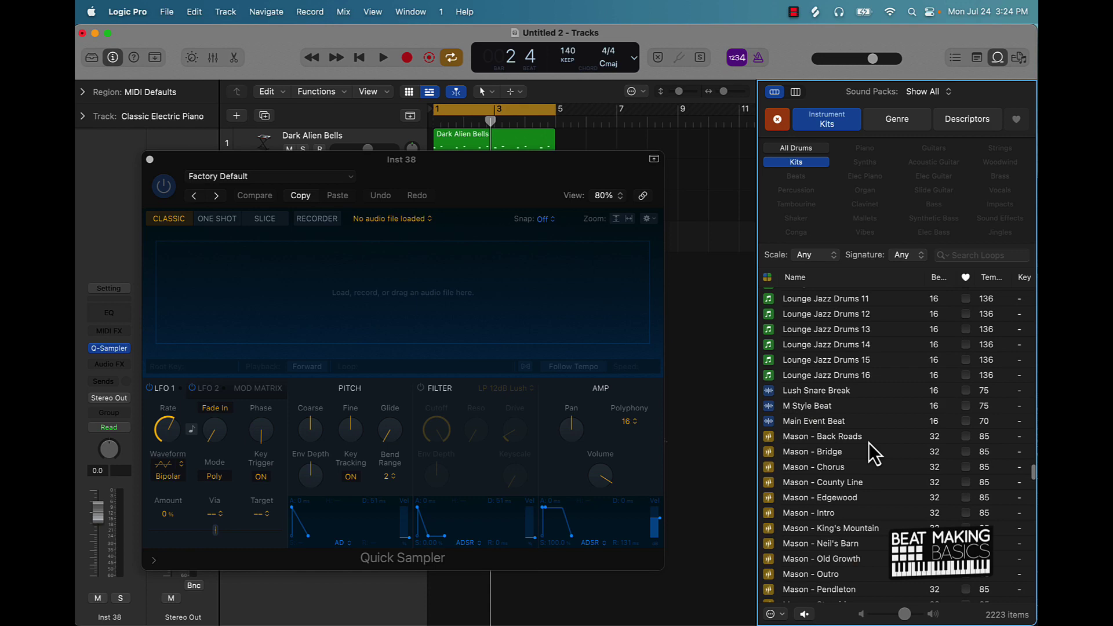
Step: Preview M Style Beat, load it into Quick Sampler, and switch to Slice mode
left_click(805, 406)
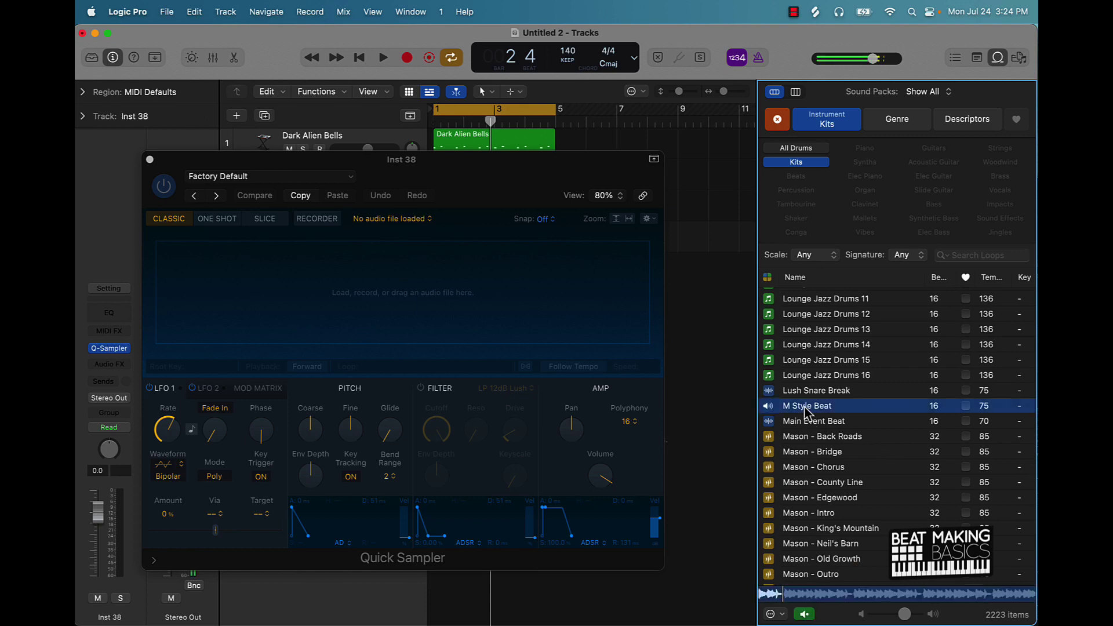
left_click(804, 408)
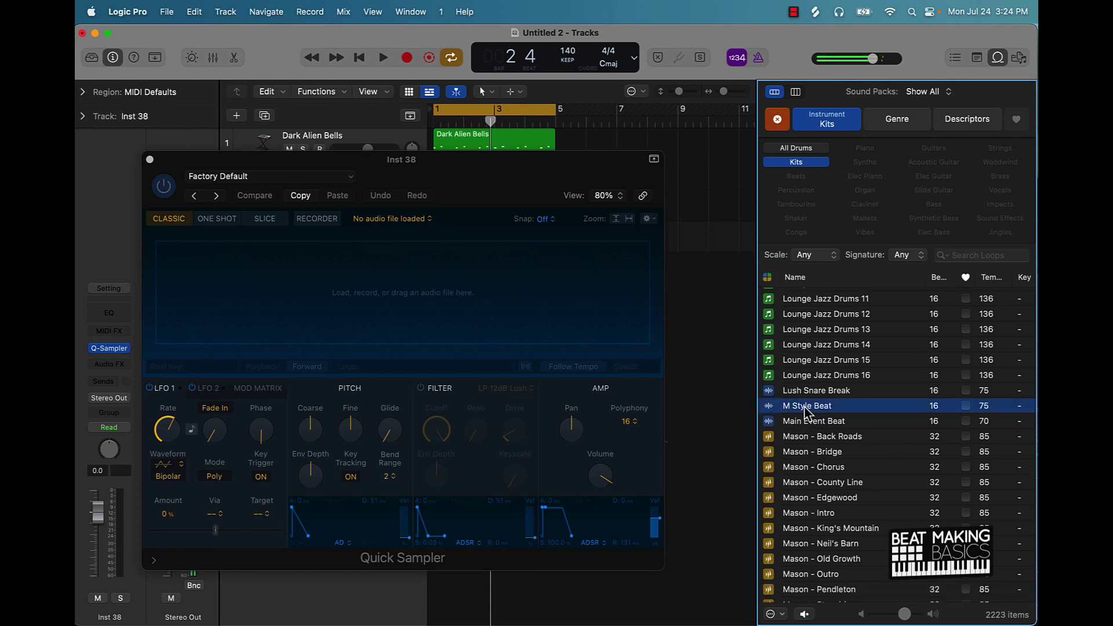
left_click_drag(811, 407, 246, 277)
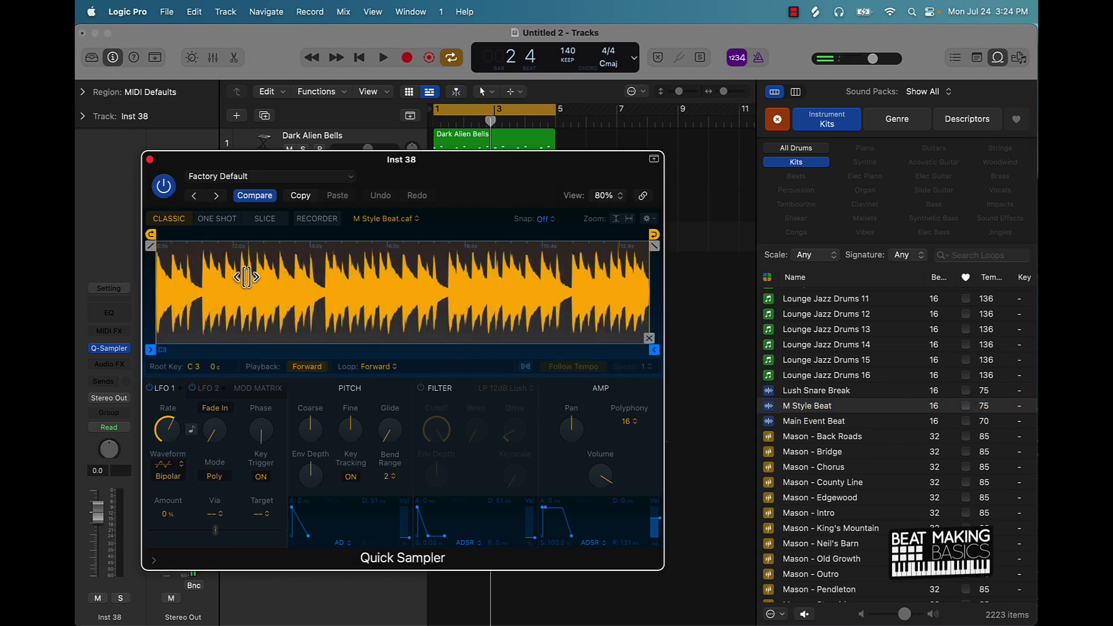
left_click(266, 219)
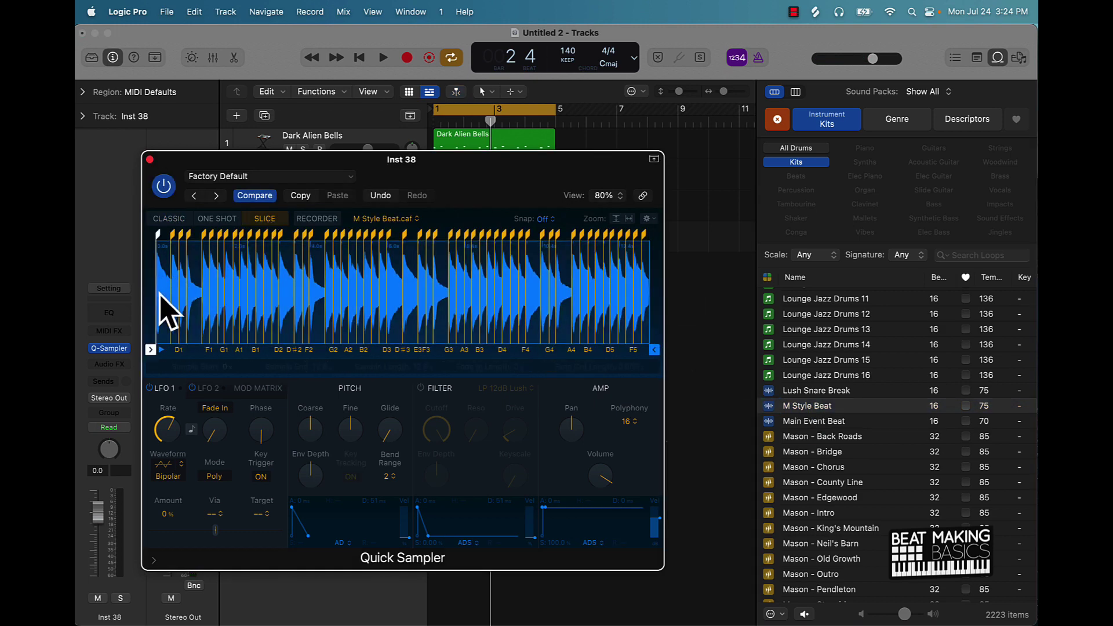
Step: Open Musical Typing and audition loop slices on the K and L keys
left_click_drag(485, 167, 605, 242)
key("super+k")
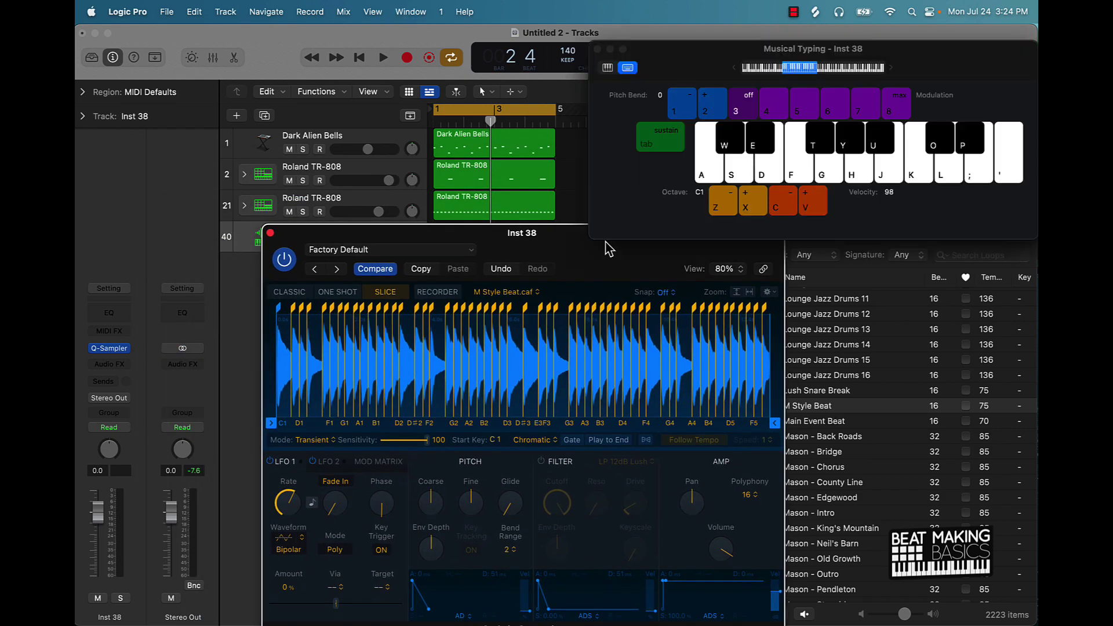
key("k")
key("l")
key("k")
key("l")
key("k")
Step: Audition more slices on the A, S, D, F, G and E keys
key("a")
key("d")
key("f")
key("g")
key("s")
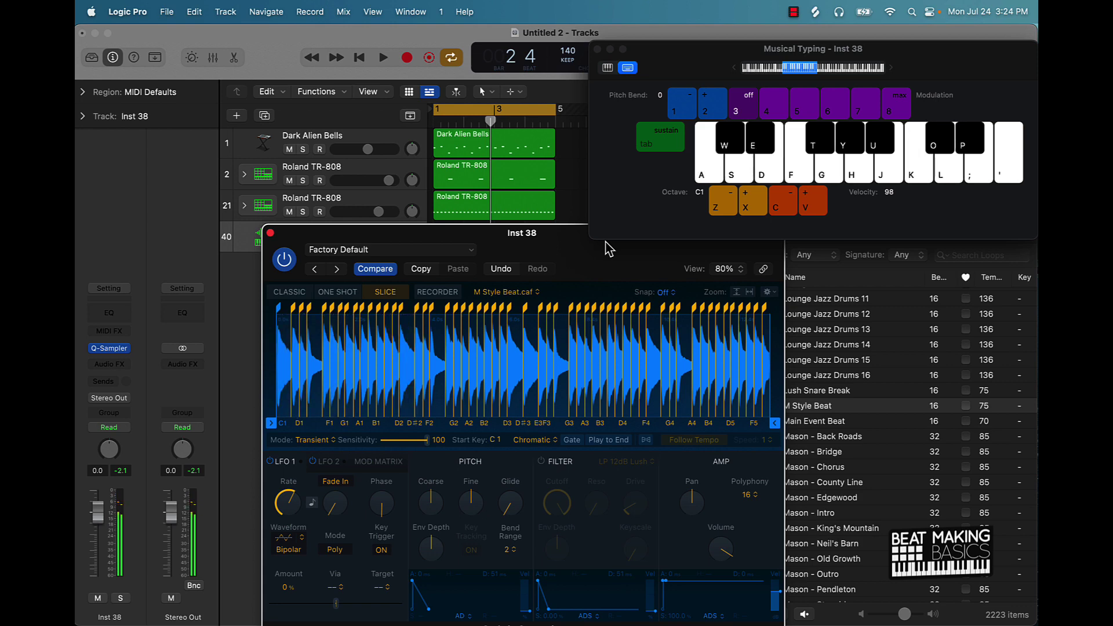
key("e")
key("a")
key("a")
key("a")
key("a")
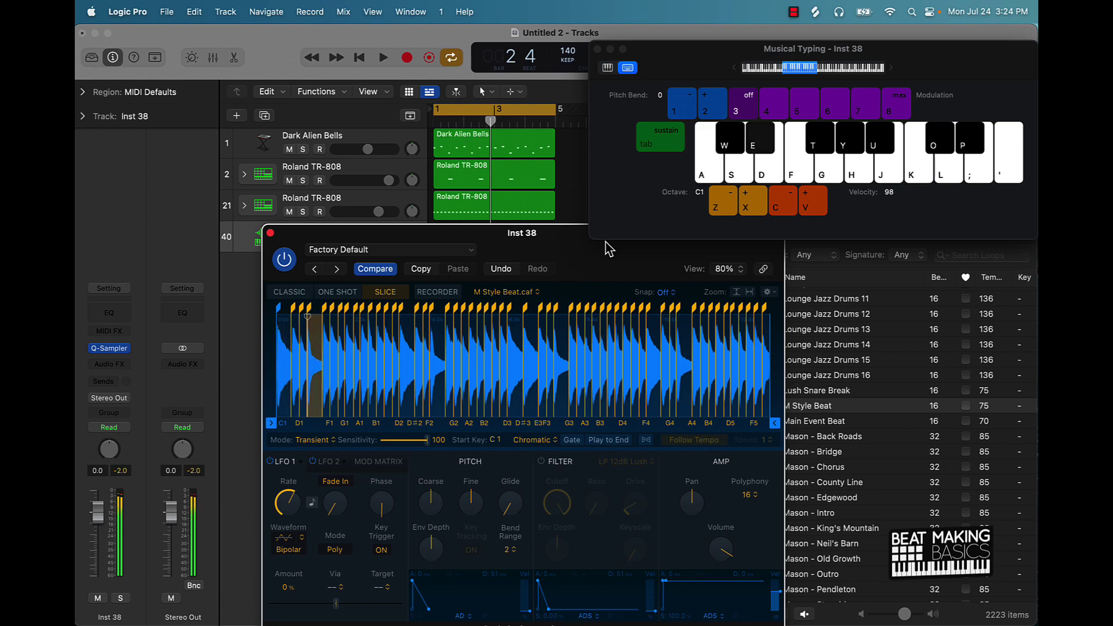
key("a")
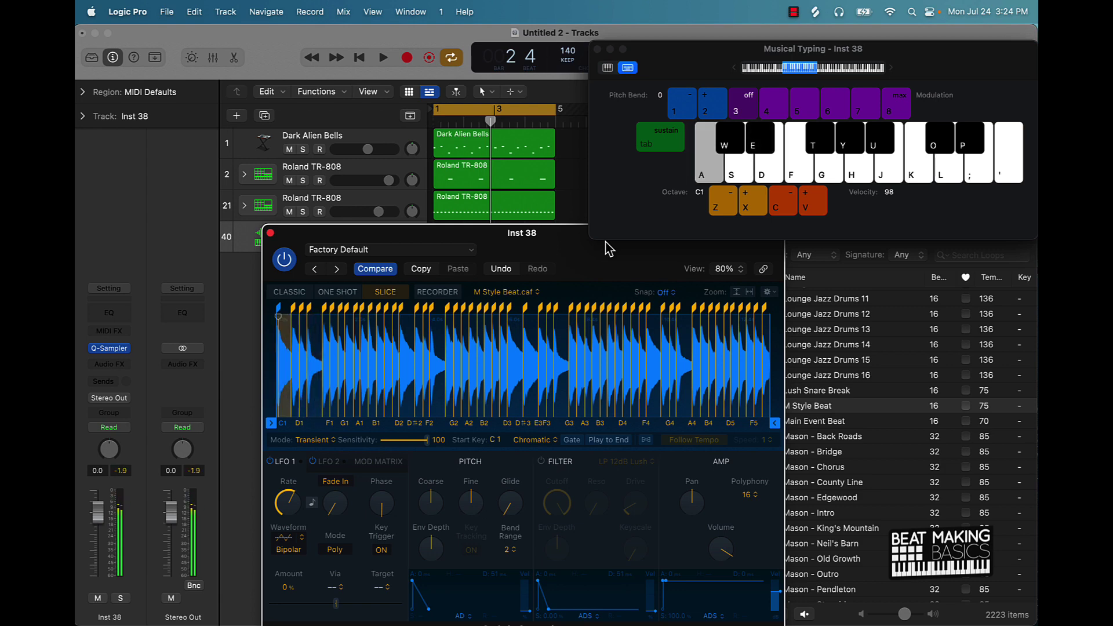
Step: Move the sampler aside and begin recording slice hits on Inst 38
left_click_drag(455, 239, 568, 317)
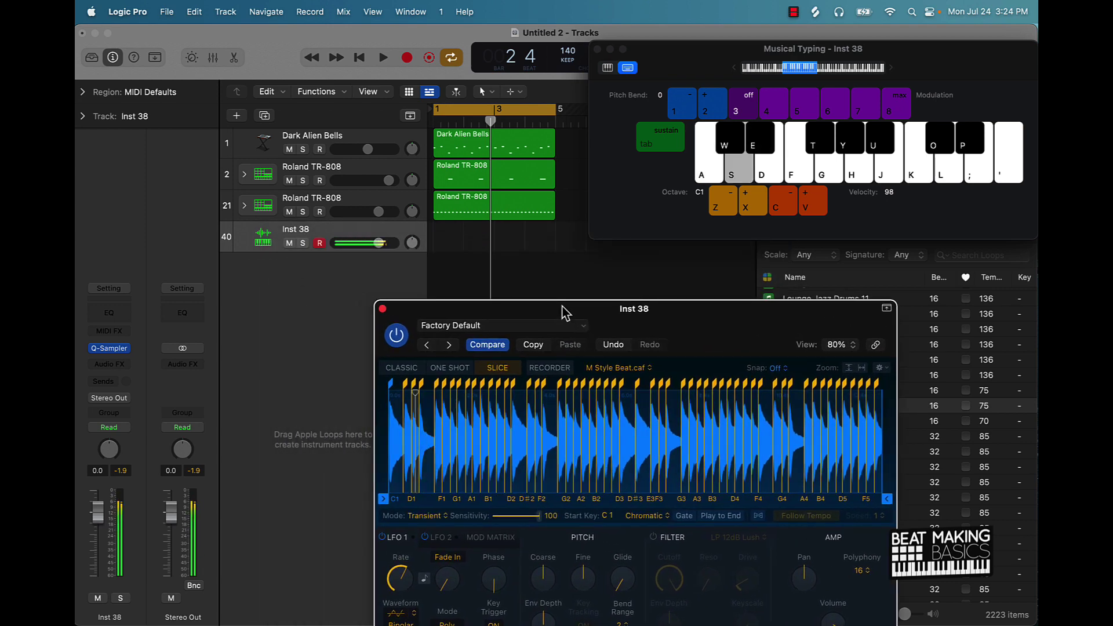
key("w")
key("r")
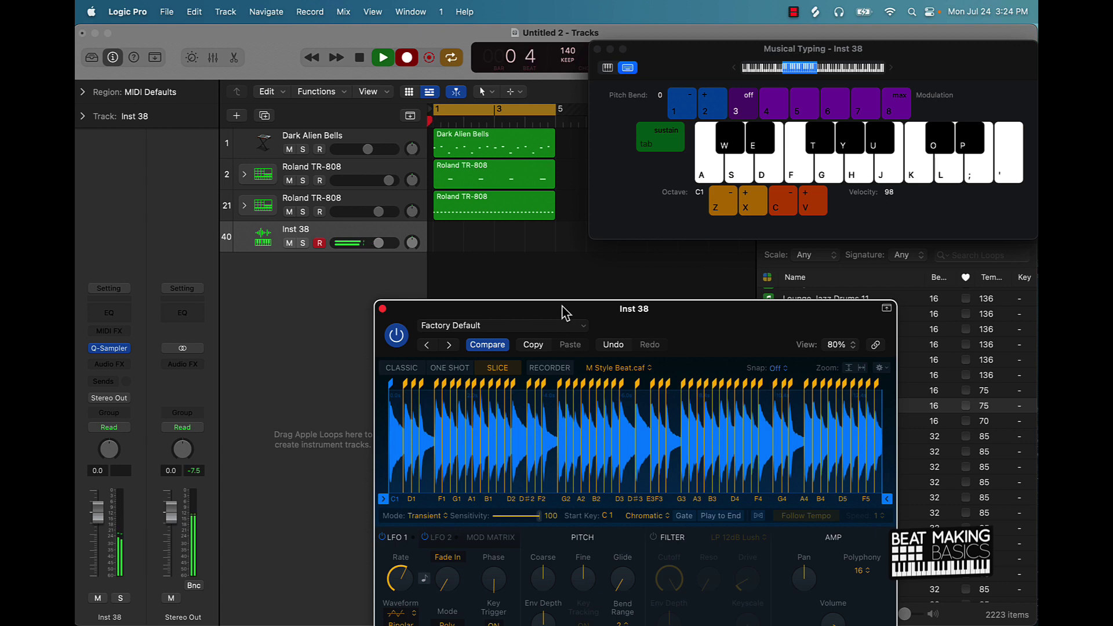
Step: Record four E-key slice hits on Inst 38, then stop recording
key("e")
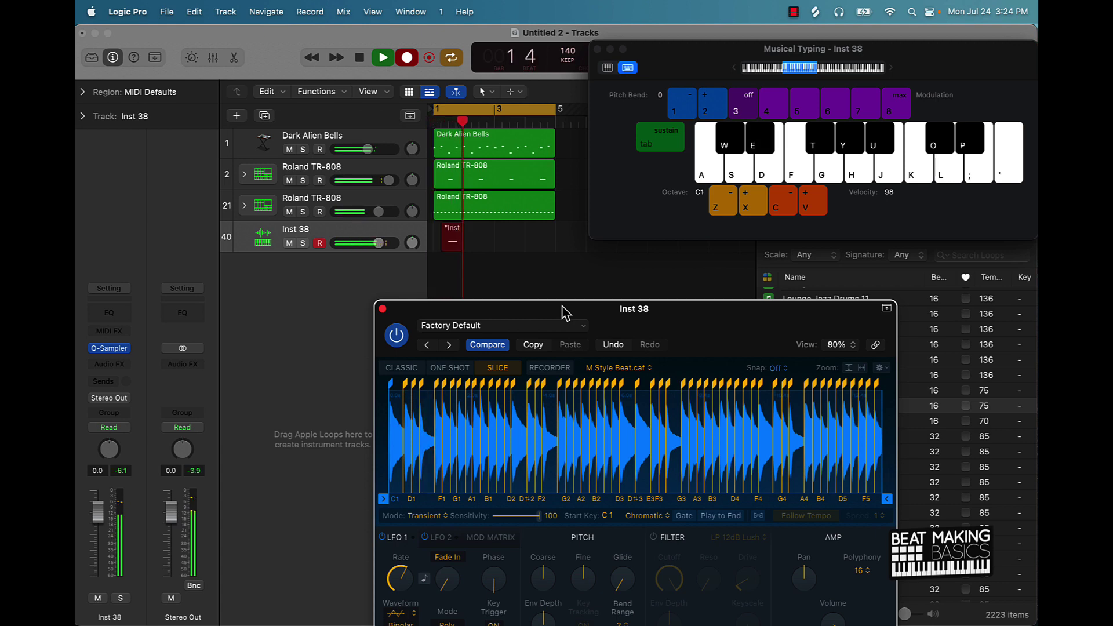
key("e")
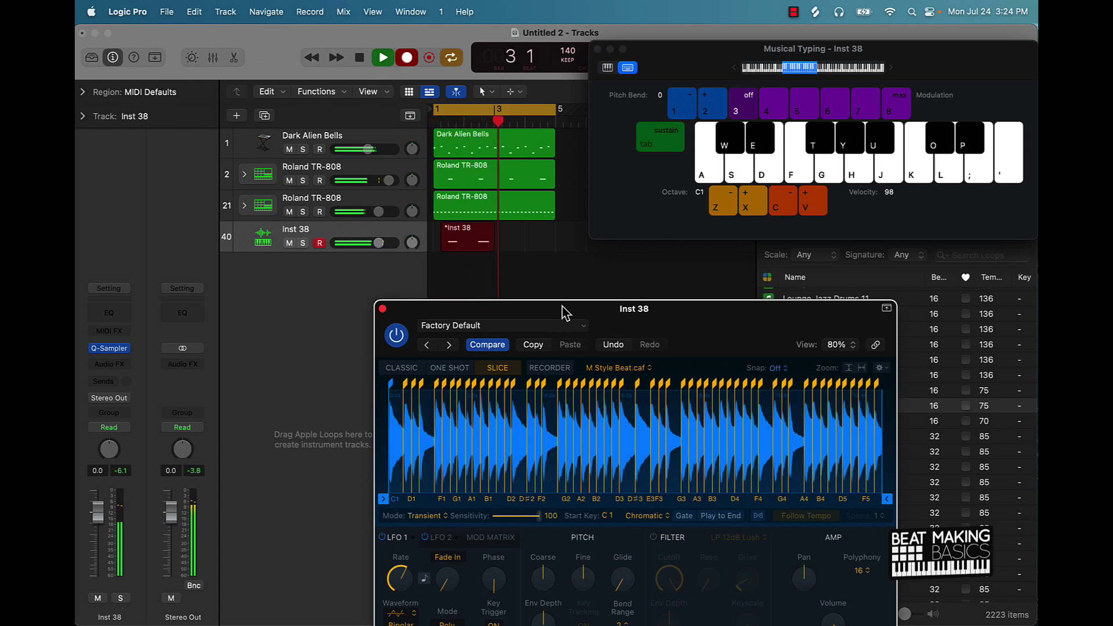
key("e")
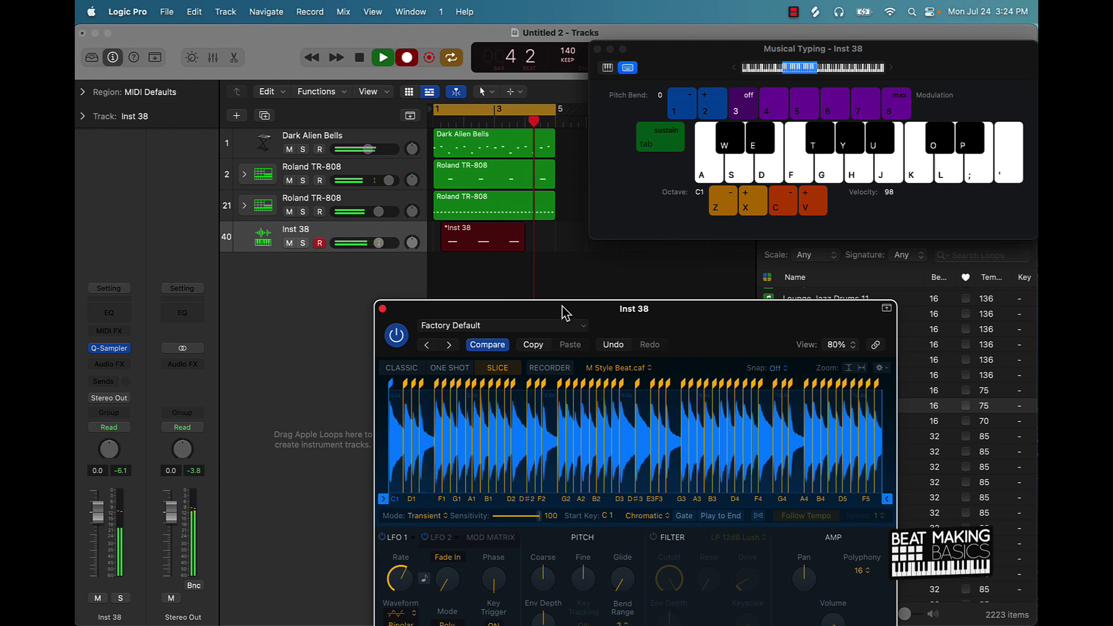
key("e")
key("space")
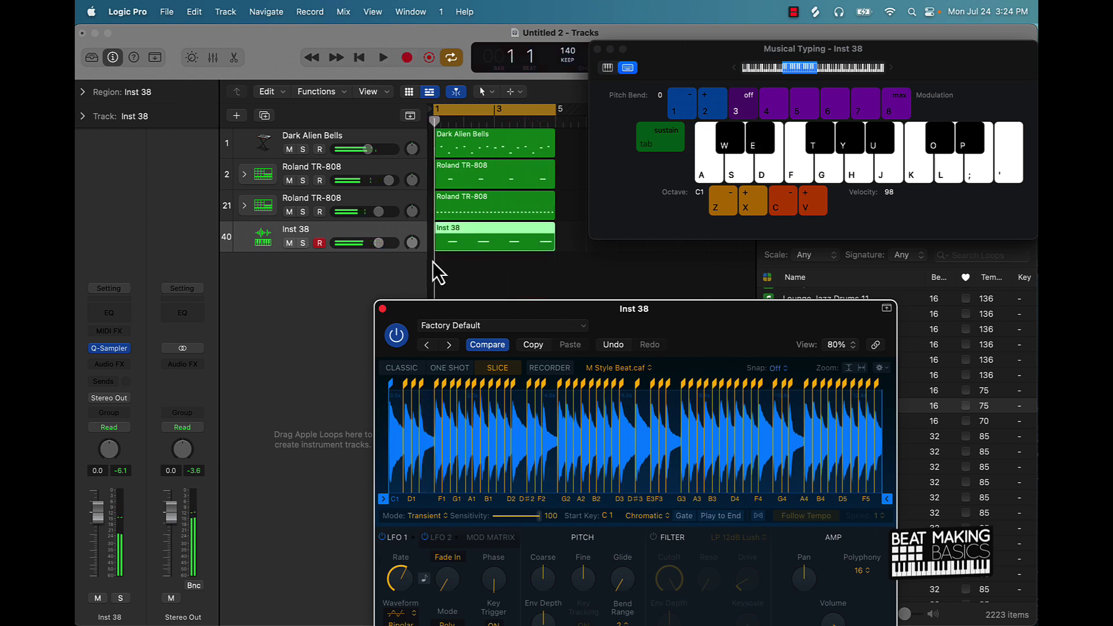
key("space")
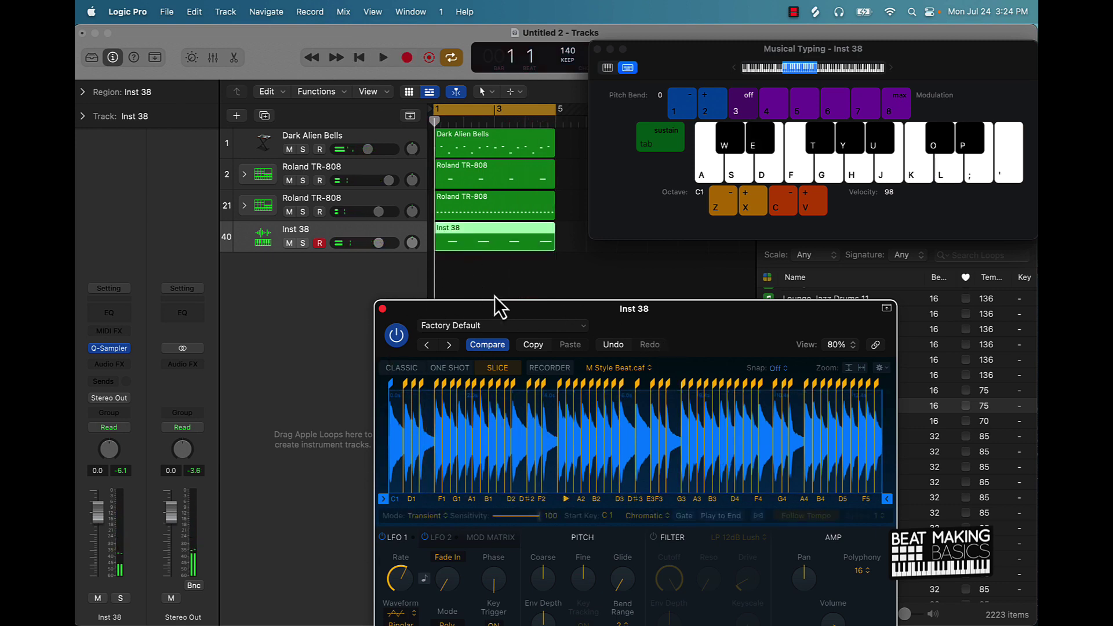
Step: Duplicate Inst 38 with Cmd-D to make a new sampler track, Inst 39
left_click(273, 230)
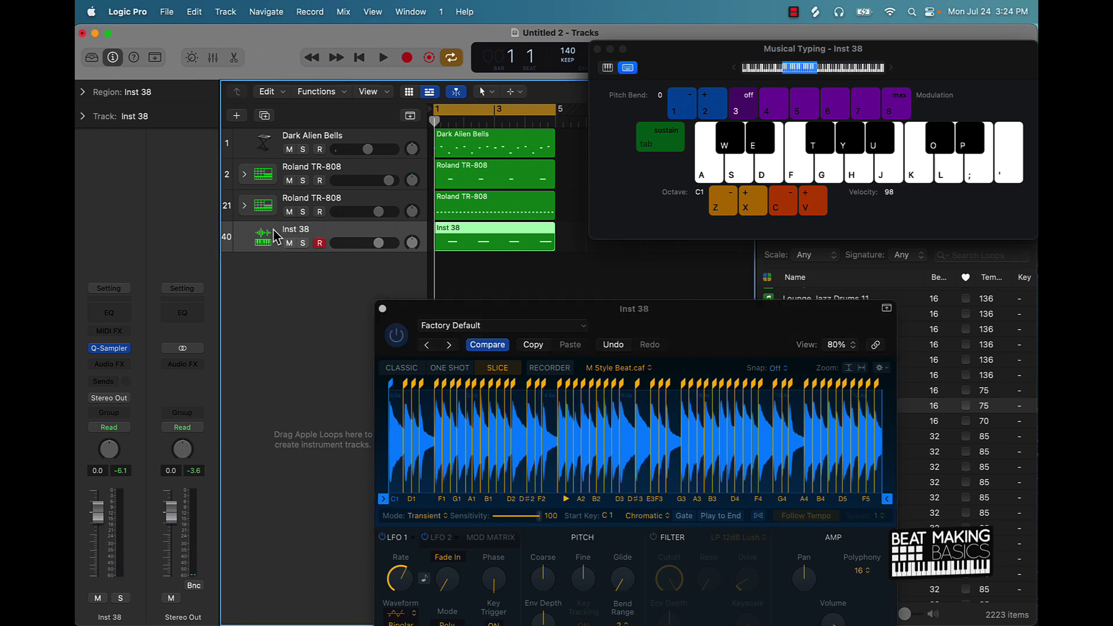
key("super+d")
key("a")
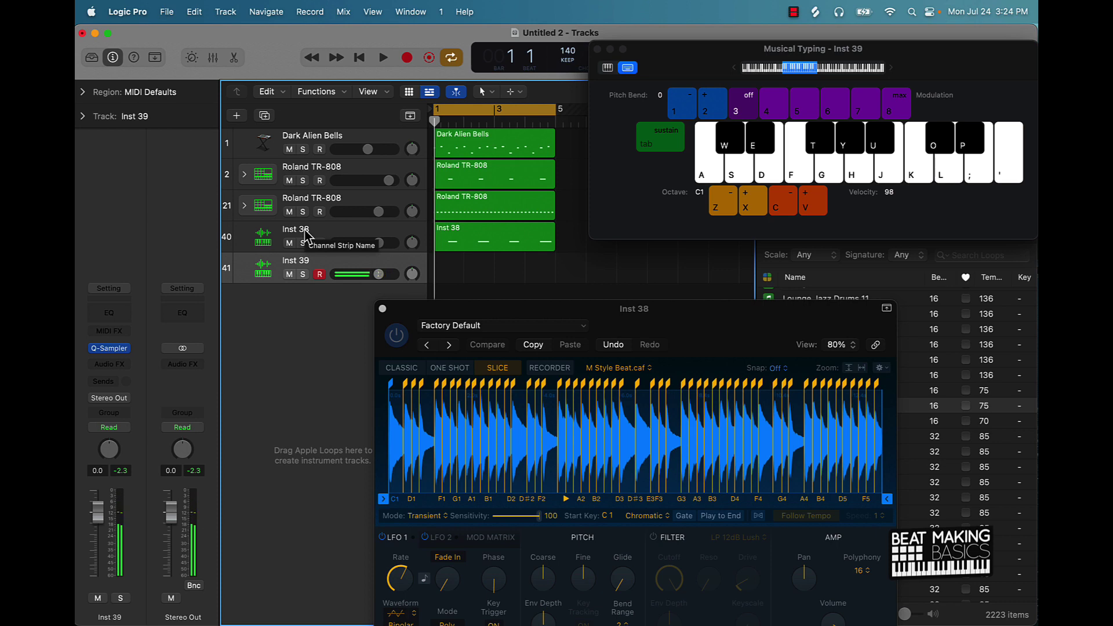
Step: Record a region of A-key slice hits on Inst 39 spanning bars 1–5
key("r")
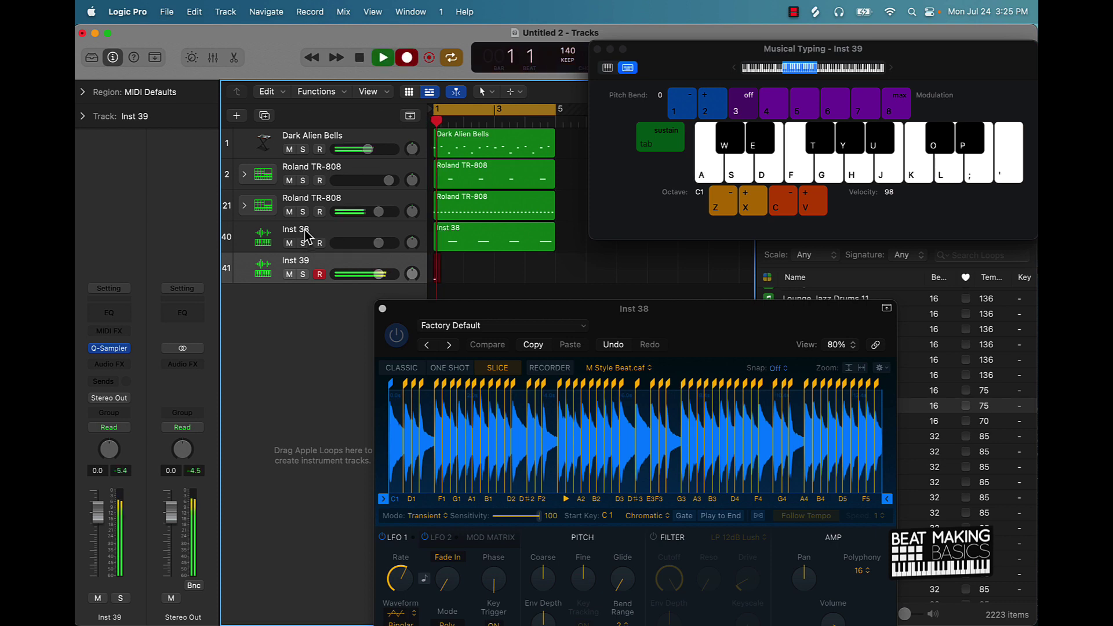
key("a")
key("a")
key("a")
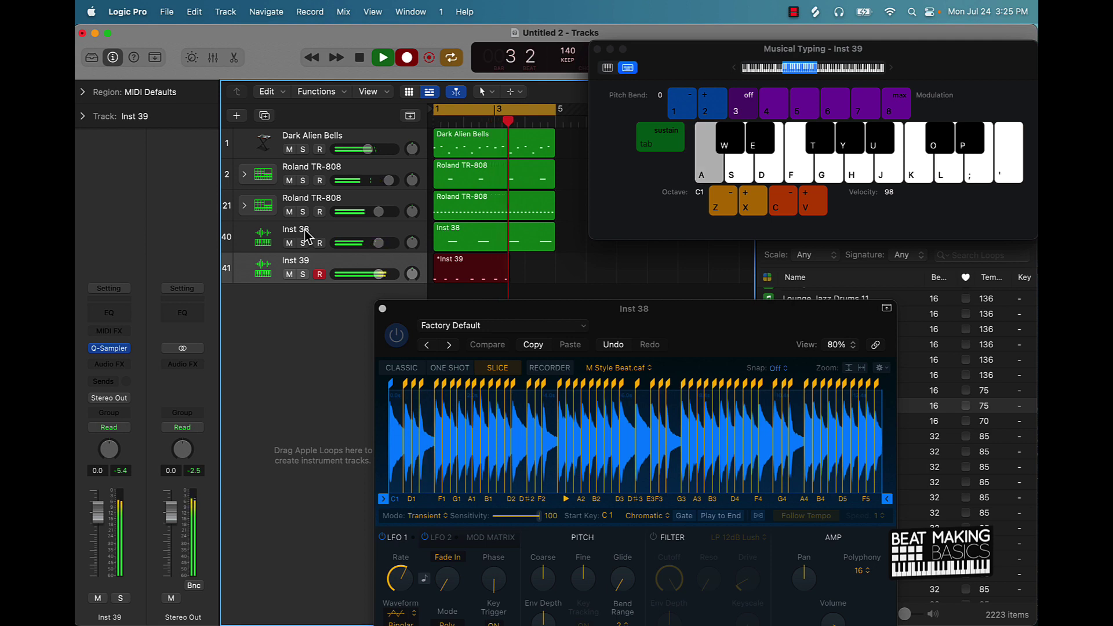
key("a")
key("a")
key("a")
key("a")
left_click(407, 57)
key("a")
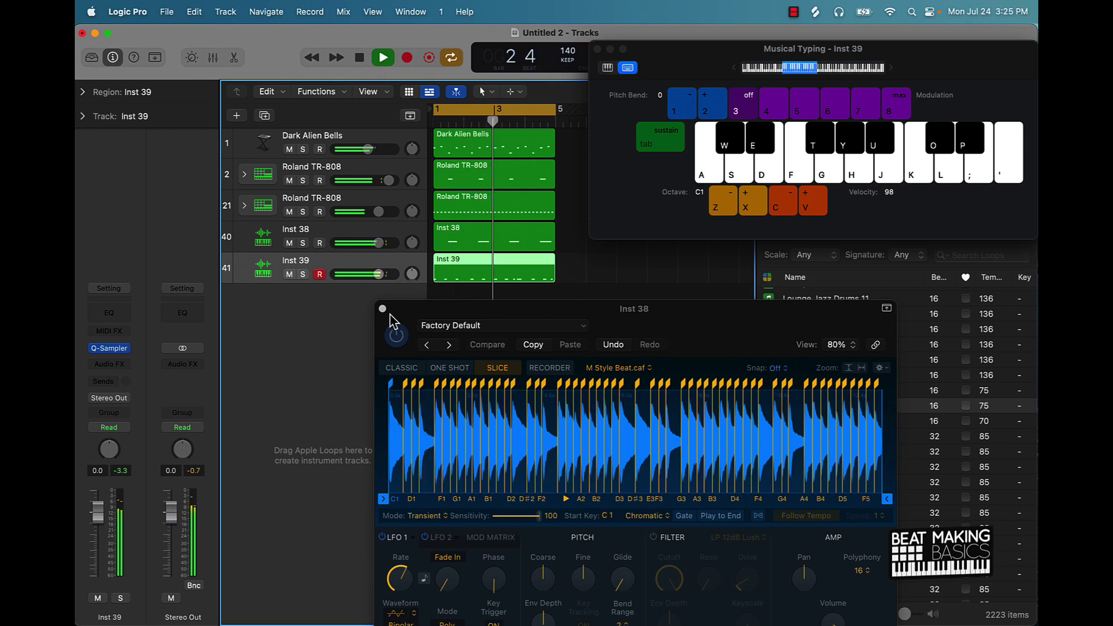
key("a")
key("a")
key("a")
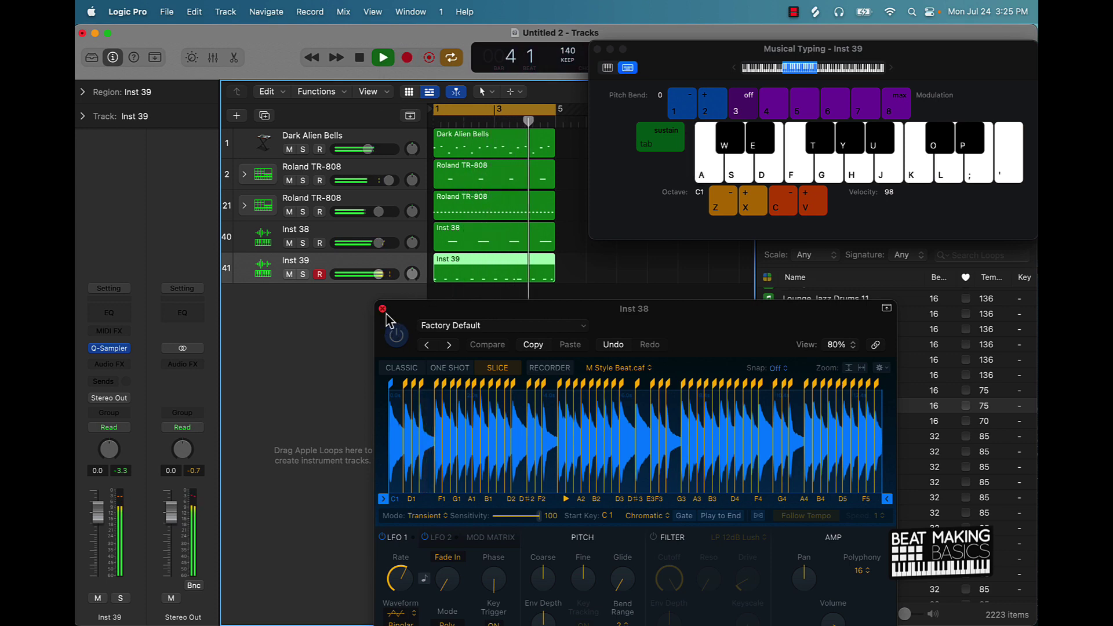
key("a")
key("a")
Step: Close the sampler, select all 12 Inst 39 notes, and quantize them to 1/16 Swing
key("space")
left_click(382, 308)
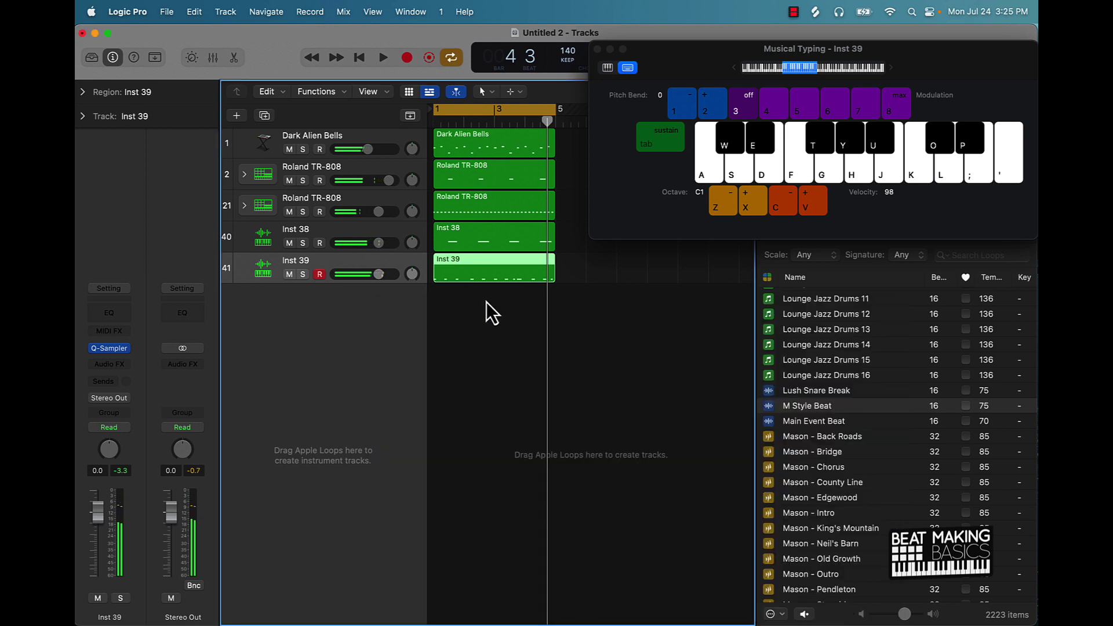
double_click(494, 270)
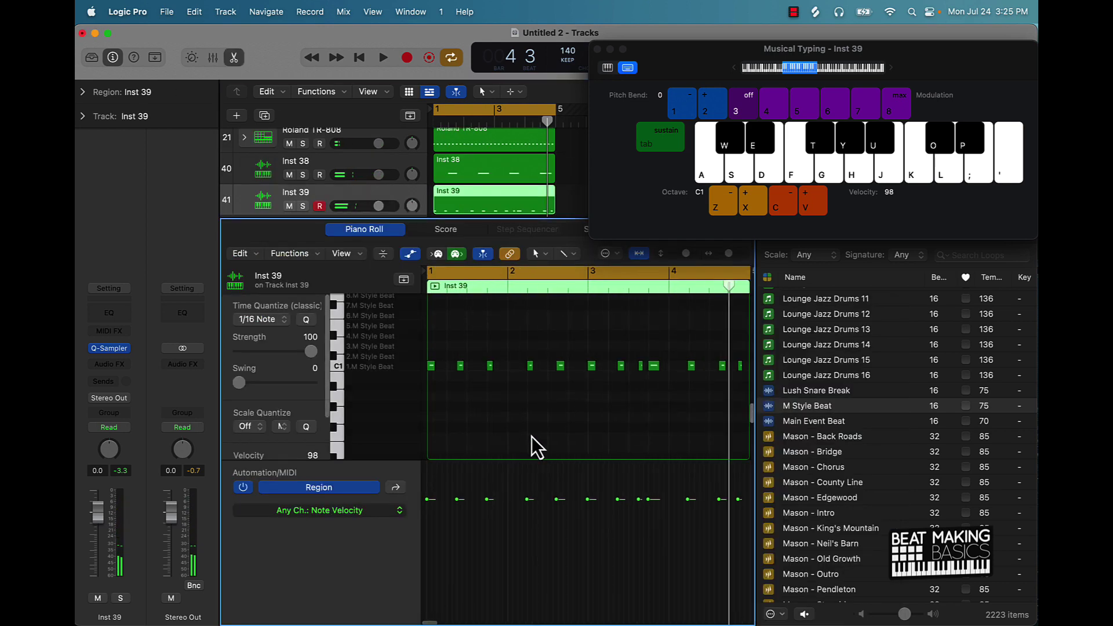
key("super+a")
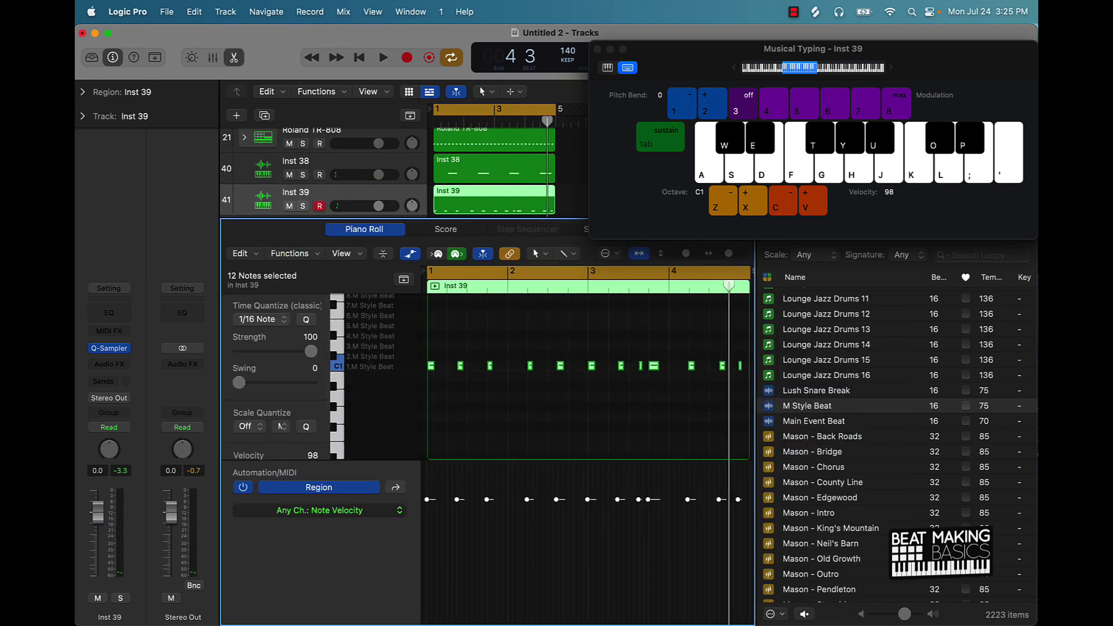
left_click(287, 318)
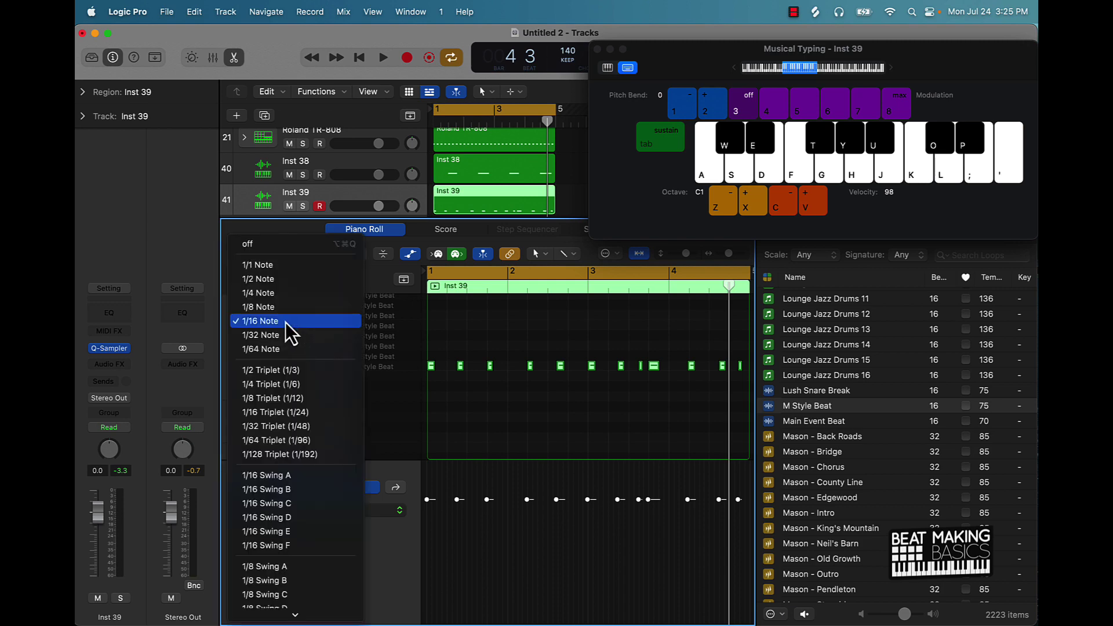
left_click(303, 482)
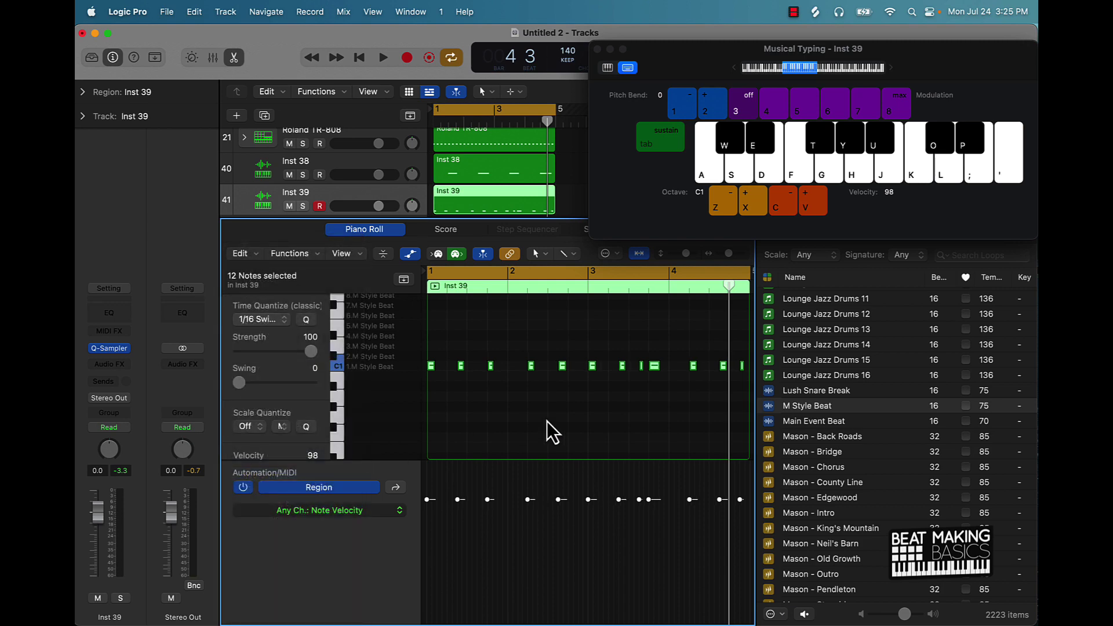